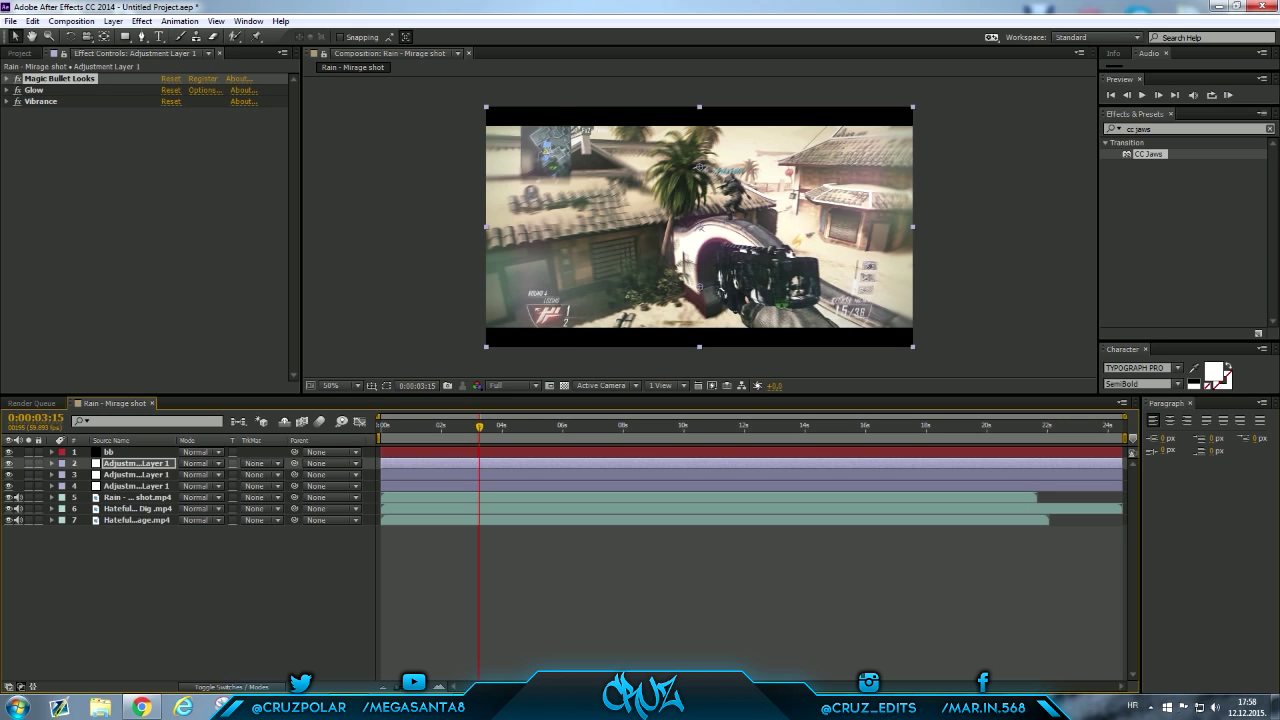
Preview the colour correction on the Rain - Mirage shot and Hateful clips, hiding the upper two clips to compare them
key(Page_Down)
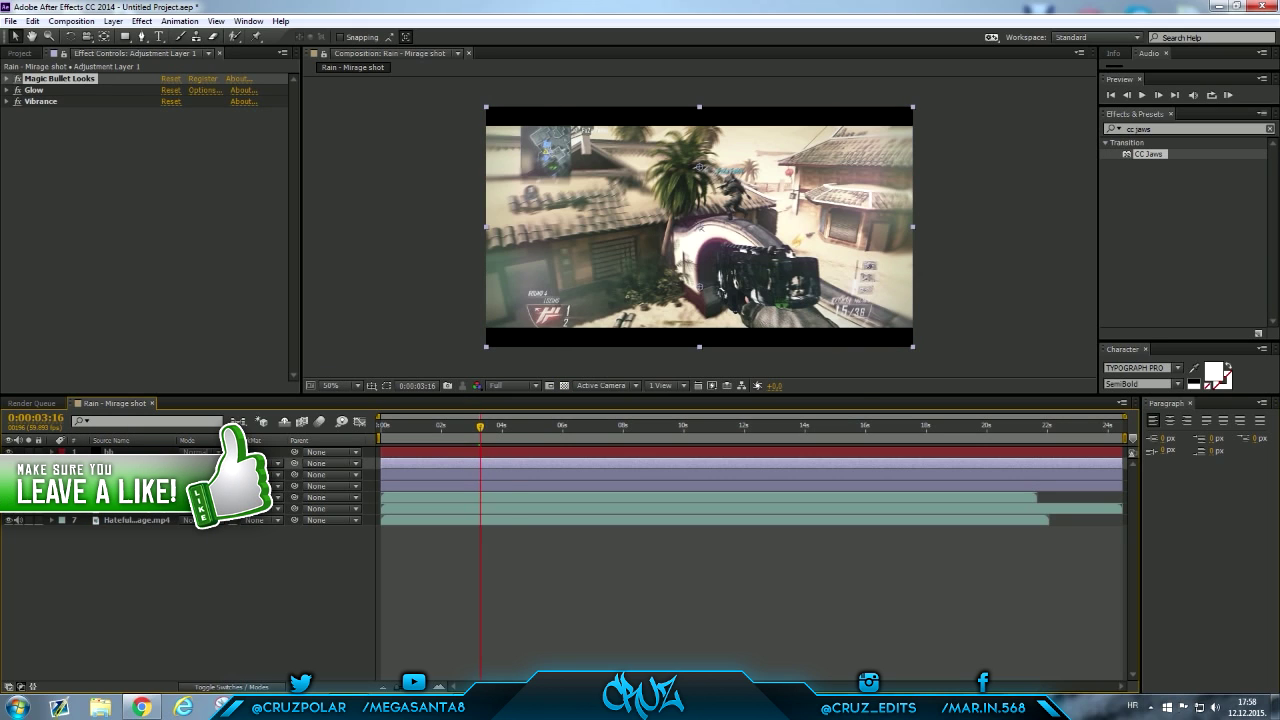
key(space)
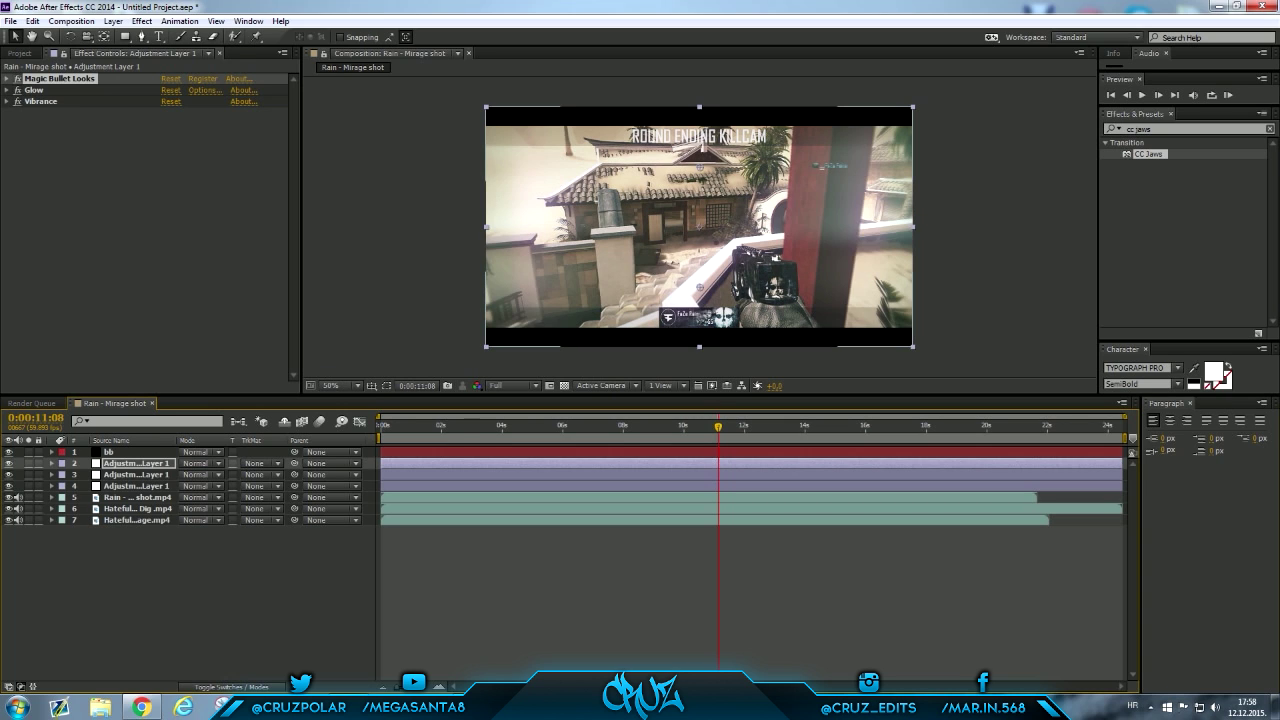
click(137, 497)
click(9, 497)
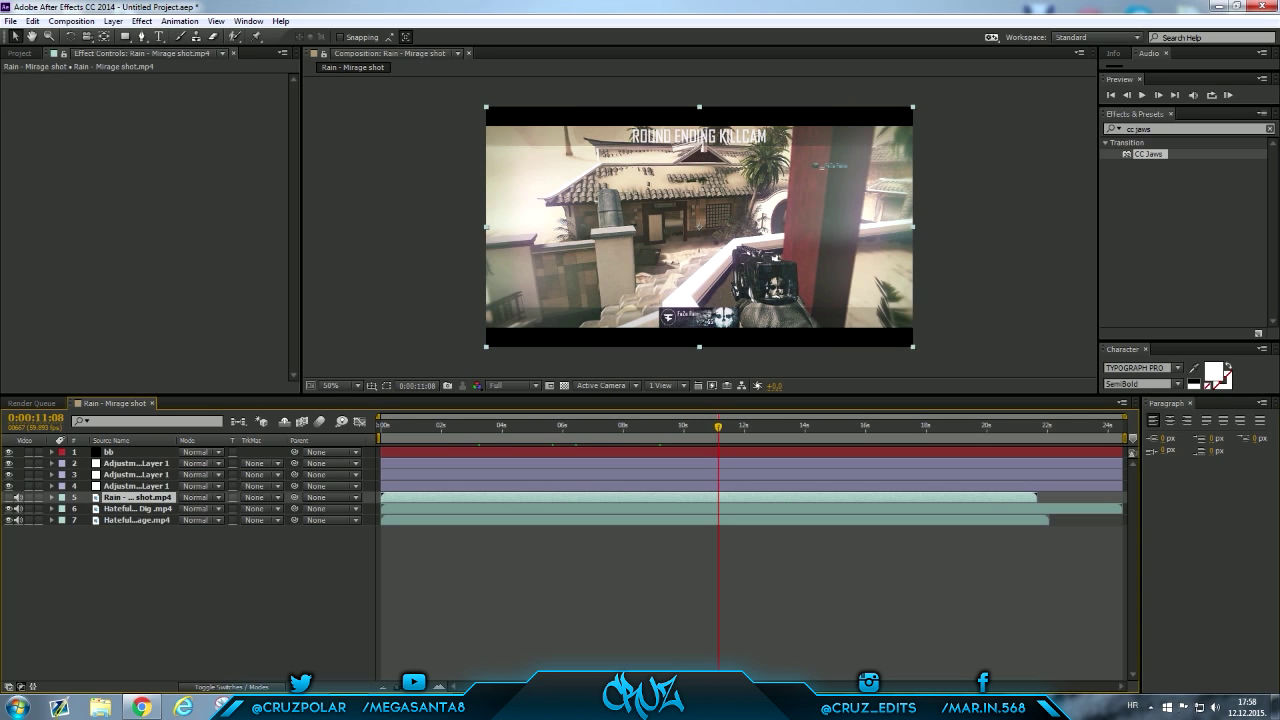
click(744, 427)
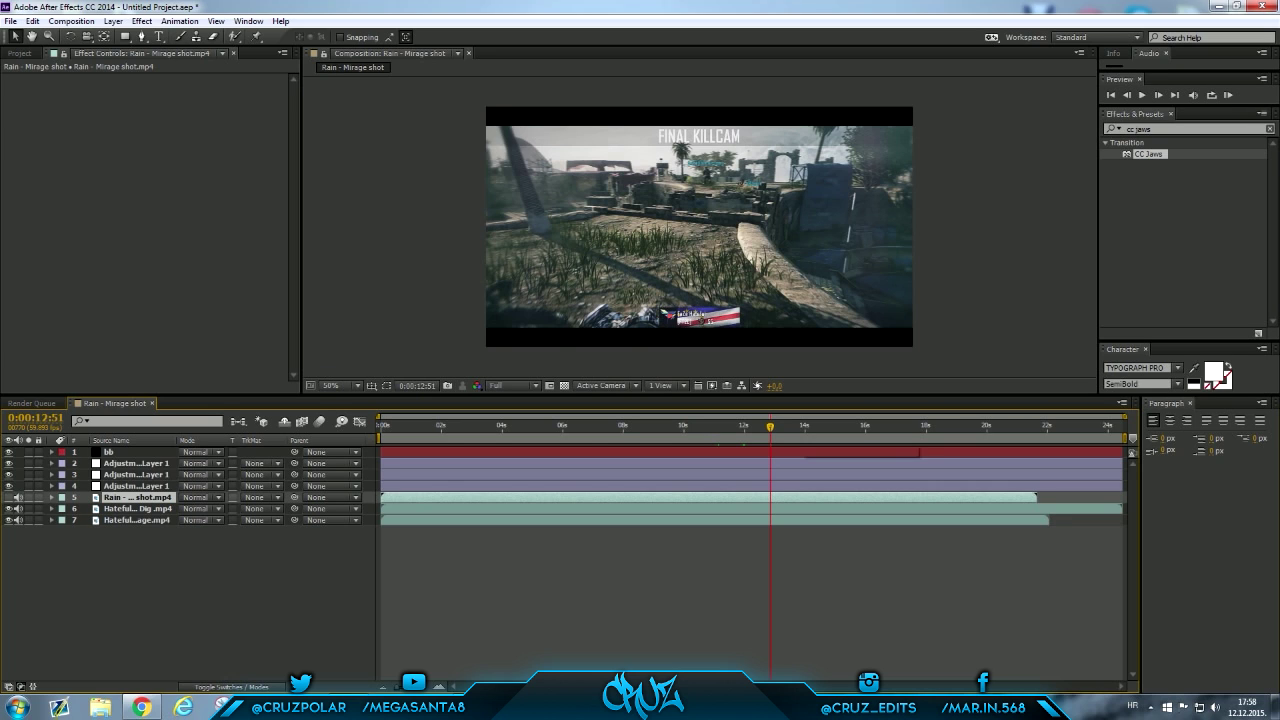
click(9, 509)
click(9, 497)
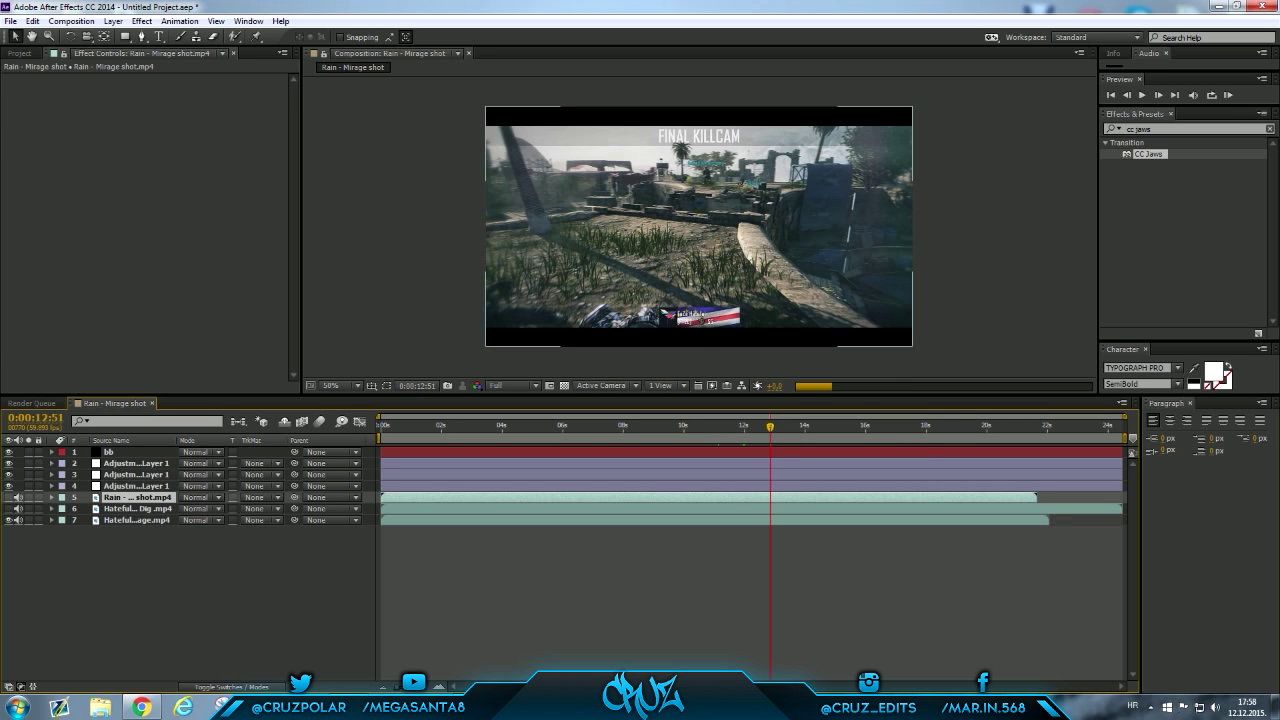
click(8, 497)
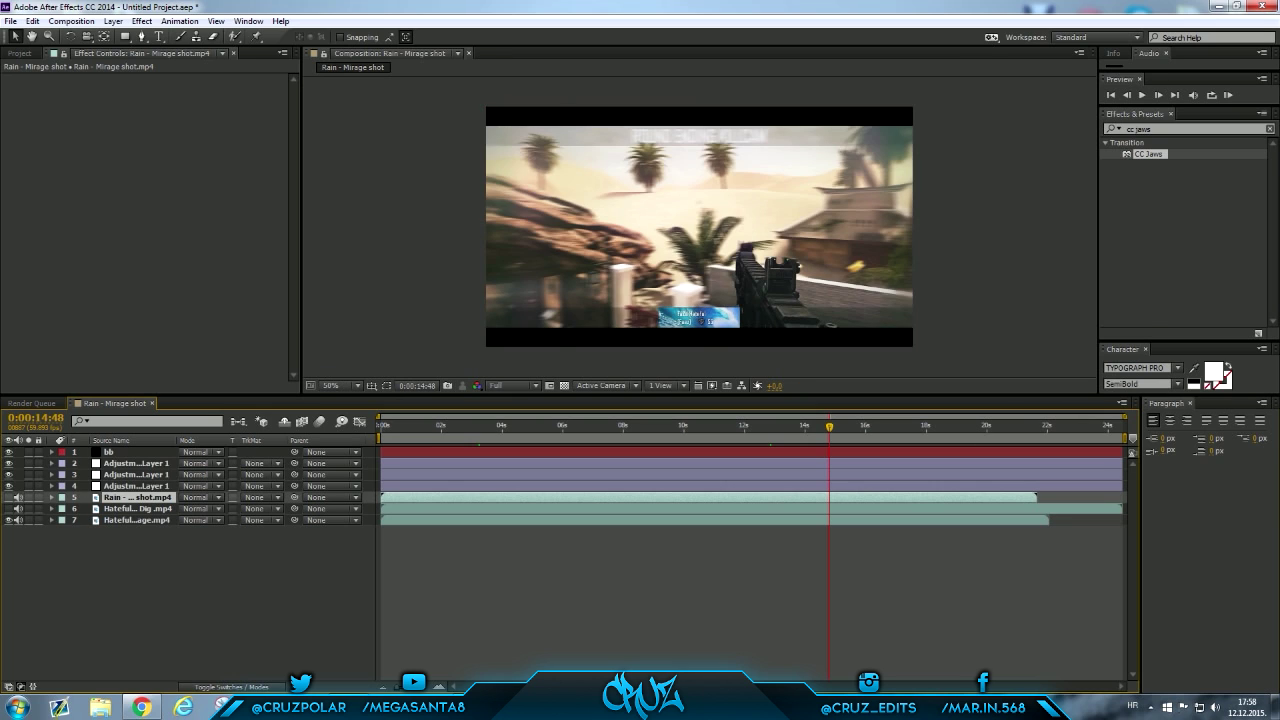
Create a new composition from the Hateful XPR Dig .mp4 footage
click(1270, 129)
click(32, 404)
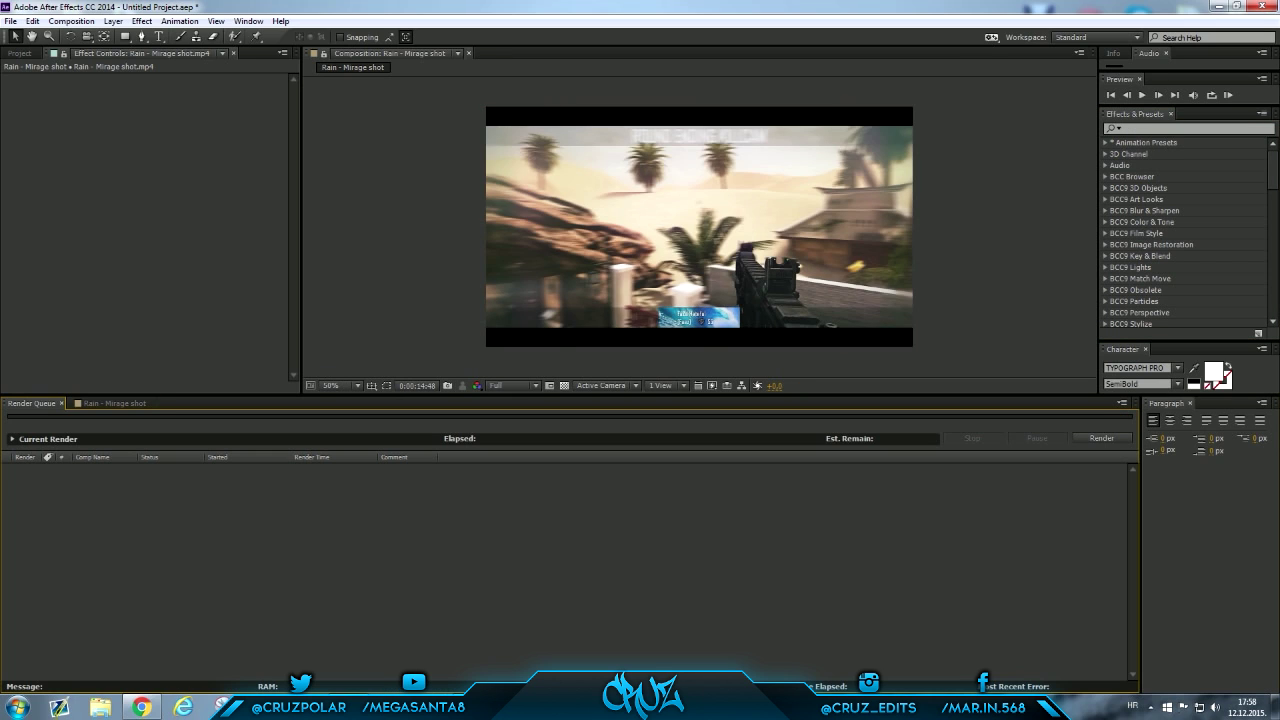
click(114, 404)
click(20, 54)
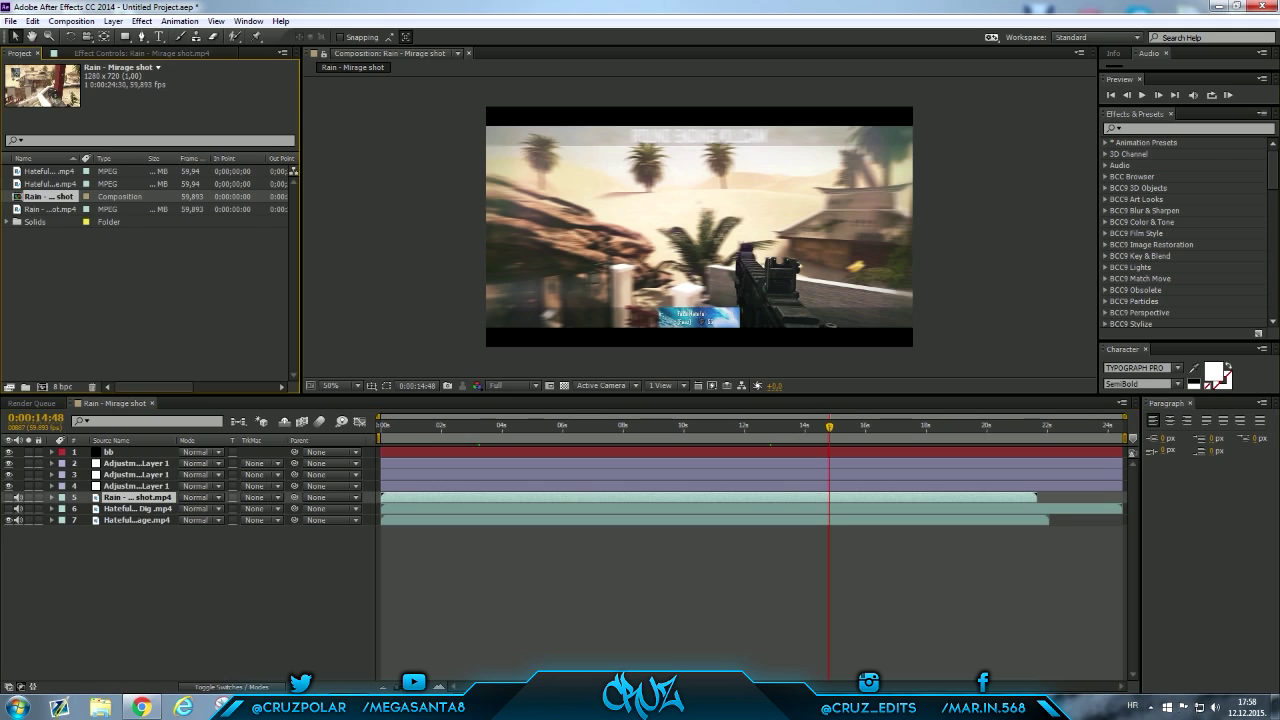
click(50, 209)
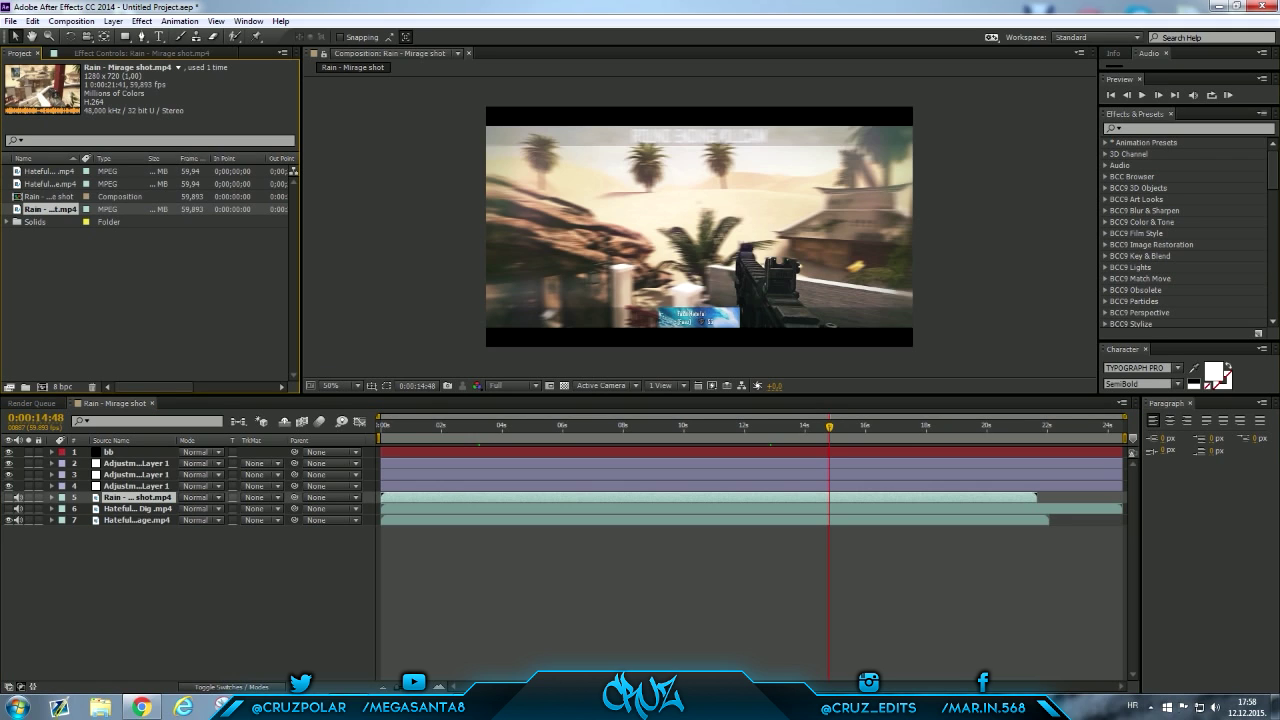
click(50, 184)
click(50, 171)
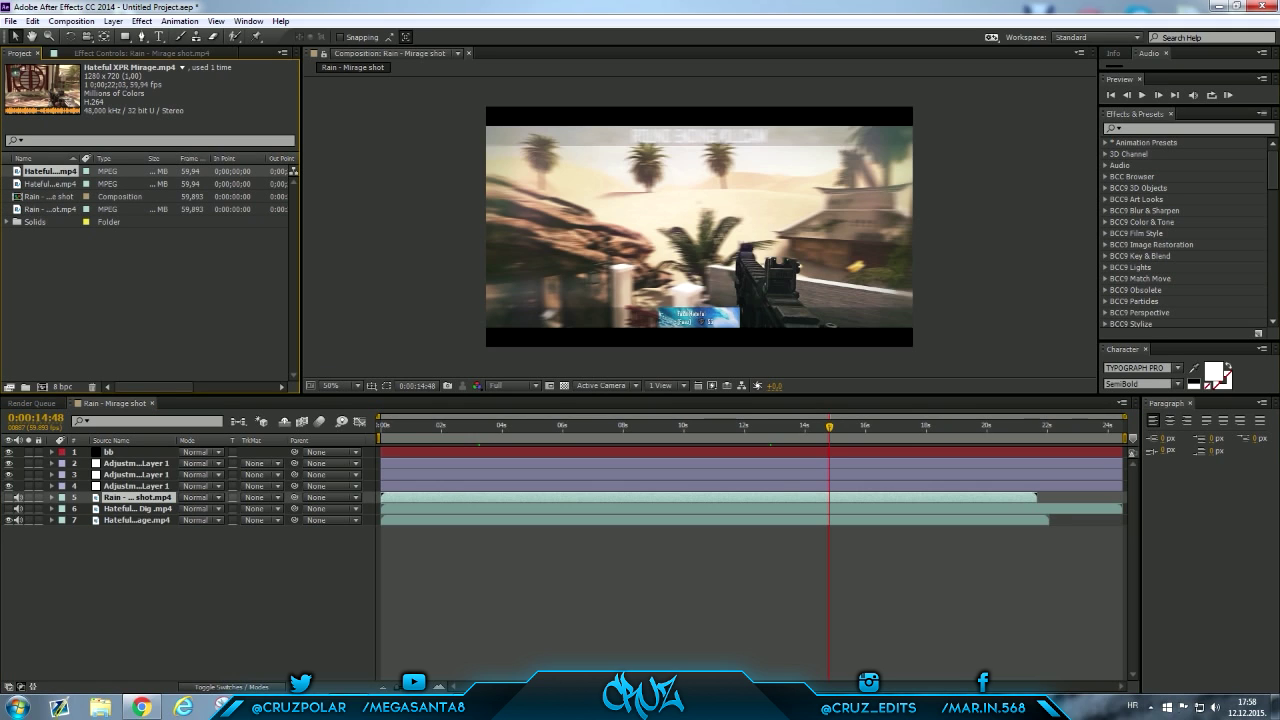
drag(50, 171, 27, 387)
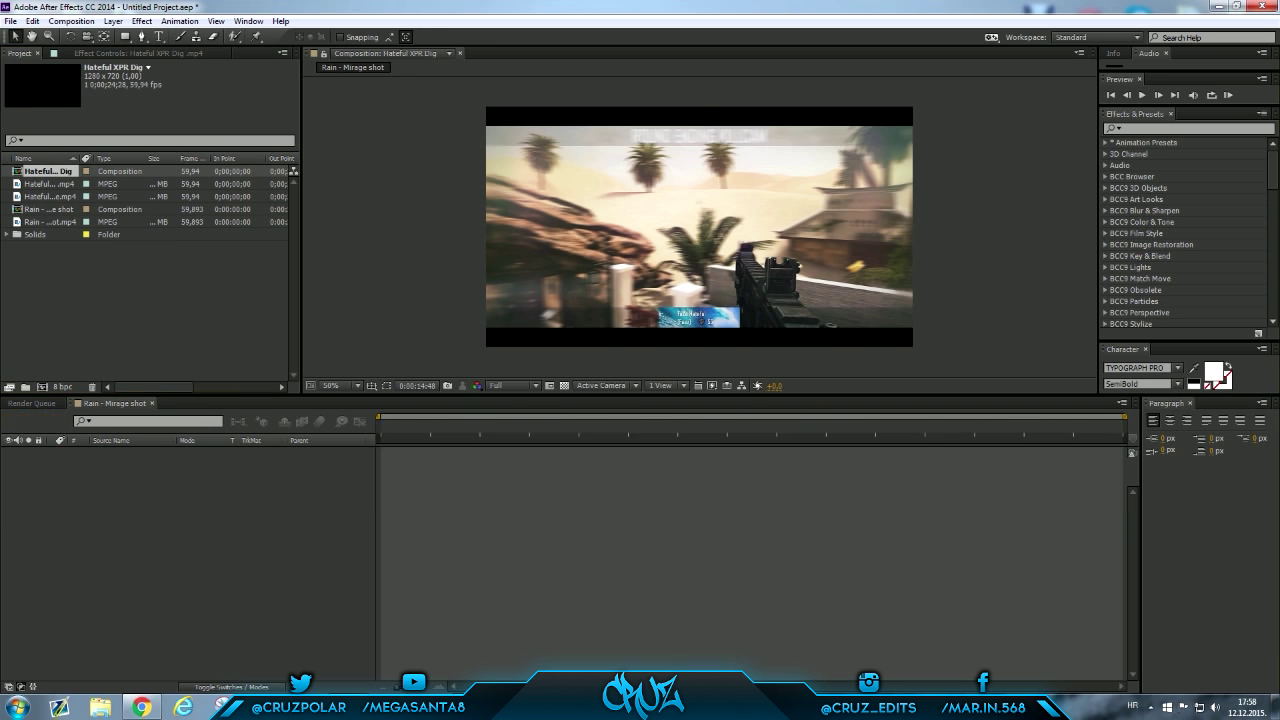
Move the current time to 0;00;03;39 and add an adjustment layer above the Dig clip
drag(534, 427, 491, 425)
right_click(193, 523)
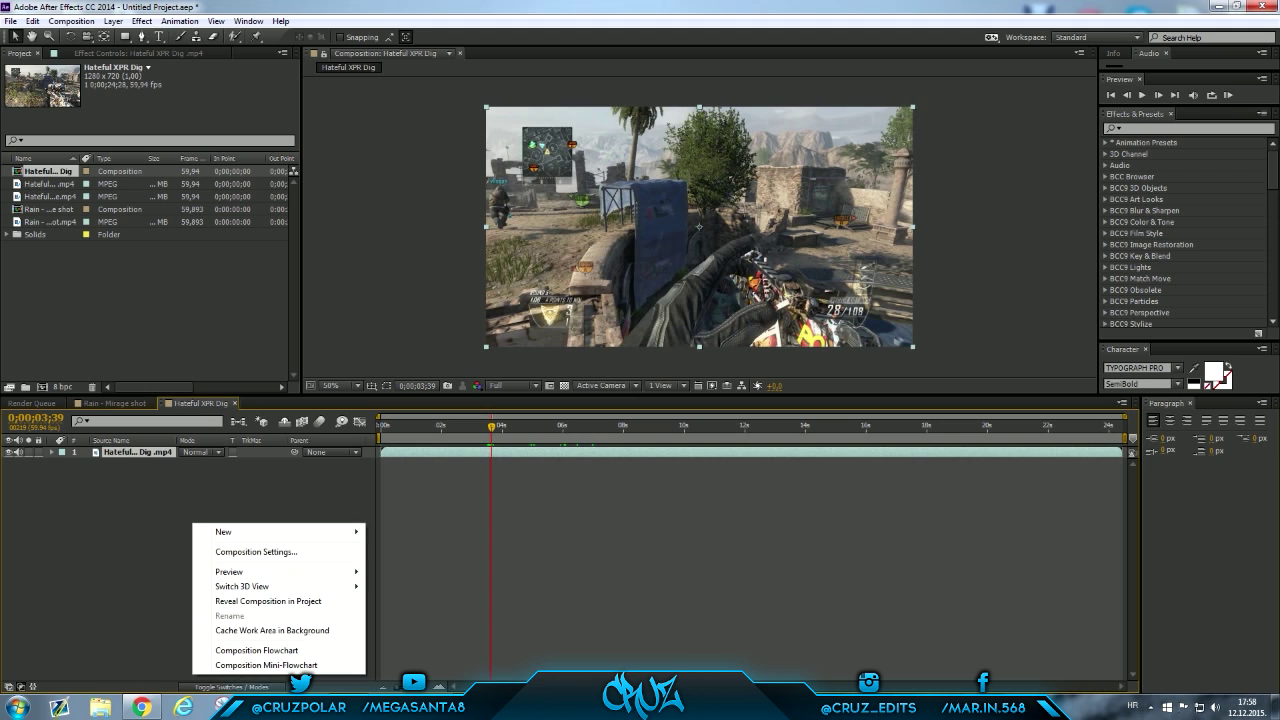
mouse_move(280, 531)
click(410, 640)
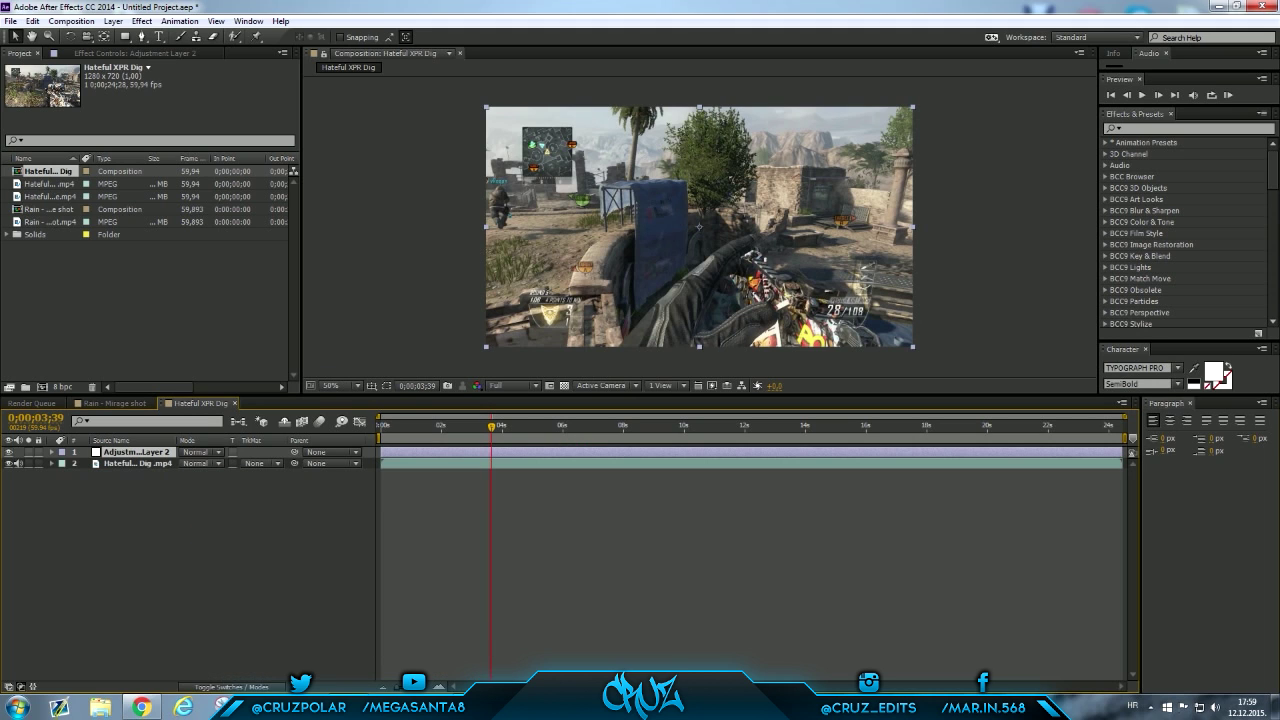
right_click(158, 548)
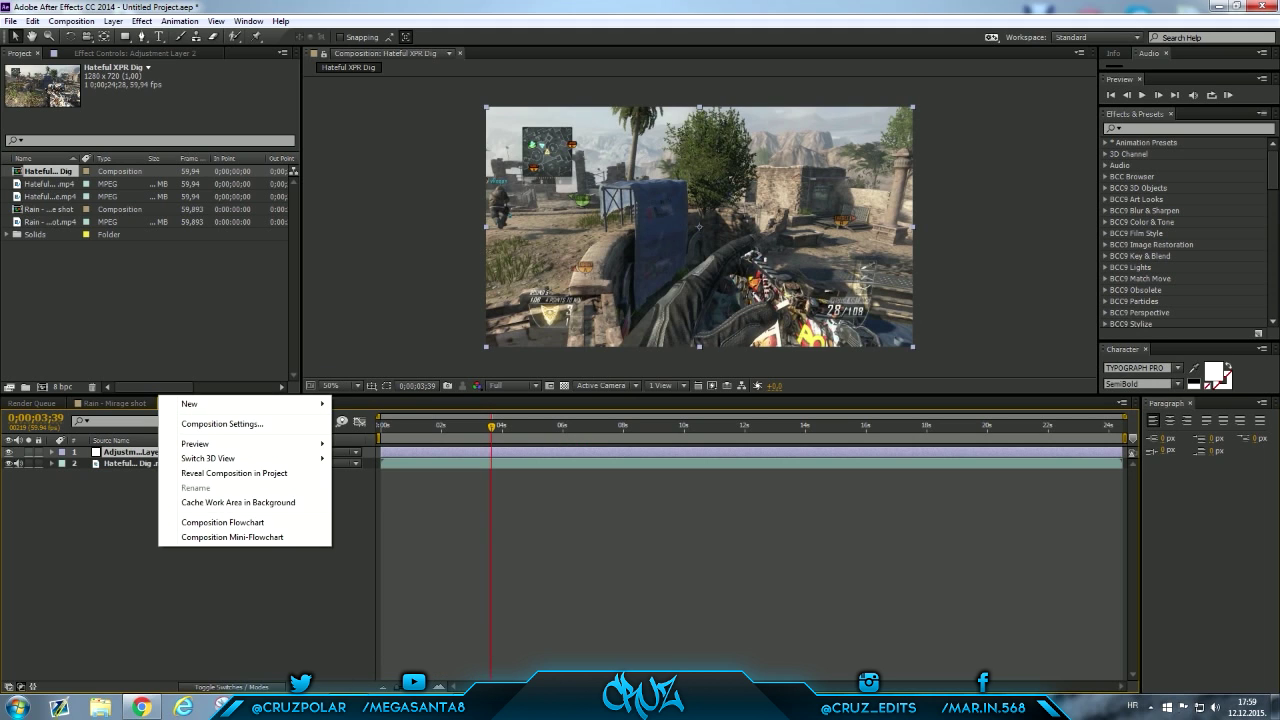
click(150, 562)
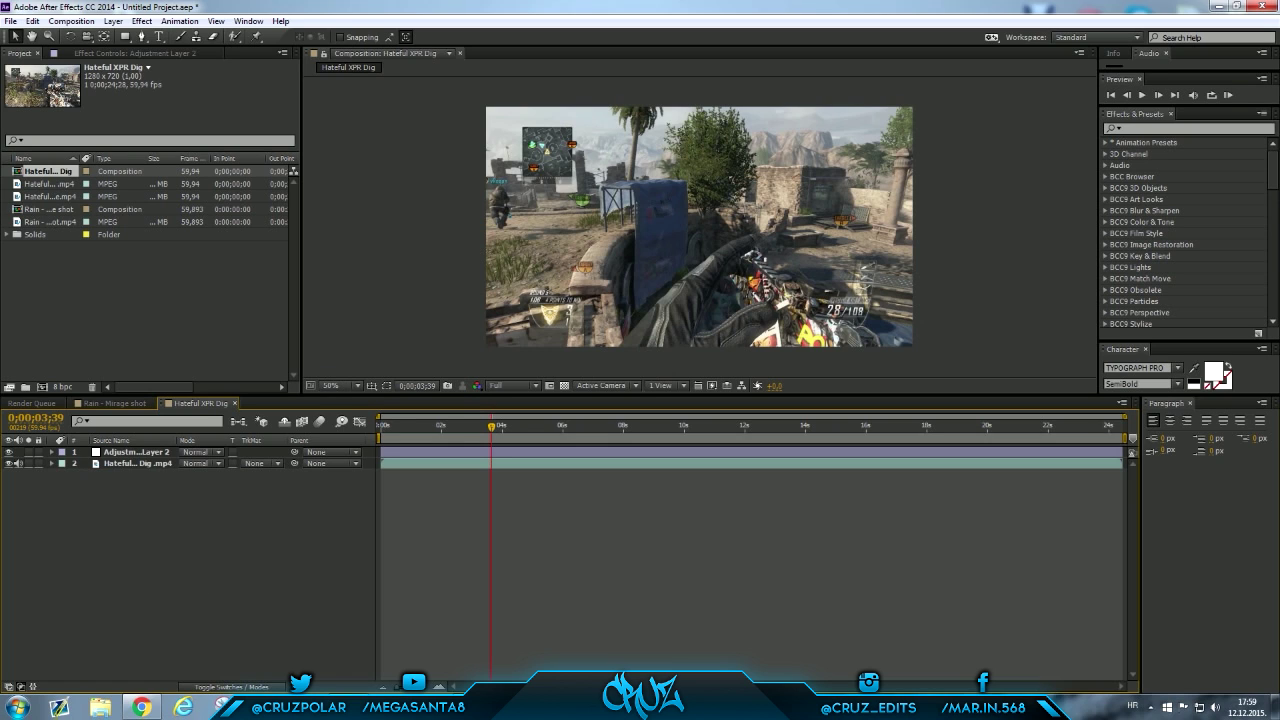
key(ctrl)
key(ctrl)
key(ctrl)
key(alt+Tab)
key(alt+Tab)
key(ctrl)
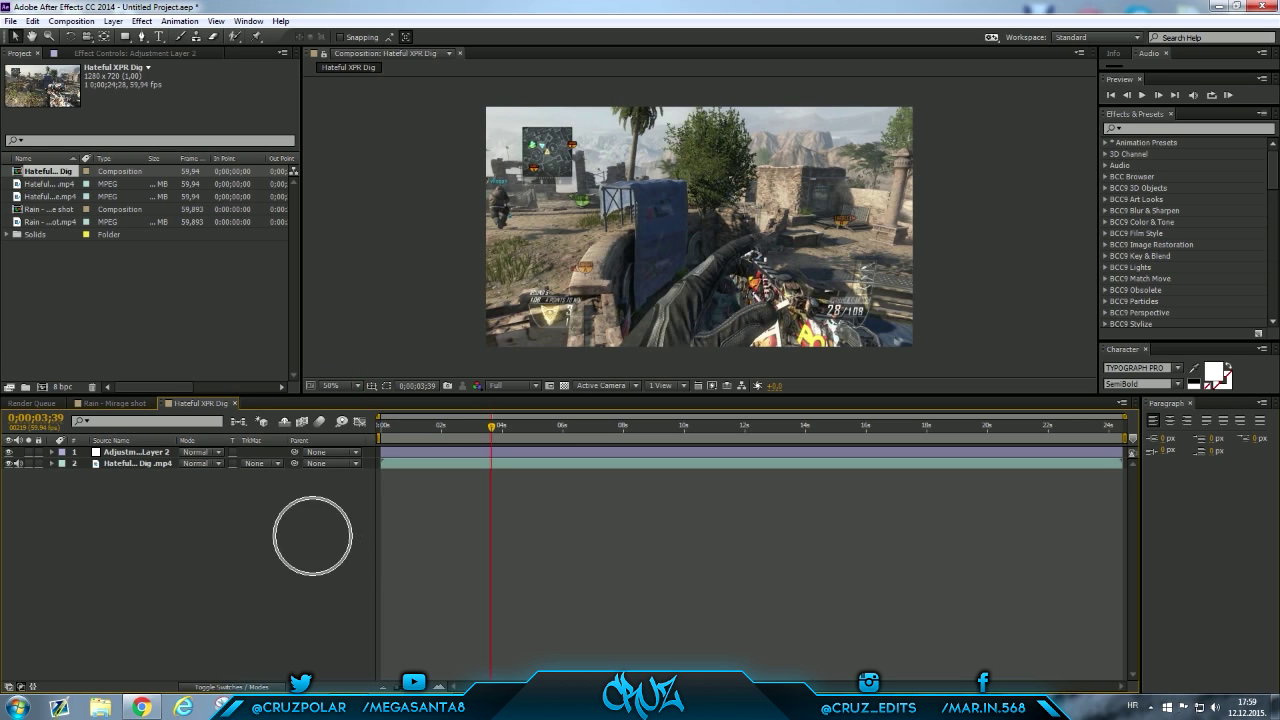
click(312, 536)
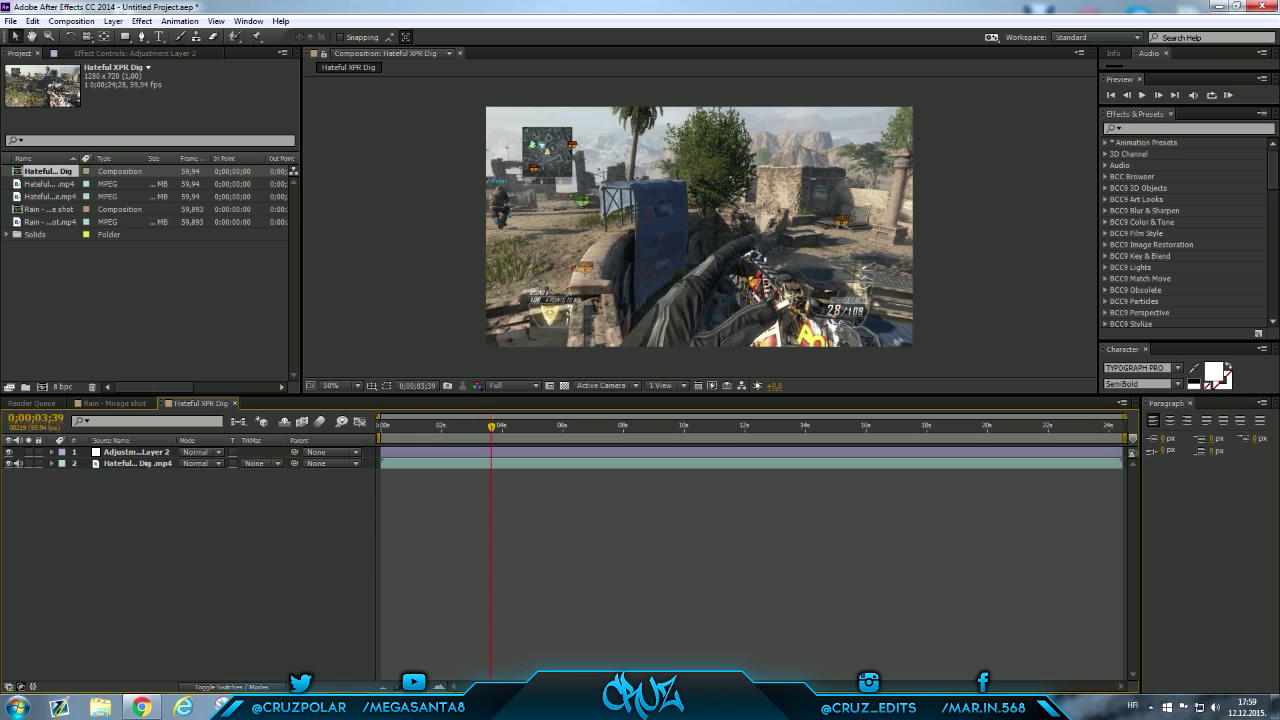
click(313, 535)
click(313, 535)
click(313, 535)
click(313, 535)
click(313, 535)
click(313, 535)
click(313, 535)
click(313, 535)
Duplicate the adjustment layer twice to get three adjustment layers above the clip
click(136, 452)
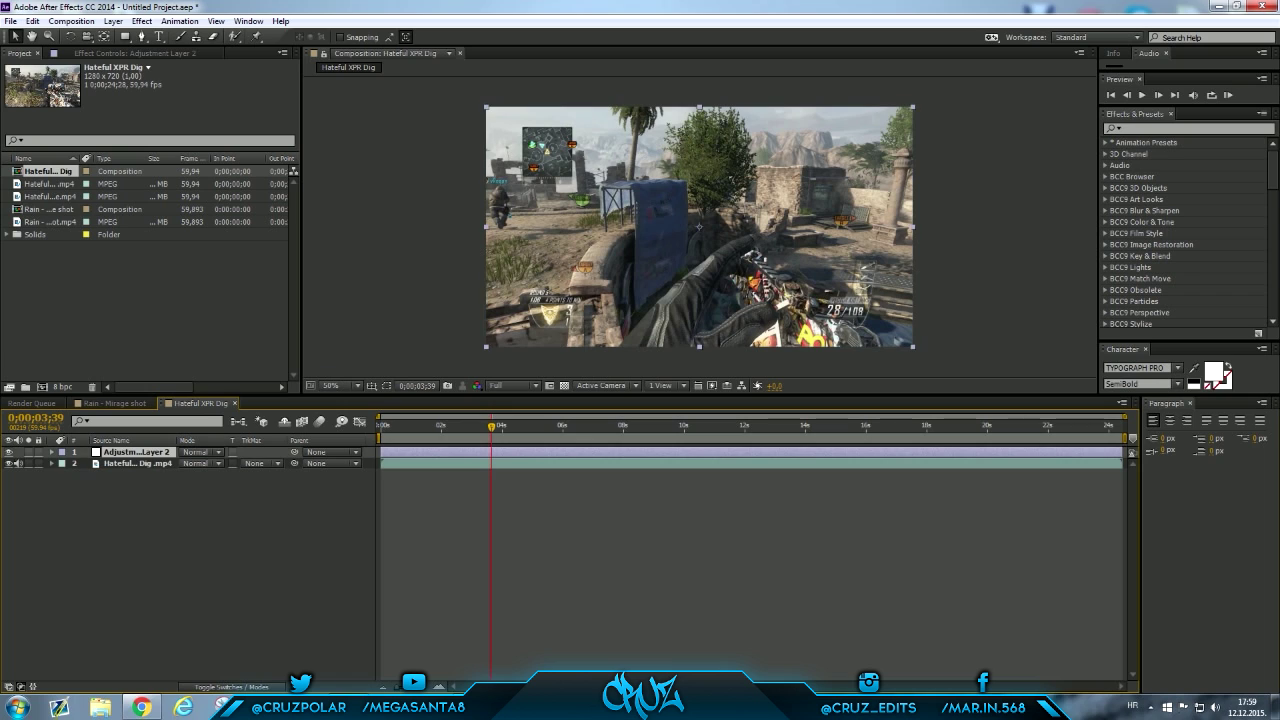
key(ctrl)
key(ctrl+d)
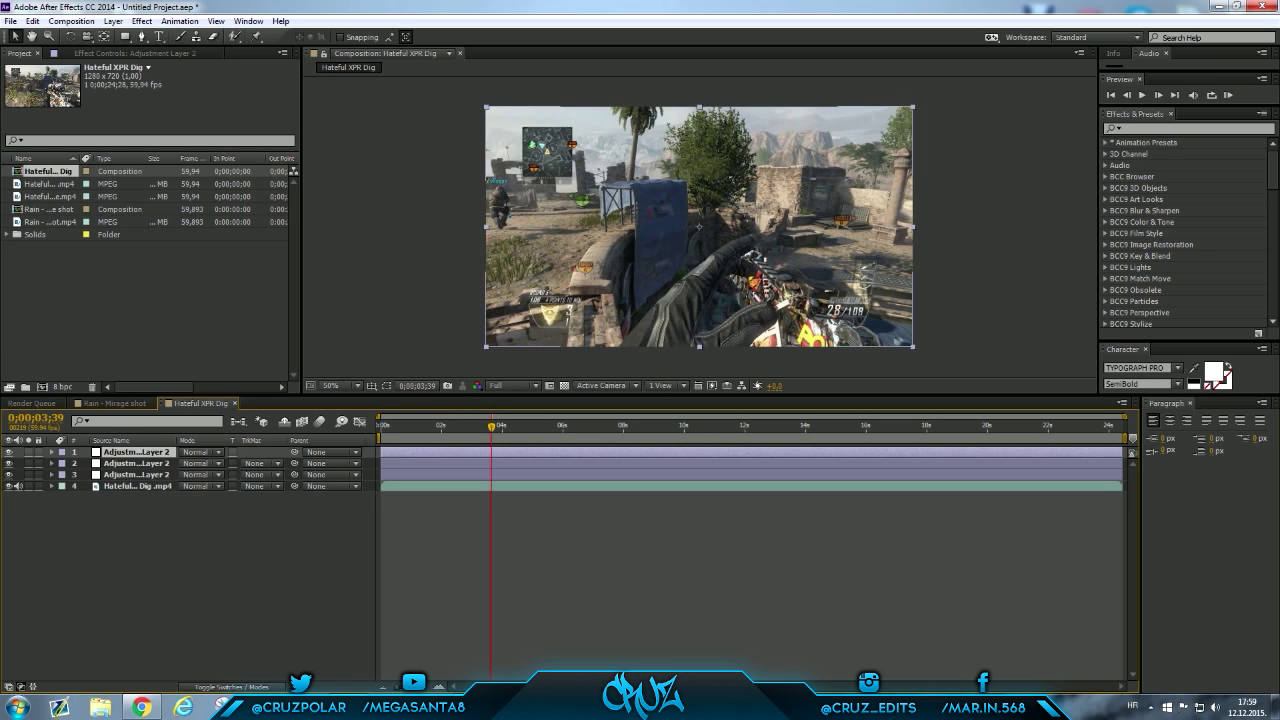
key(ctrl+d)
Find the RE:Vision Plug-ins RSMB effect with the search "rsmb" and apply it to the lowest adjustment layer
click(136, 463)
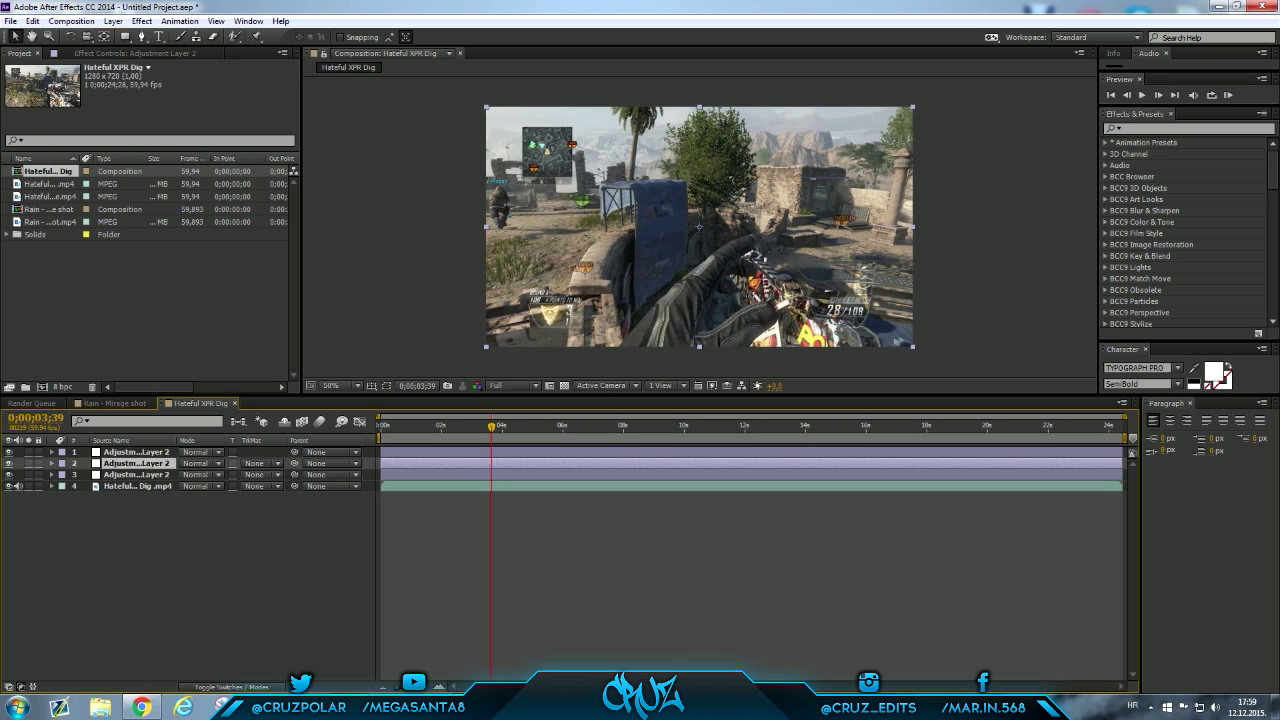
click(136, 452)
click(150, 474)
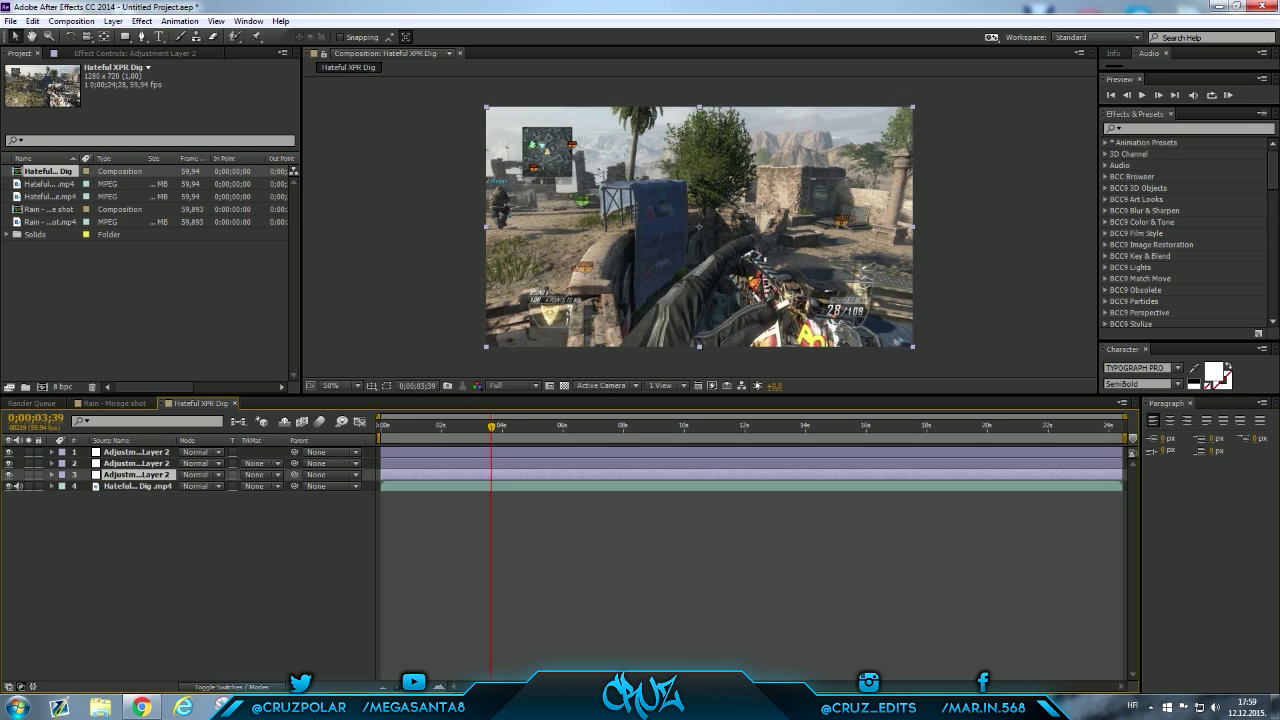
key(ctrl+5)
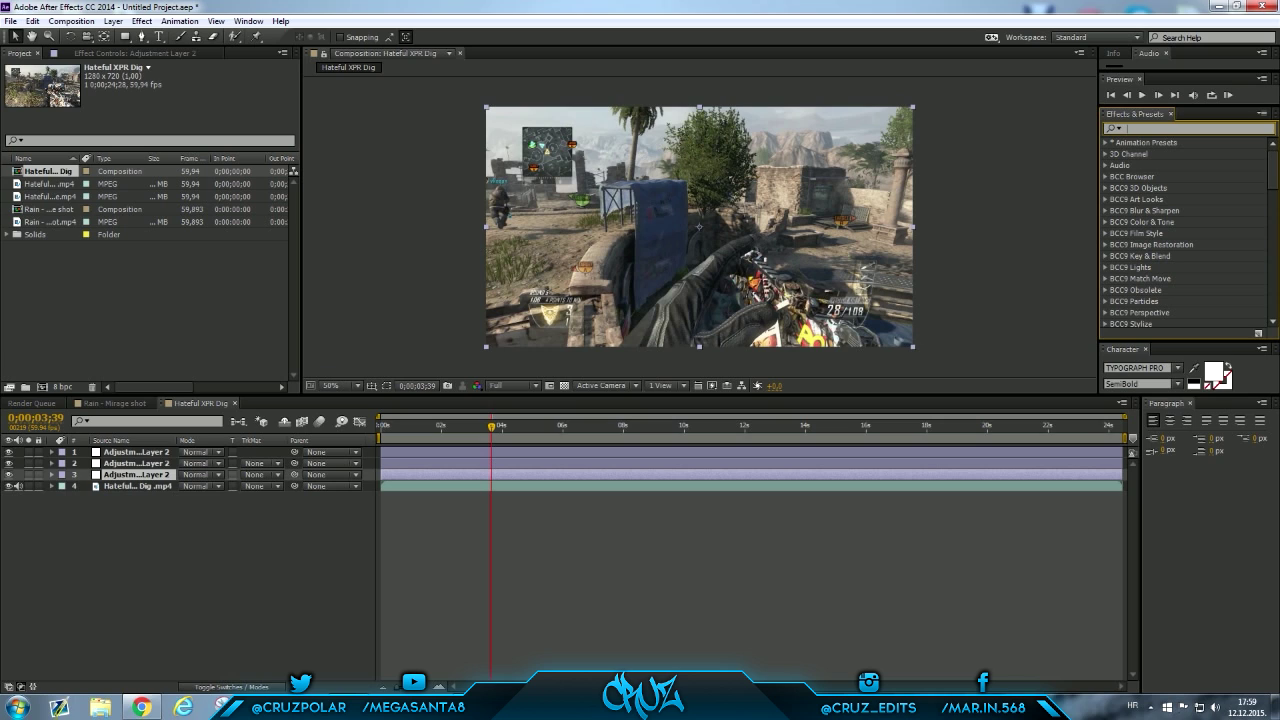
text(rs)
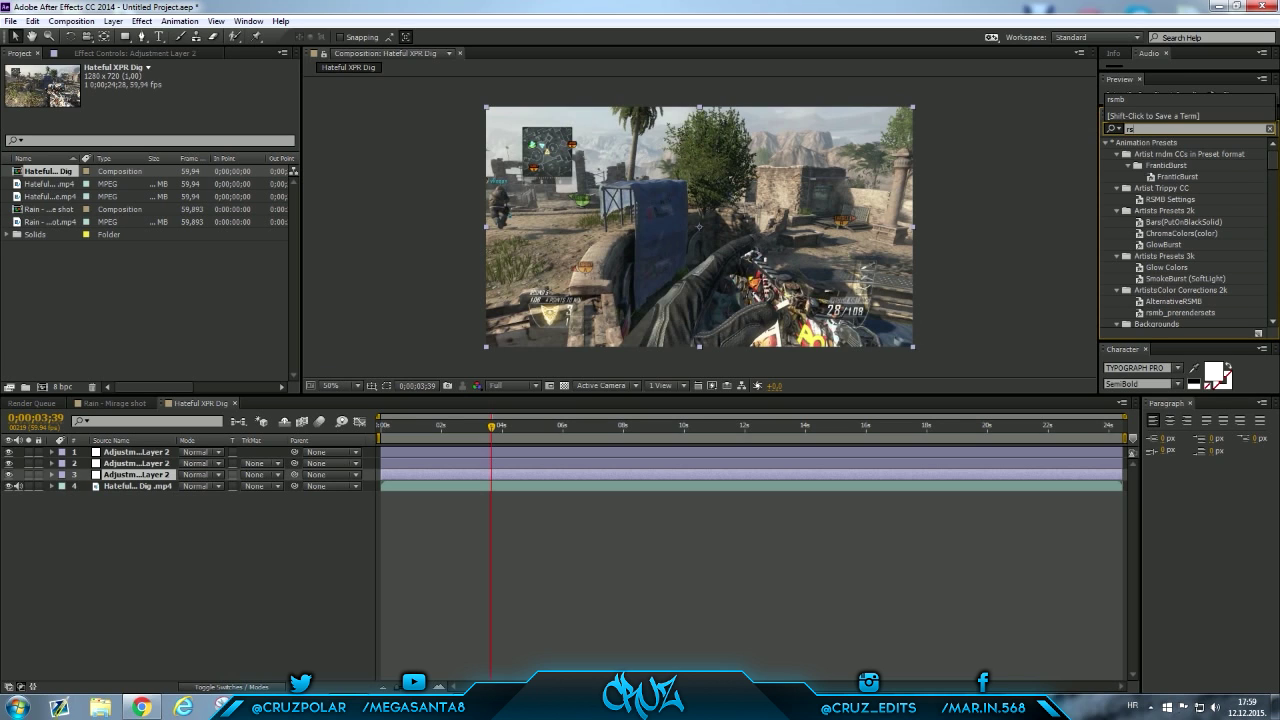
text(mb)
click(1273, 210)
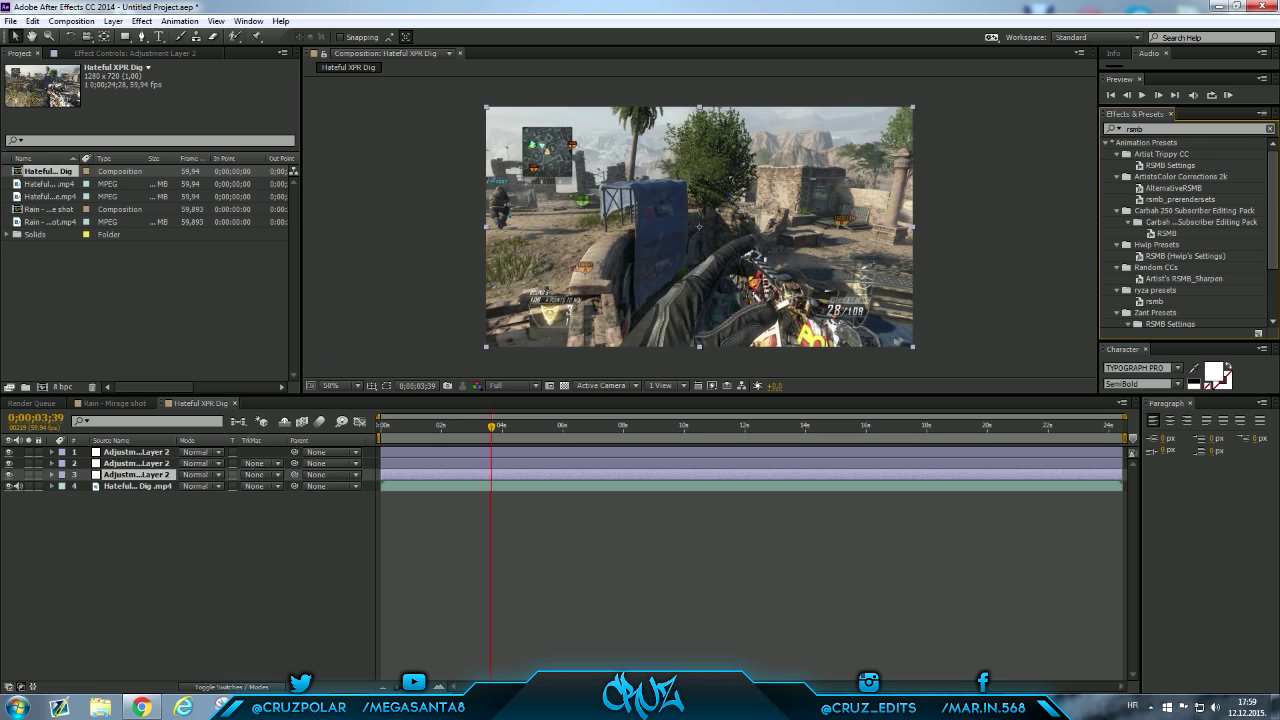
drag(1273, 210, 1273, 257)
drag(1144, 299, 610, 475)
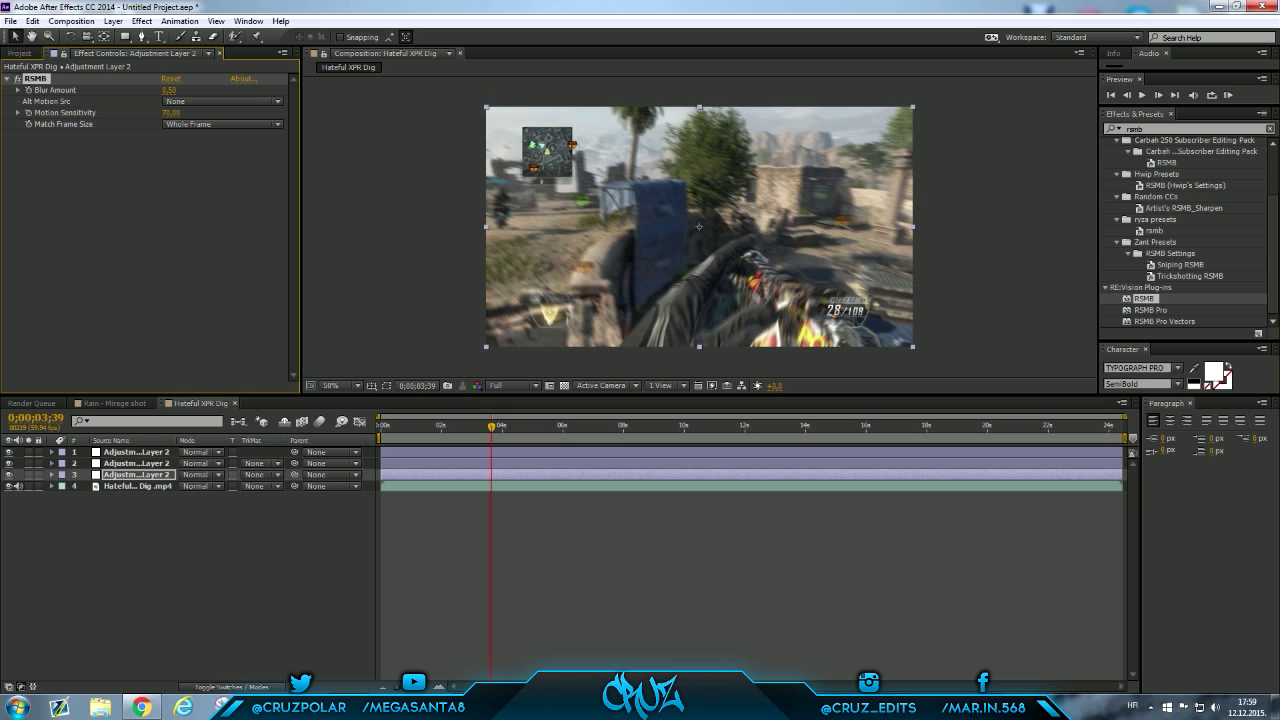
Set the RSMB Blur Amount to 0,30 and raise its Motion Sensitivity to 83
click(169, 90)
text(0,3)
key(Return)
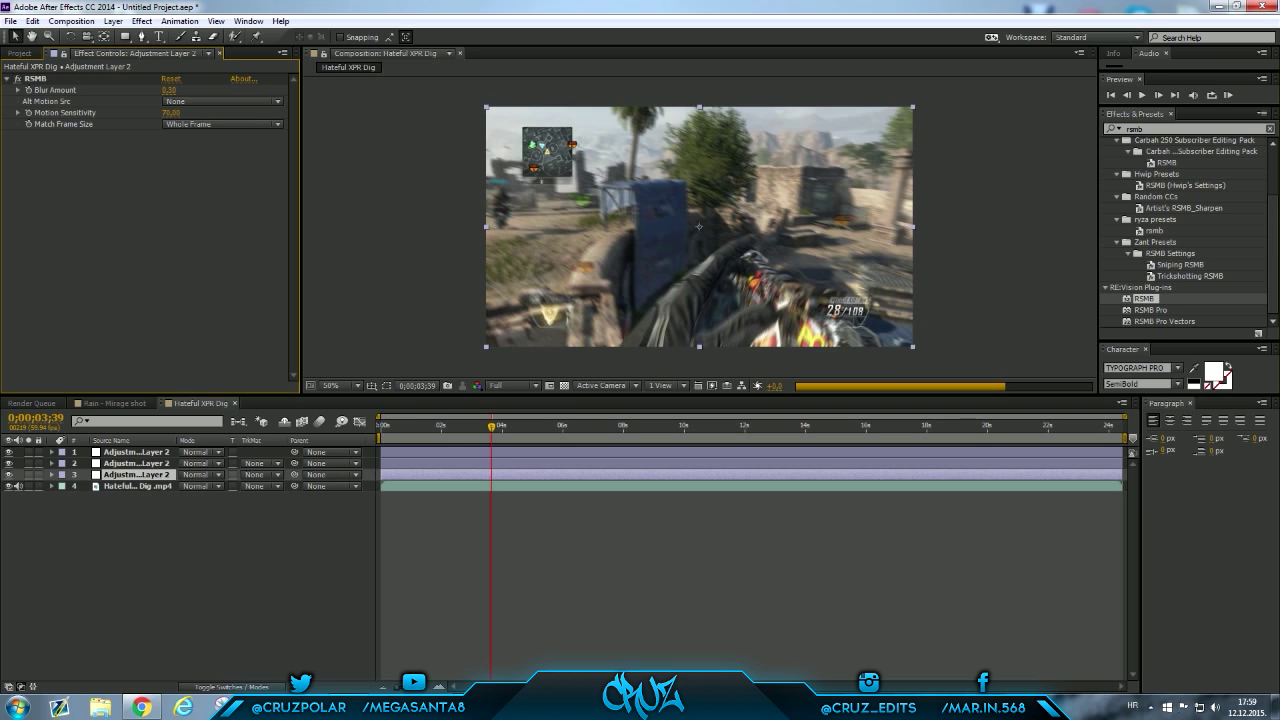
key(ctrl)
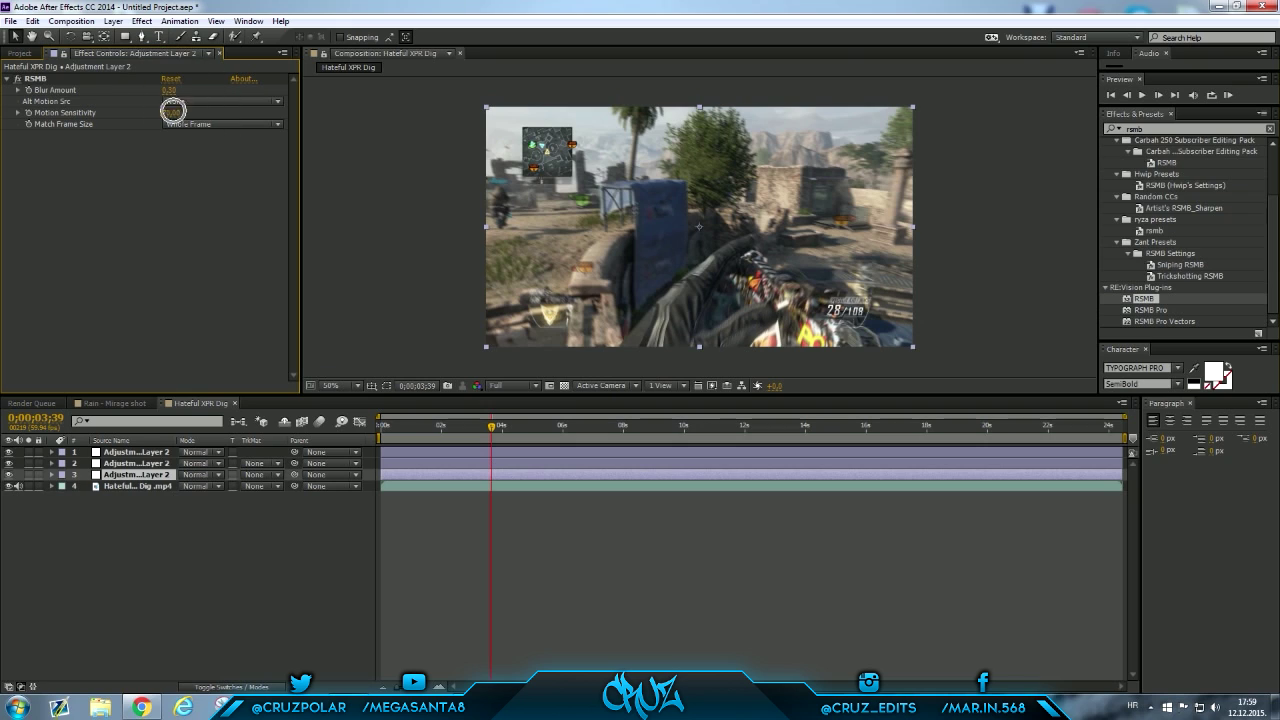
key(ctrl)
drag(171, 113, 184, 113)
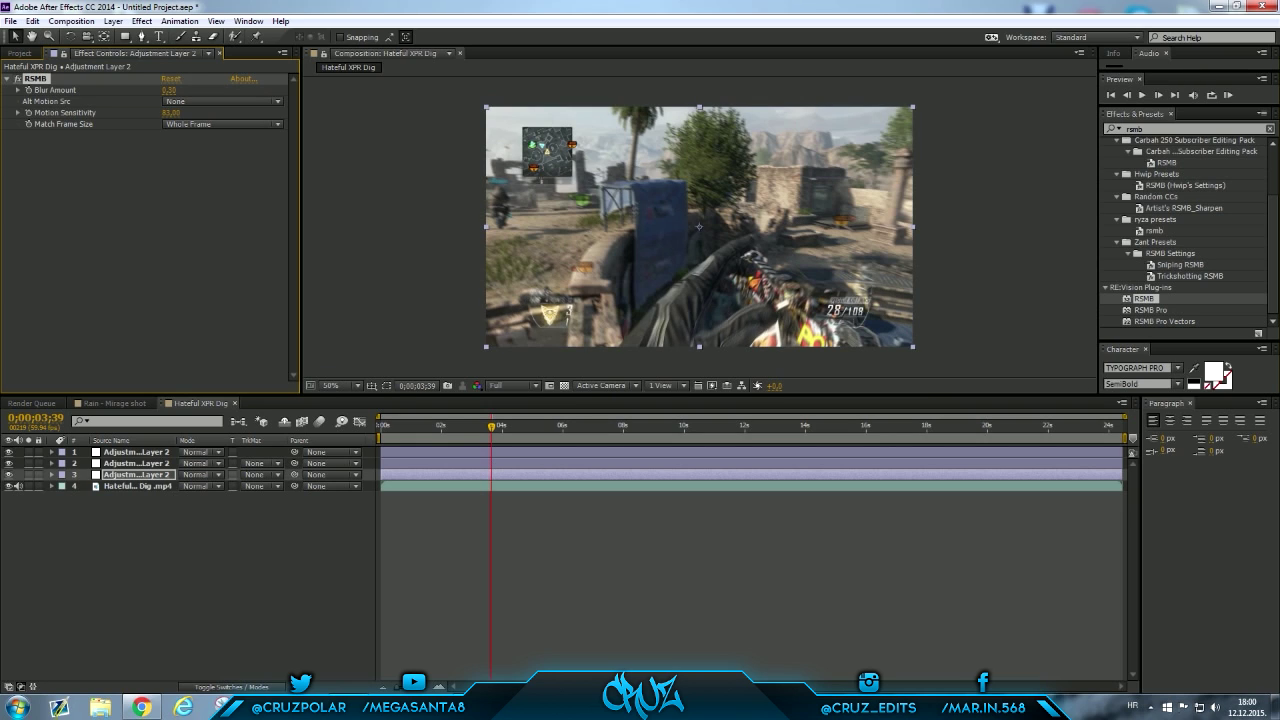
Apply the Blur & Sharpen effect Sharpen to the lowest adjustment layer and set its Sharpen Amount to 15
click(1180, 129)
text(sharp)
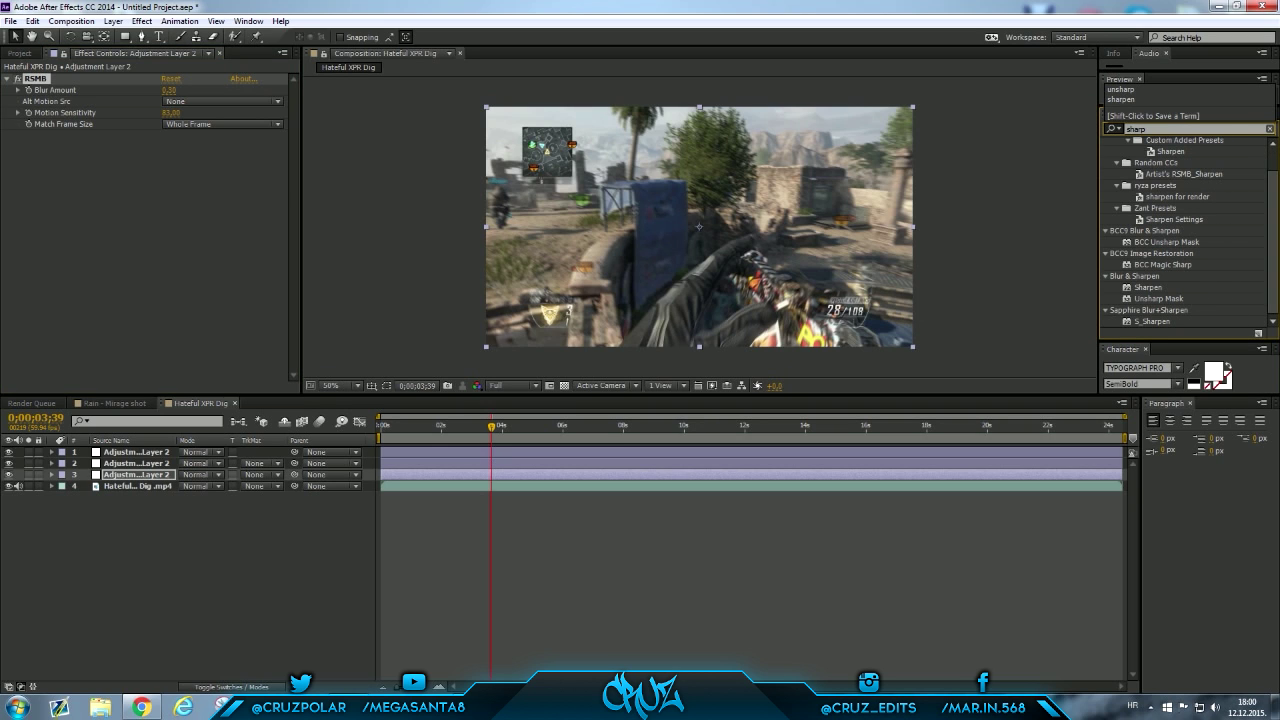
drag(1148, 287, 250, 230)
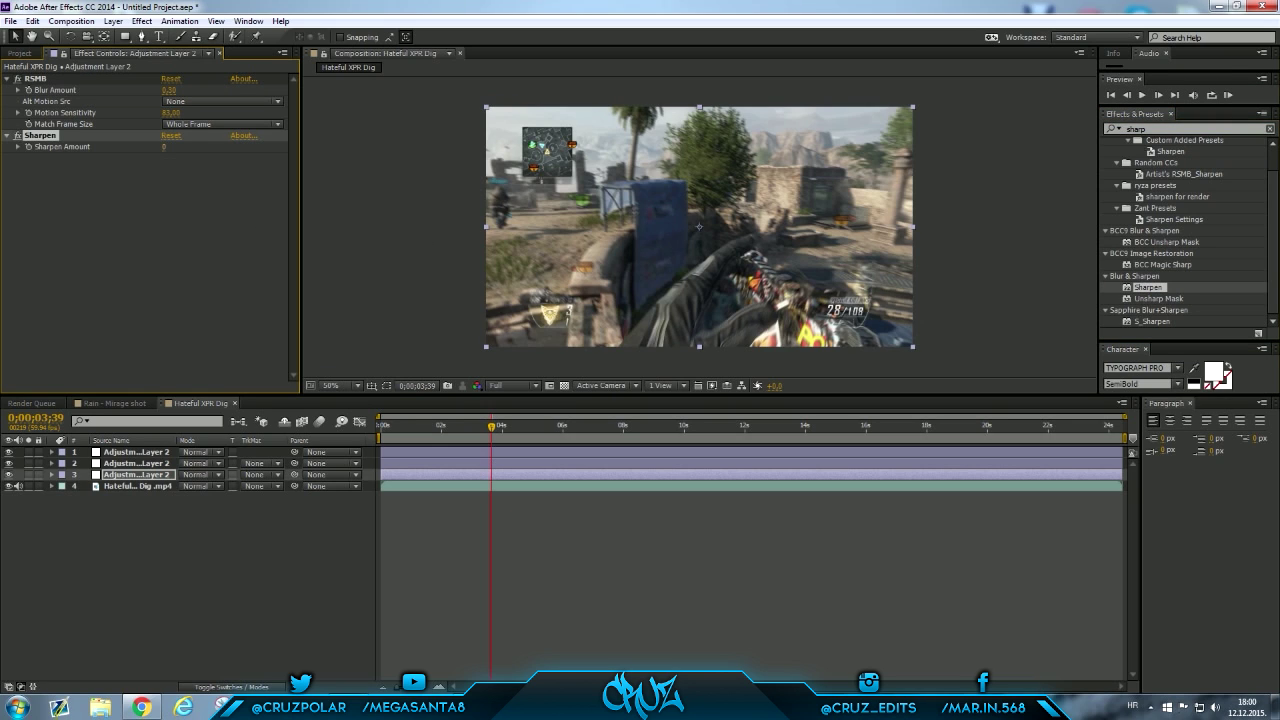
click(165, 147)
text(15)
key(Return)
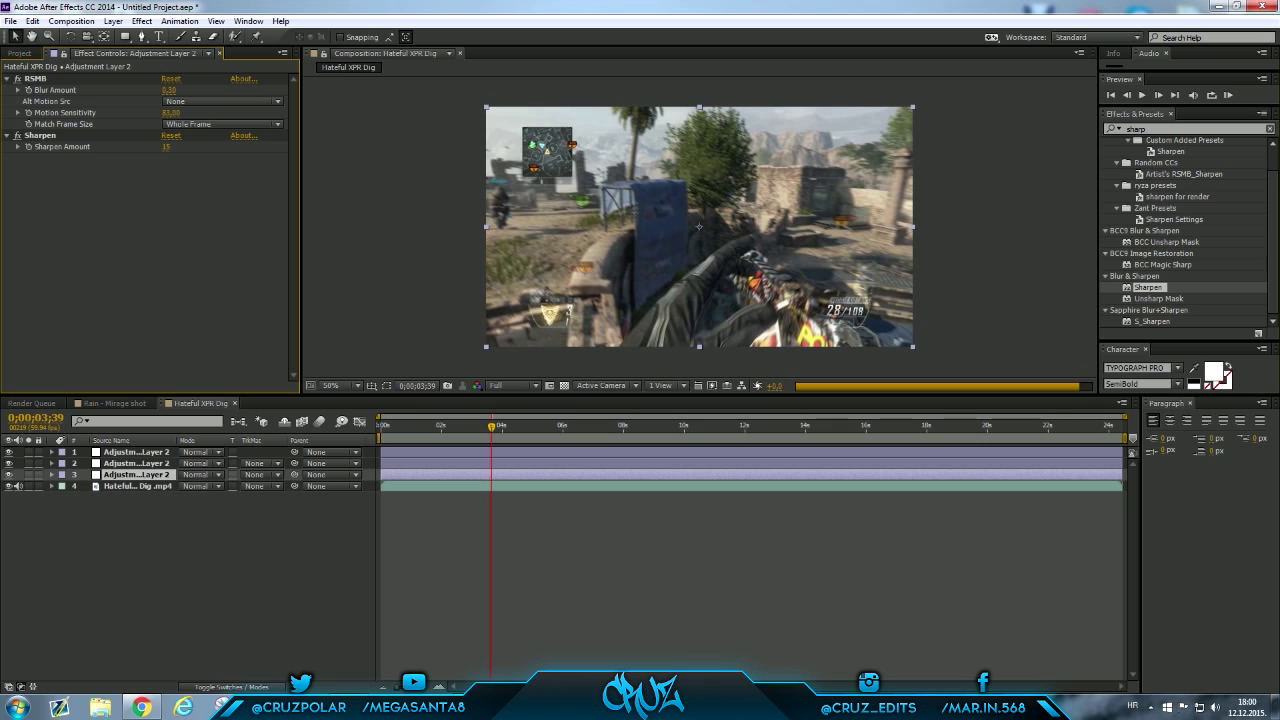
Apply the Unsharp Mask effect to the lowest adjustment layer and set its Amount to 60
drag(1158, 298, 199, 199)
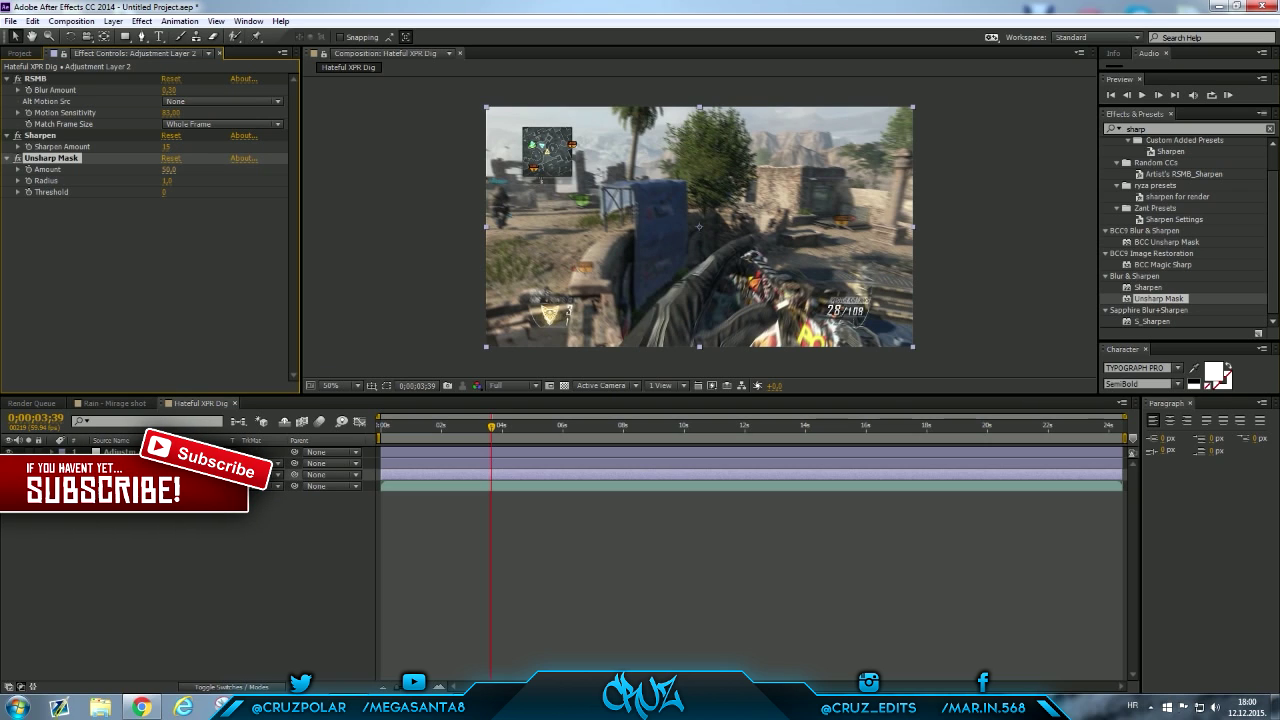
click(169, 170)
key(Return)
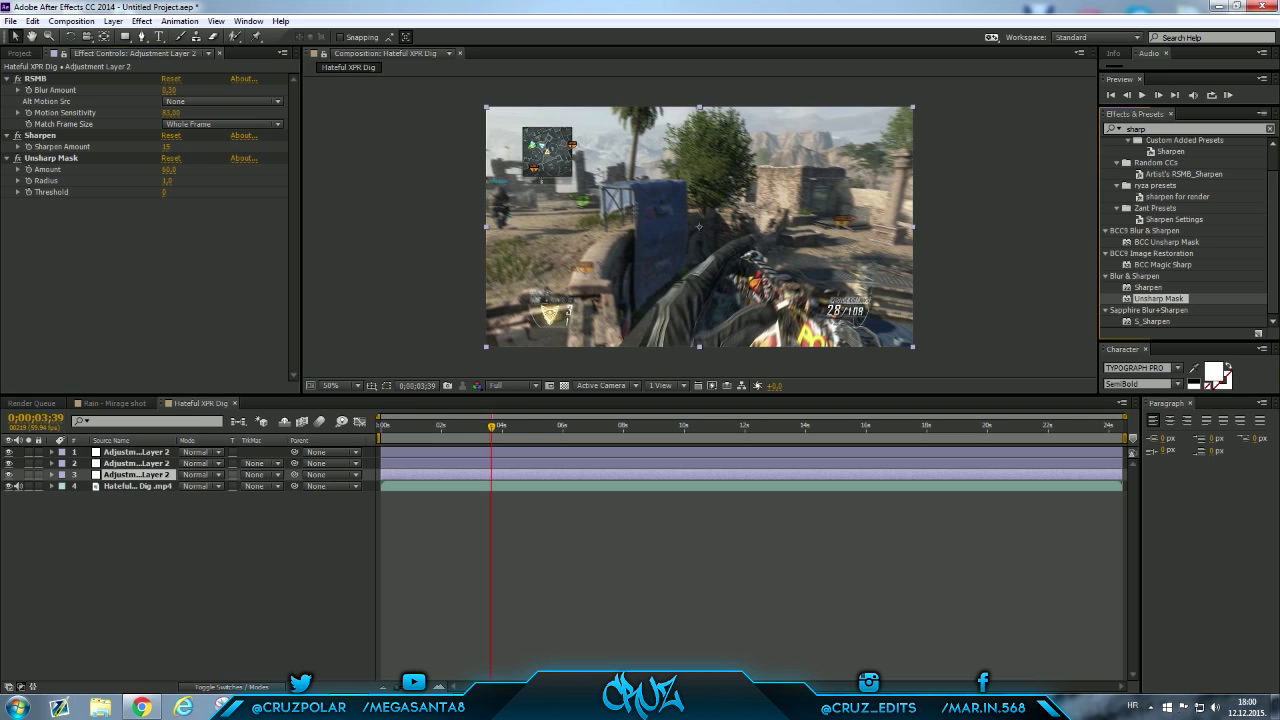
Find the Color Correction effect Hue/Saturation with the search "hue" and apply it to the lowest adjustment layer
drag(1150, 129, 1125, 129)
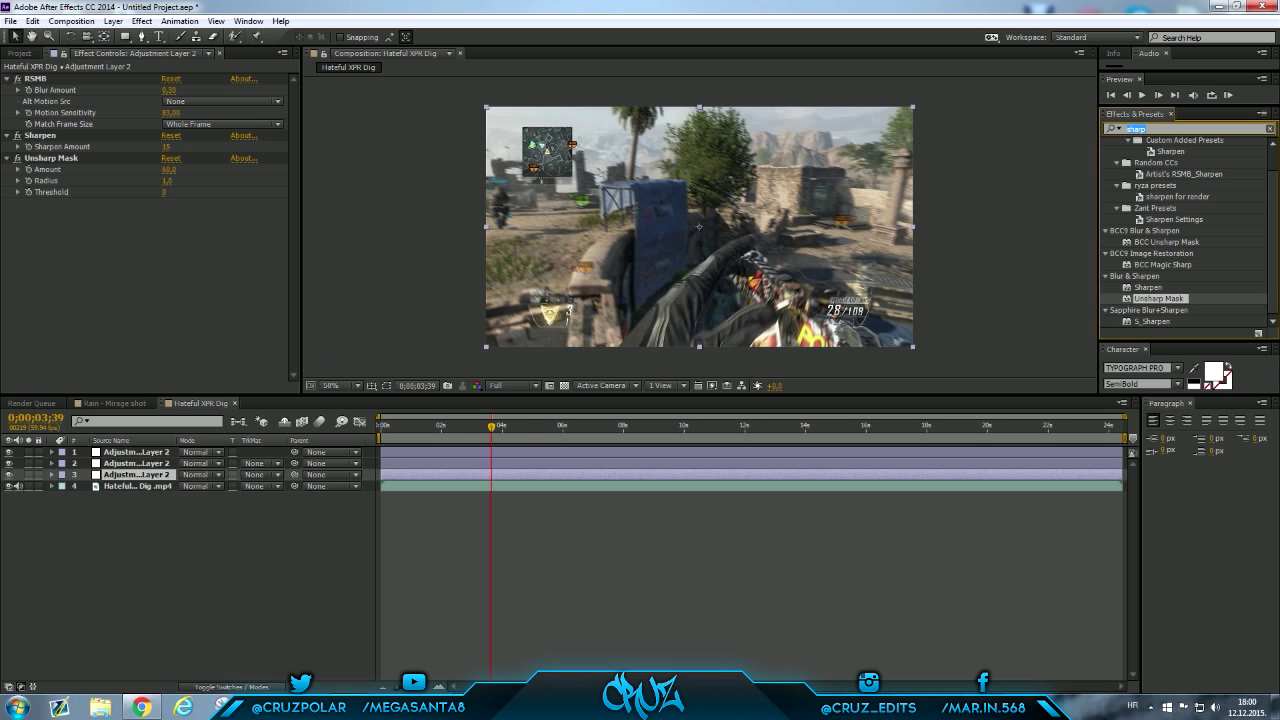
text(hue)
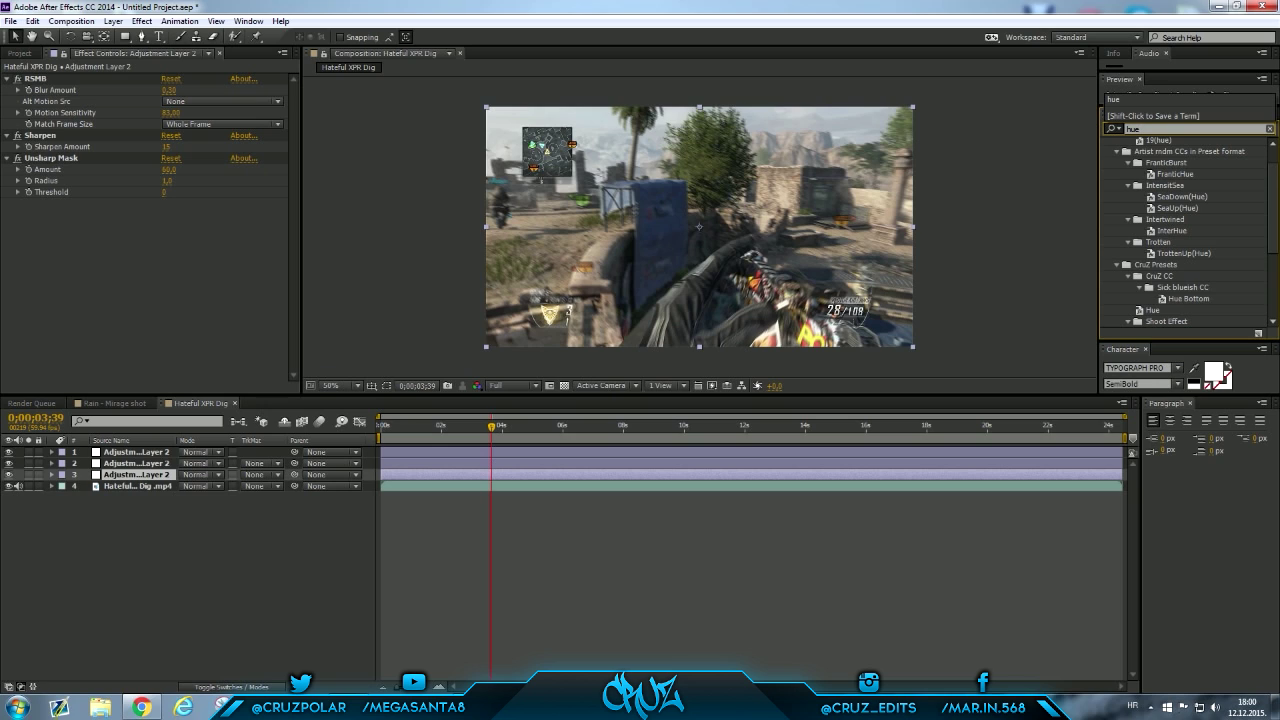
key(Return)
scroll(1190, 235, down, 4)
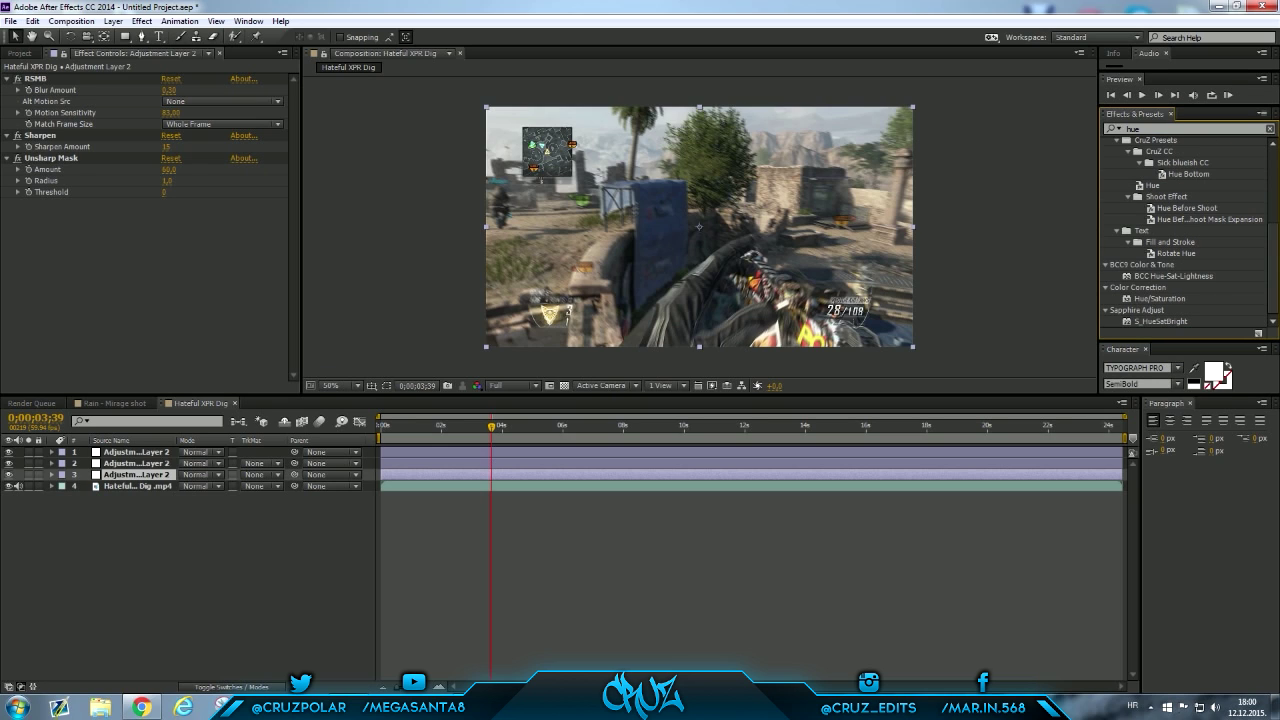
click(1179, 300)
drag(1173, 299, 208, 232)
Set the Master Saturation of Hue/Saturation to -10 and compare the image with the effect off and on
click(181, 257)
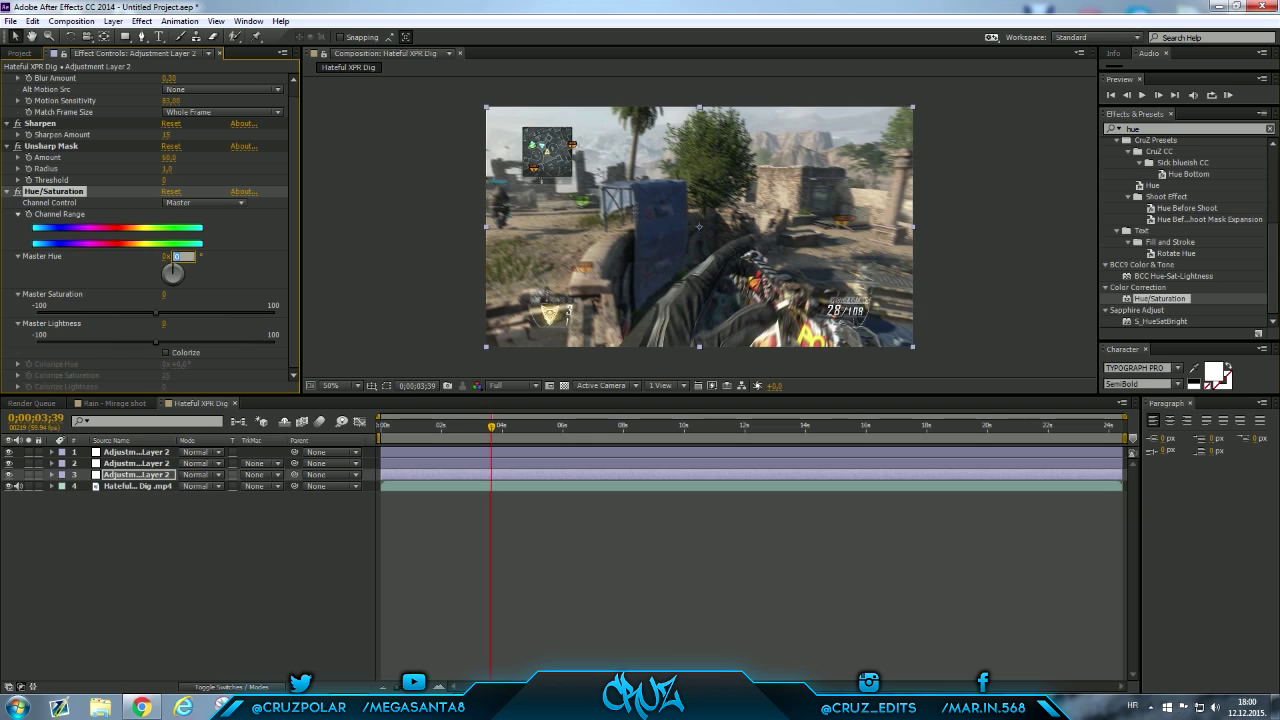
key(Tab)
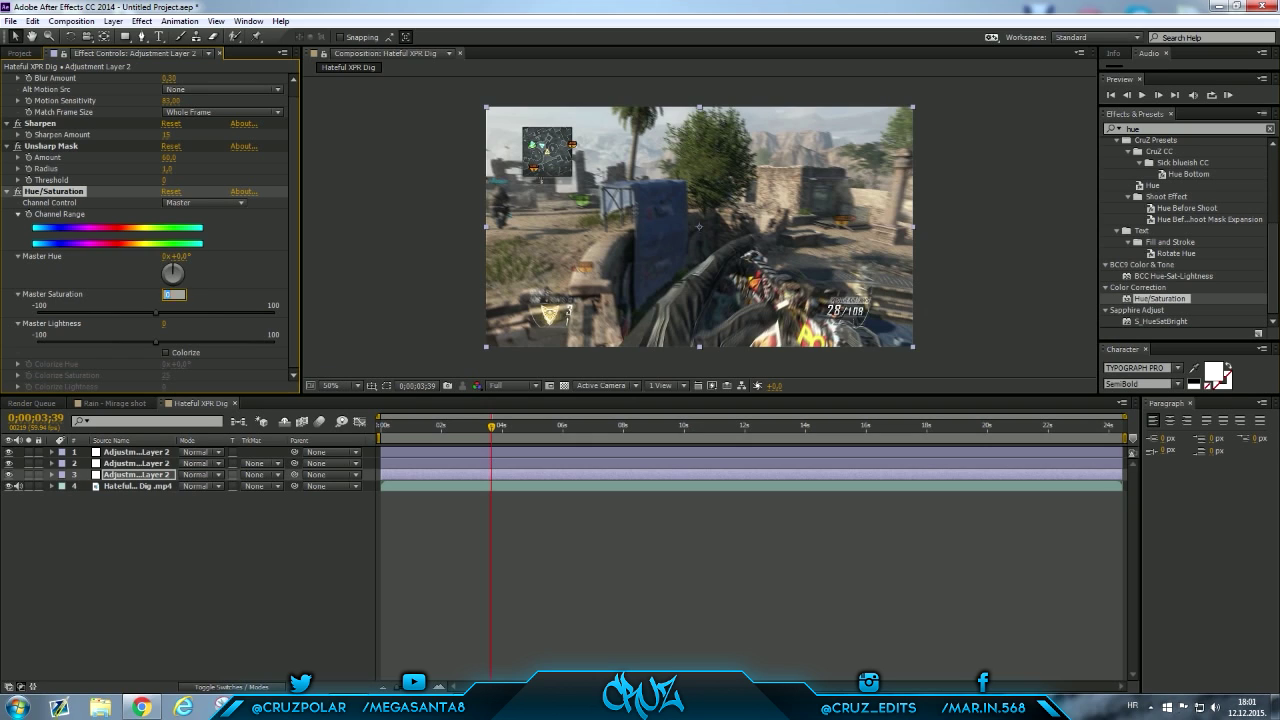
text(-10)
key(Return)
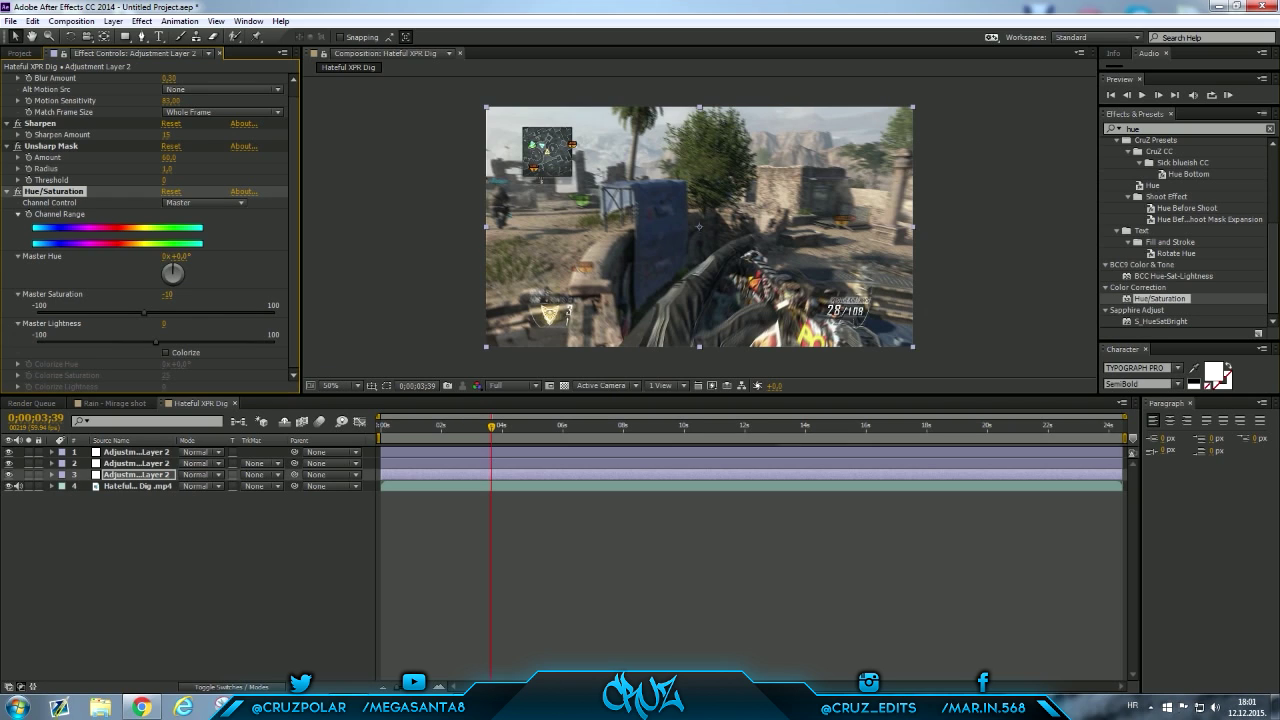
click(18, 191)
click(18, 191)
Set the Master Saturation to -15 and compare the image with Hue/Saturation off and on
click(168, 295)
text(-15)
key(Return)
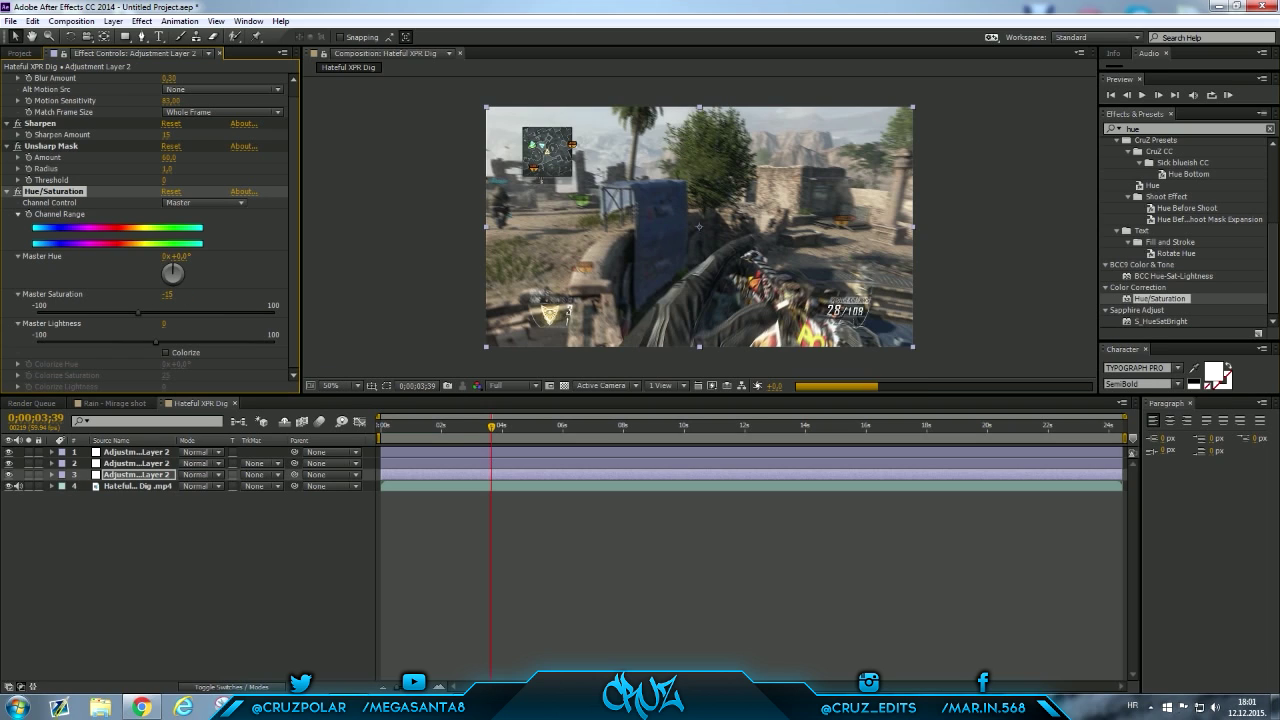
click(18, 191)
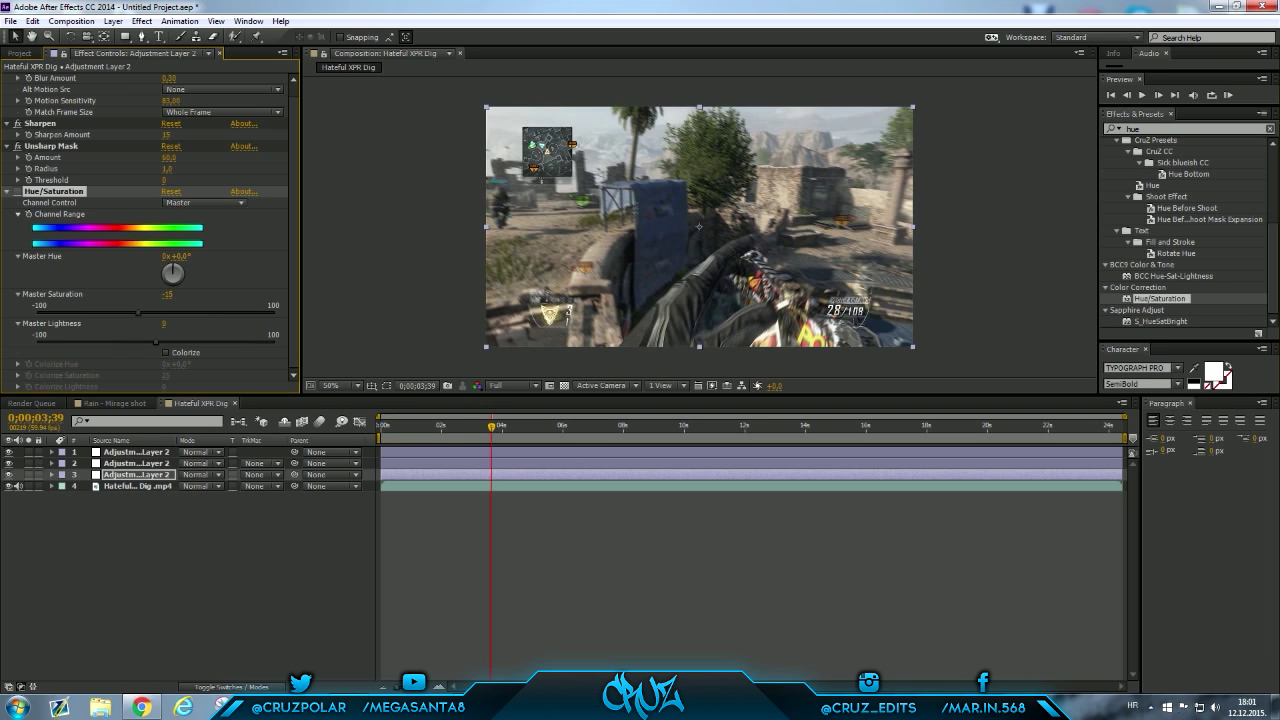
click(17, 191)
Try a Master Hue rotation of about 82° and a Master Saturation of -100, returning both to 0
drag(173, 267, 186, 272)
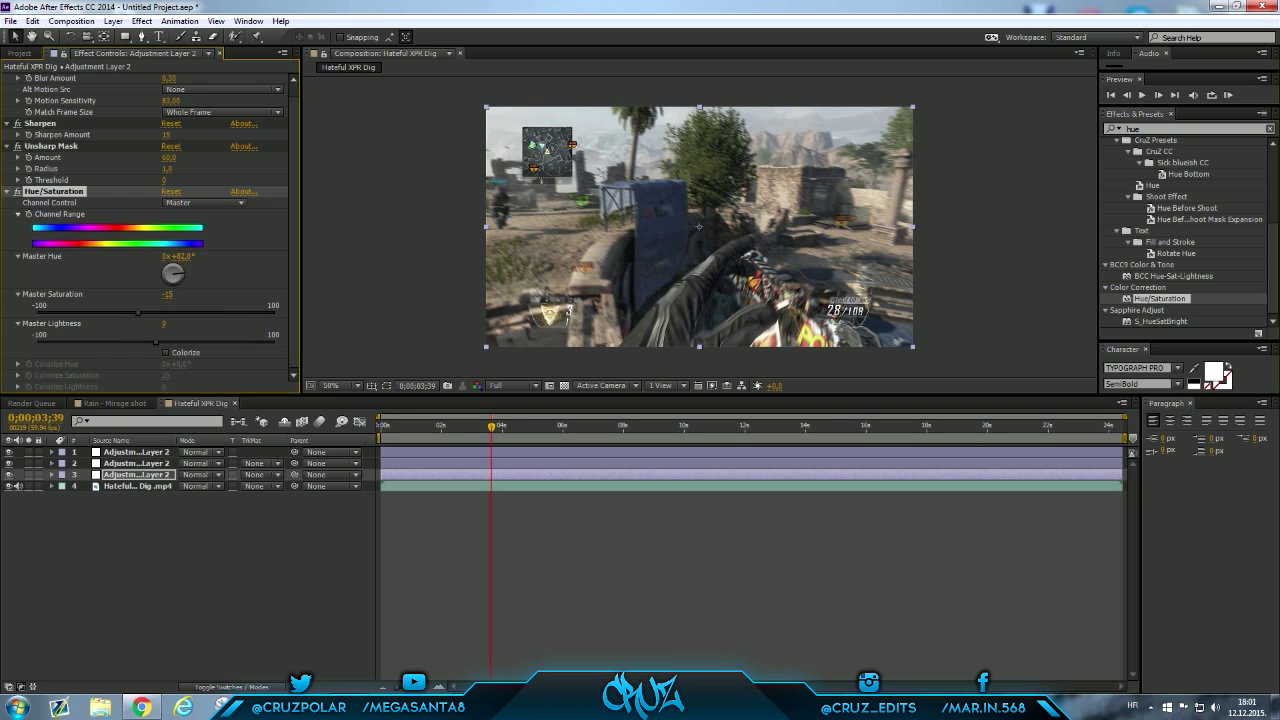
key(ctrl+z)
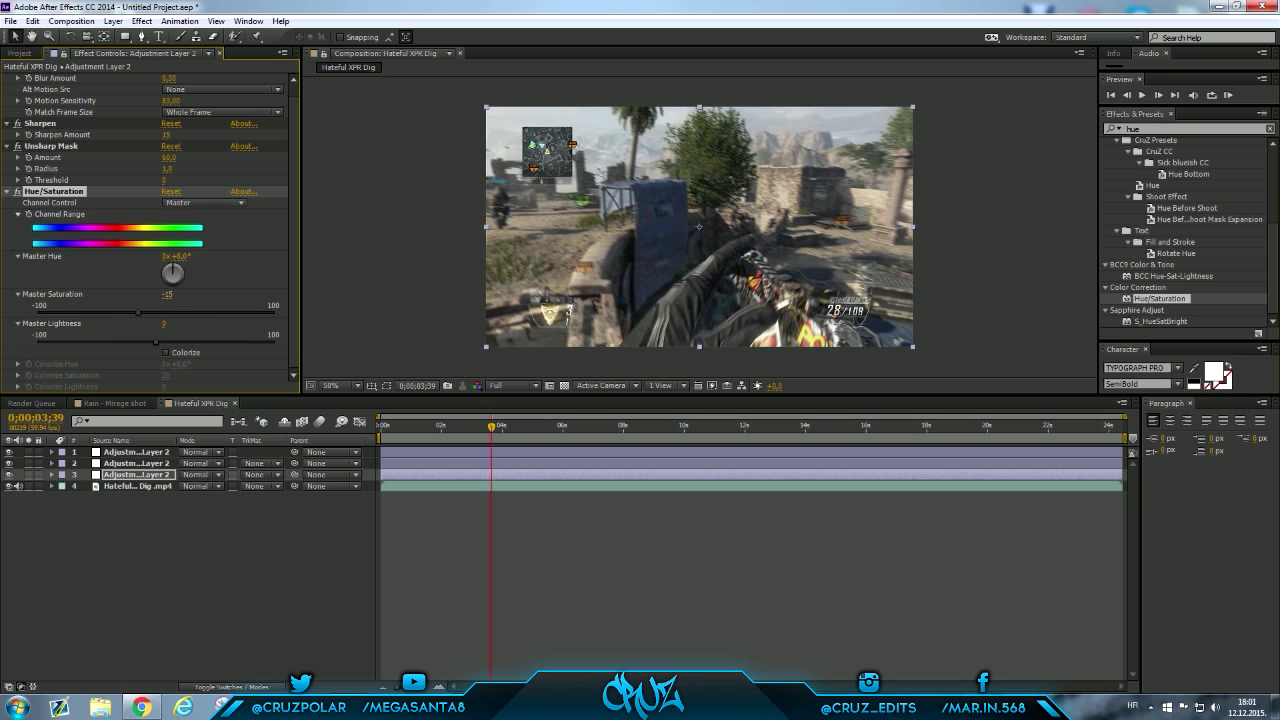
drag(138, 313, 37, 313)
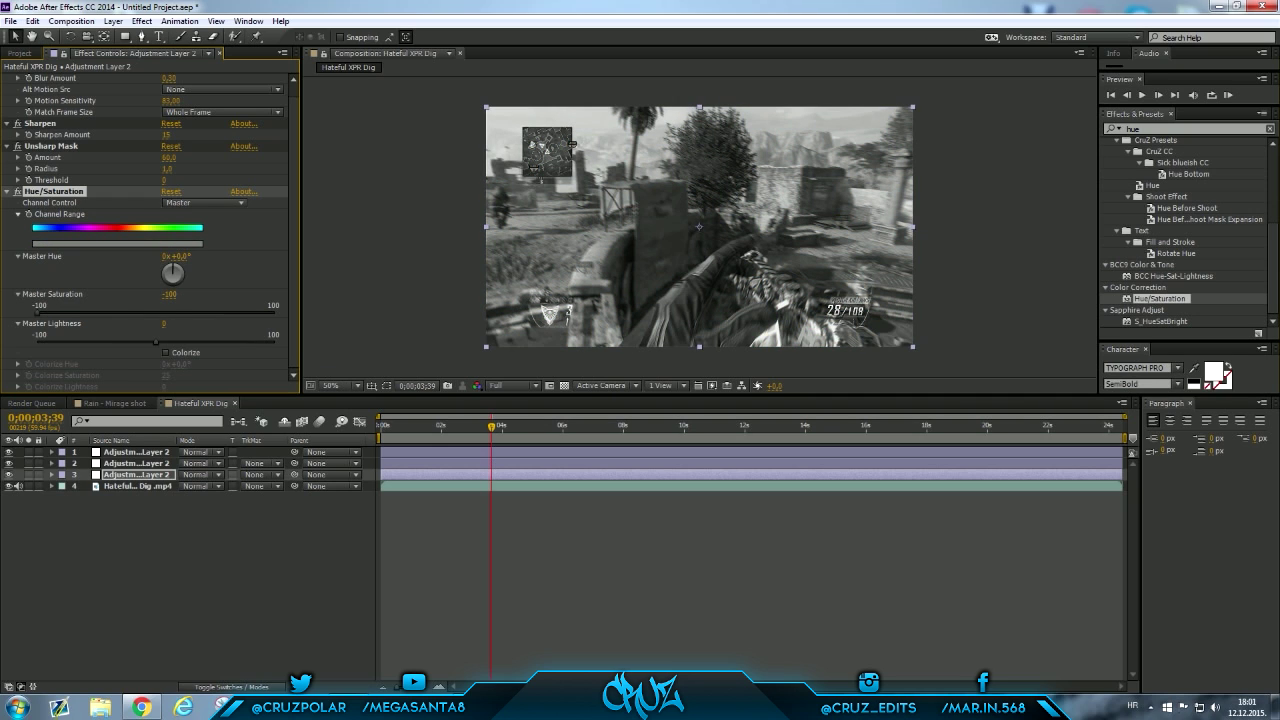
click(169, 295)
text(0)
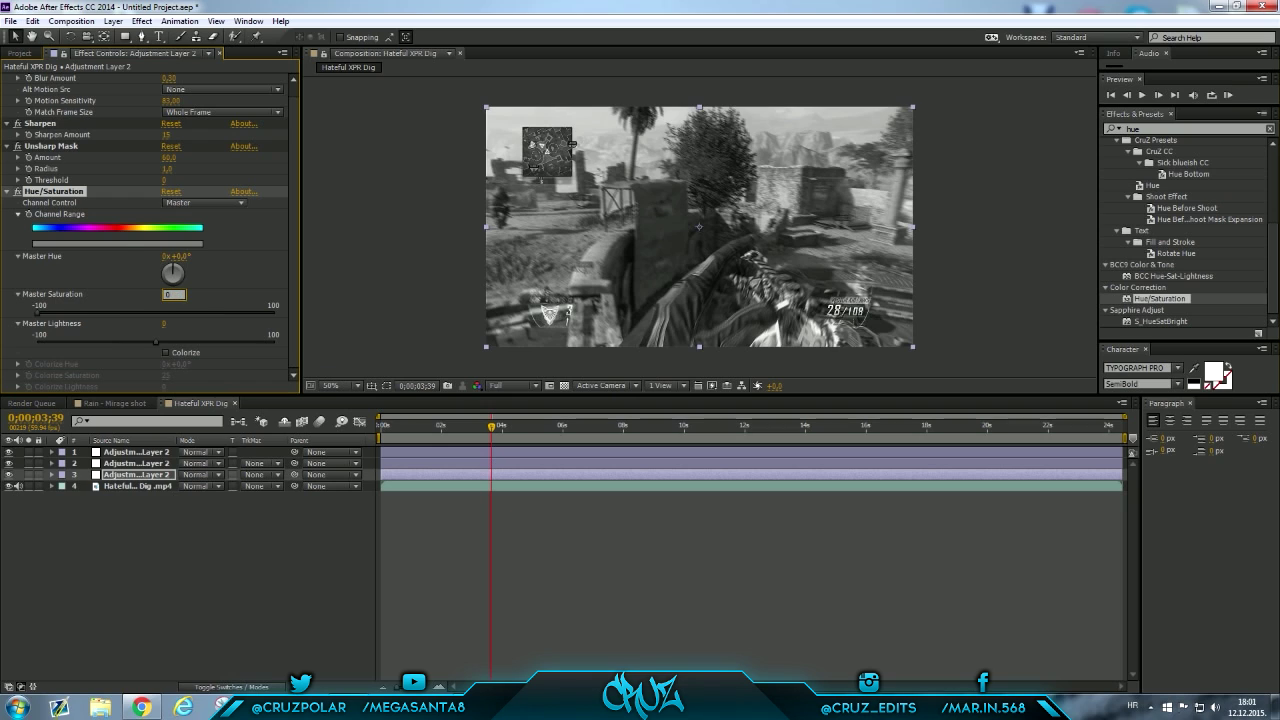
key(Return)
Set the Master Saturation to -10 and compare the enlarged preview with Hue/Saturation off and on
click(165, 295)
text(-)
key(Return)
scroll(699, 227, up, 1)
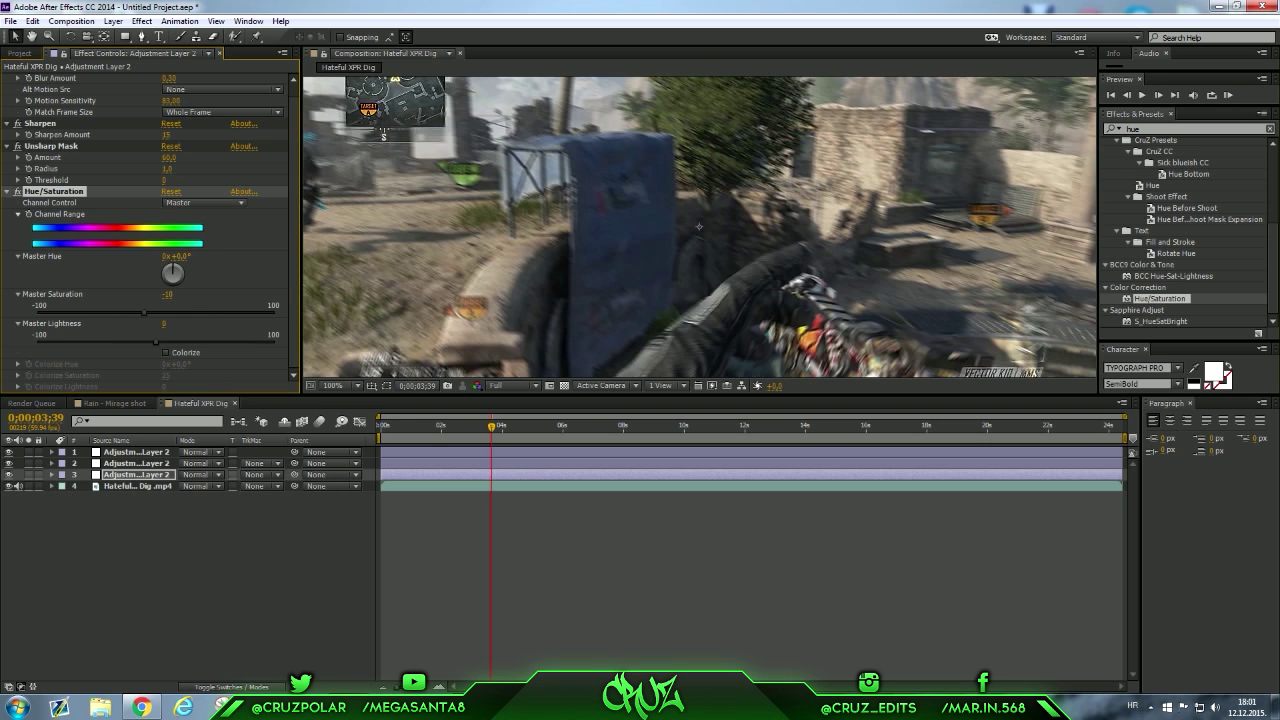
click(18, 191)
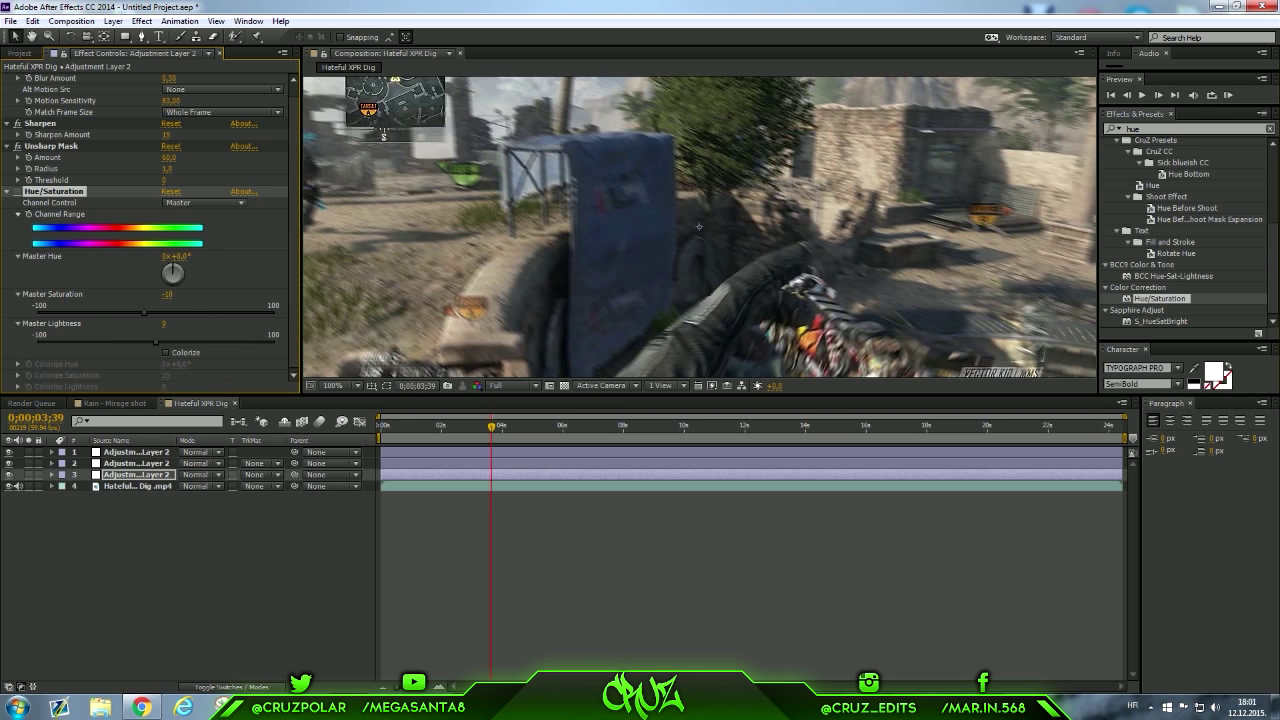
click(18, 191)
click(18, 191)
click(18, 191)
scroll(699, 227, down, 1)
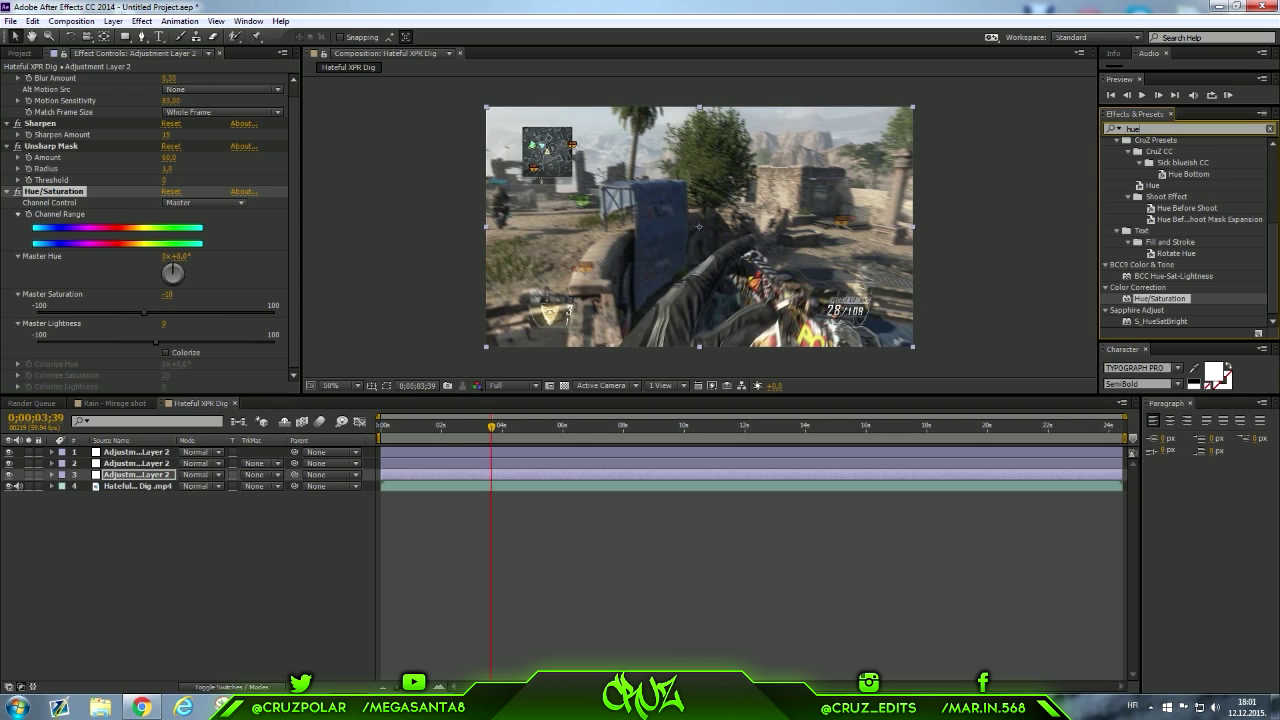
Find the Distort effect Transform with the search "tran" and apply it below Hue/Saturation on the lowest adjustment layer
click(1133, 129)
key(BackSpace)
text(tran)
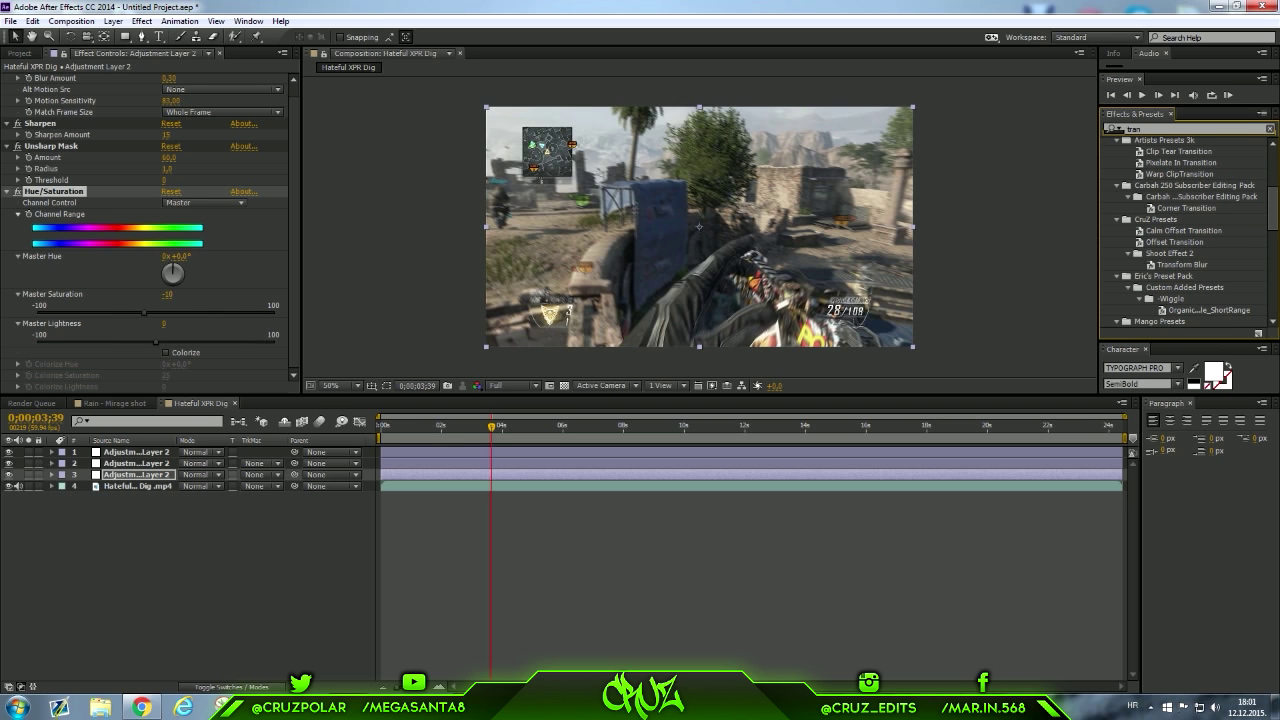
scroll(1185, 230, down, 10)
scroll(1158, 255, down, 1)
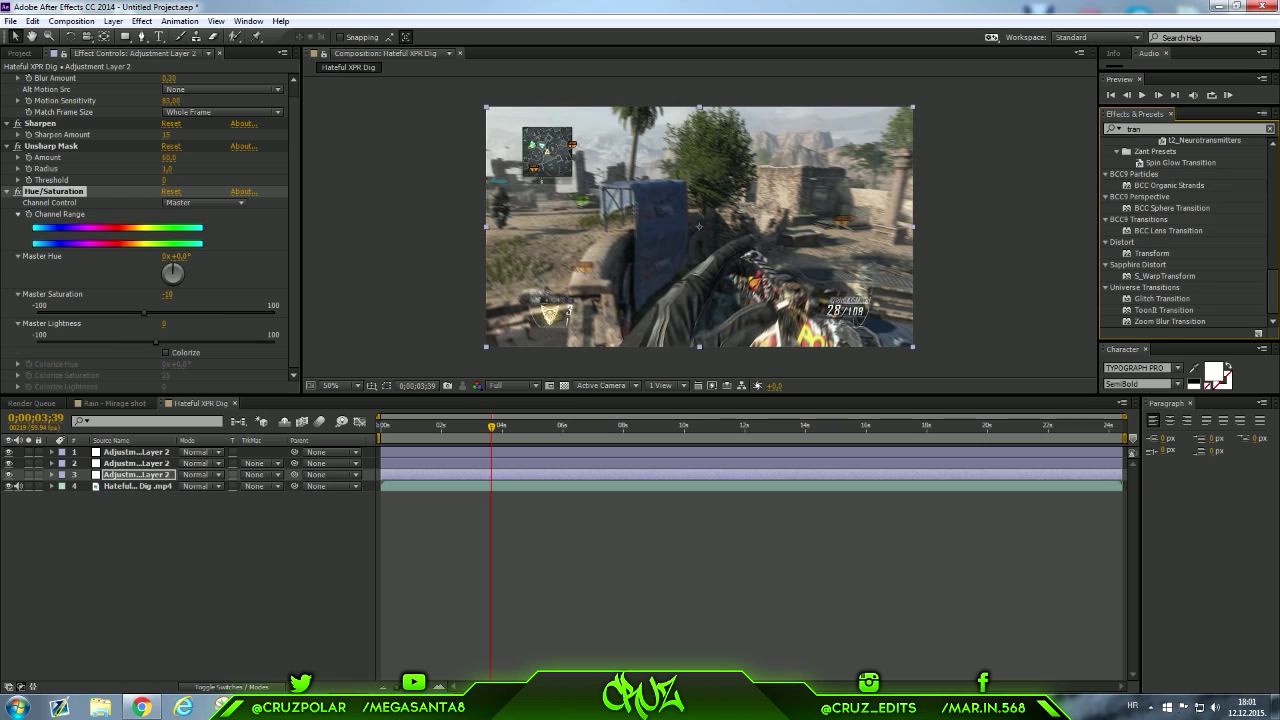
drag(1151, 254, 195, 381)
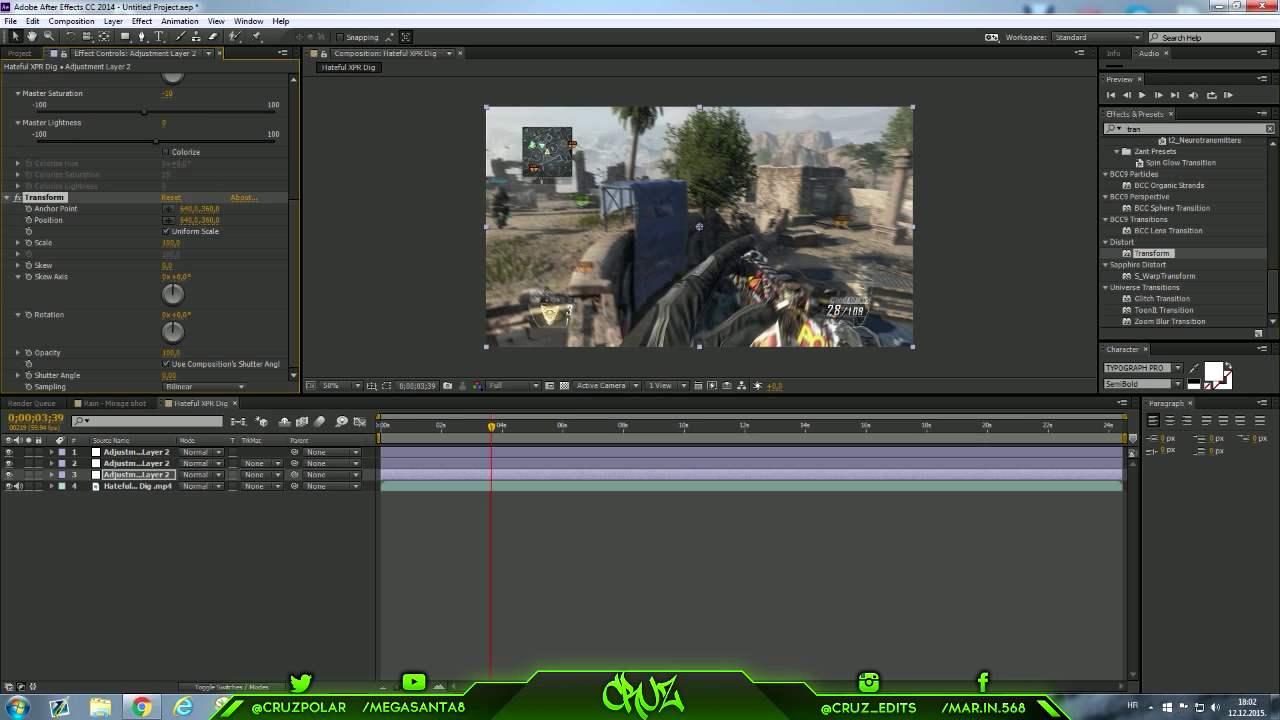
Set the Transform effect's Scale to 102 after trying 101
click(171, 242)
text(101)
key(Return)
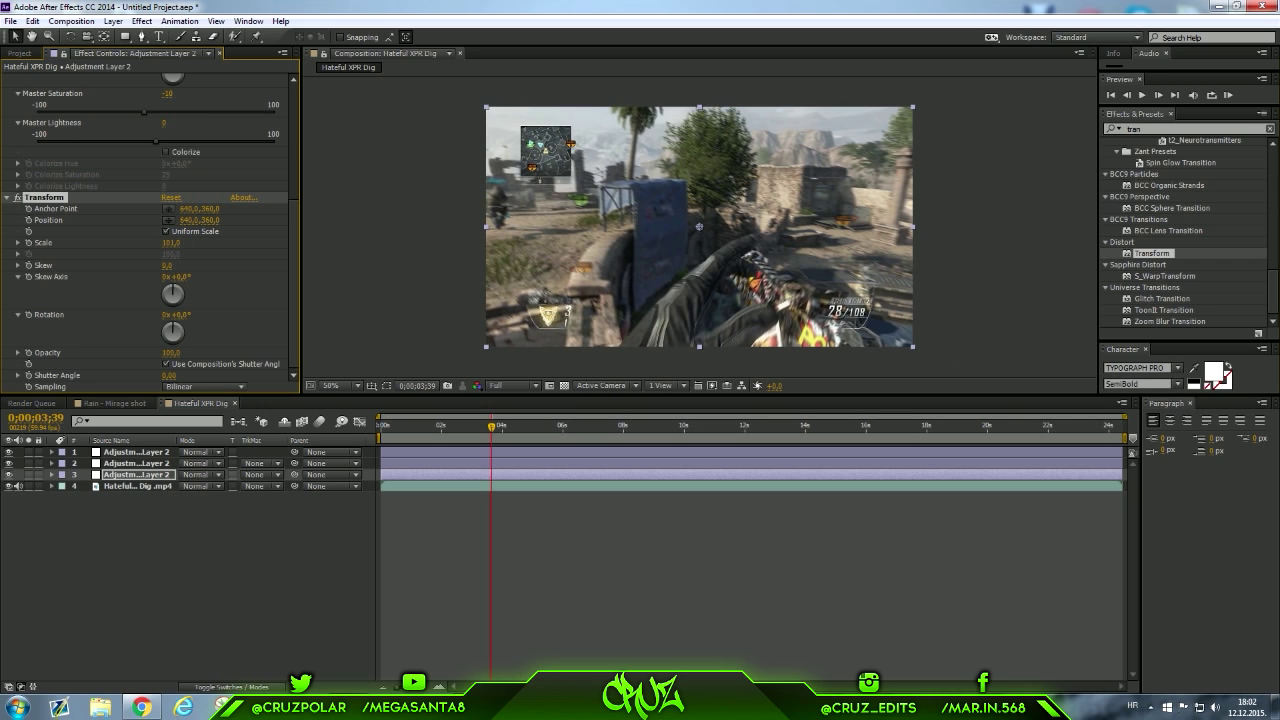
click(171, 242)
text(102)
click(226, 254)
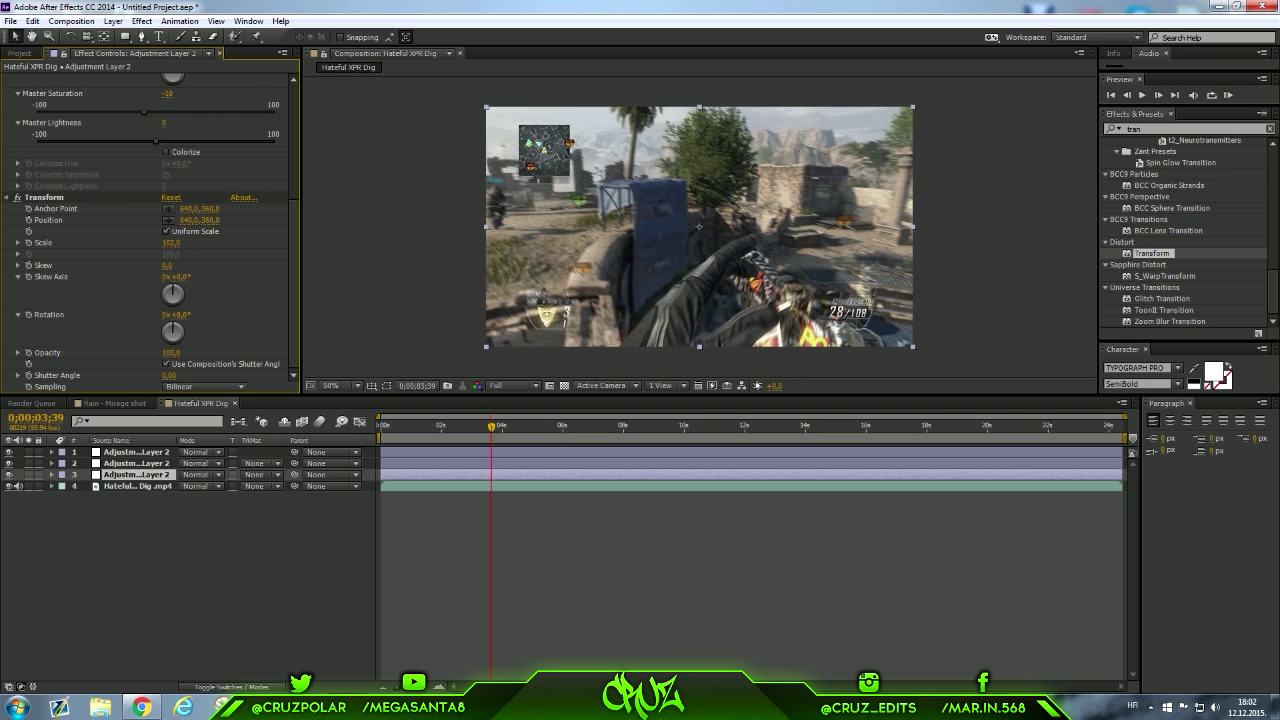
Collapse the settings of all effects on the lowest adjustment layer
scroll(150, 230, up, 5)
click(17, 203)
click(17, 158)
click(17, 135)
click(6, 79)
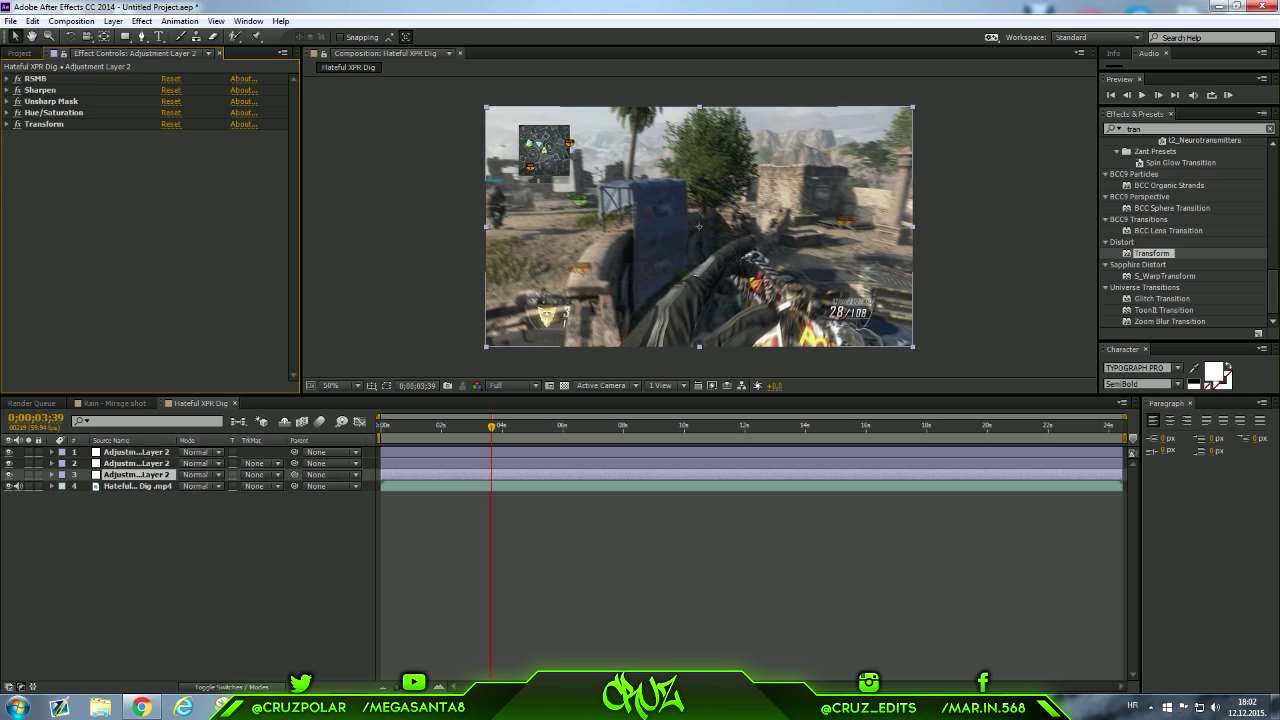
Find the Color Correction effect Curves with the search "curv" and apply it to the middle adjustment layer
click(137, 464)
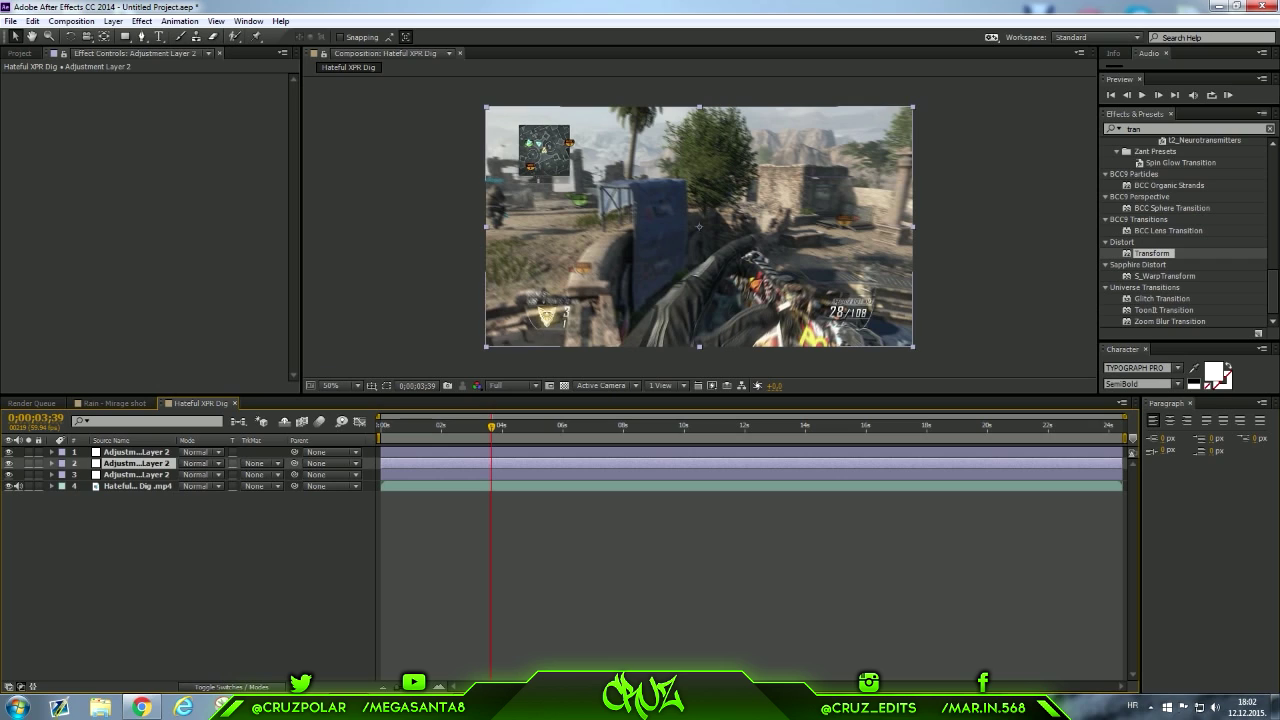
double_click(1135, 129)
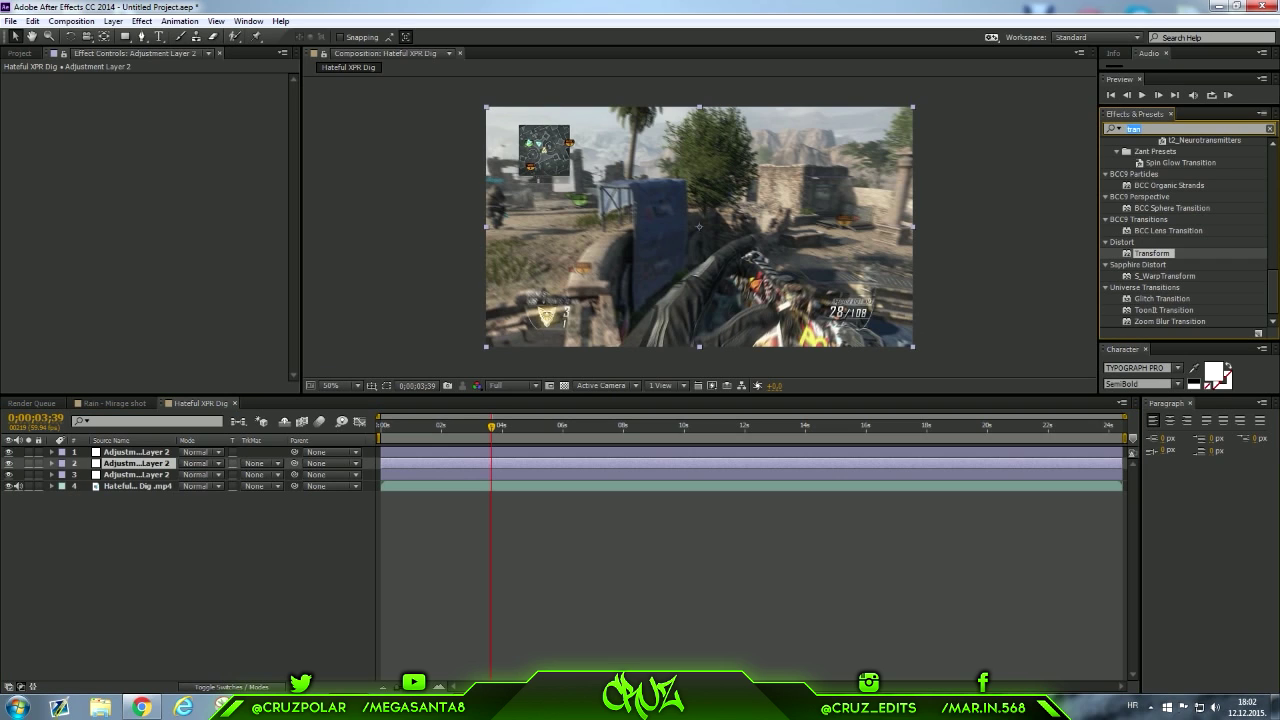
text(cr)
key(BackSpace)
text(urv)
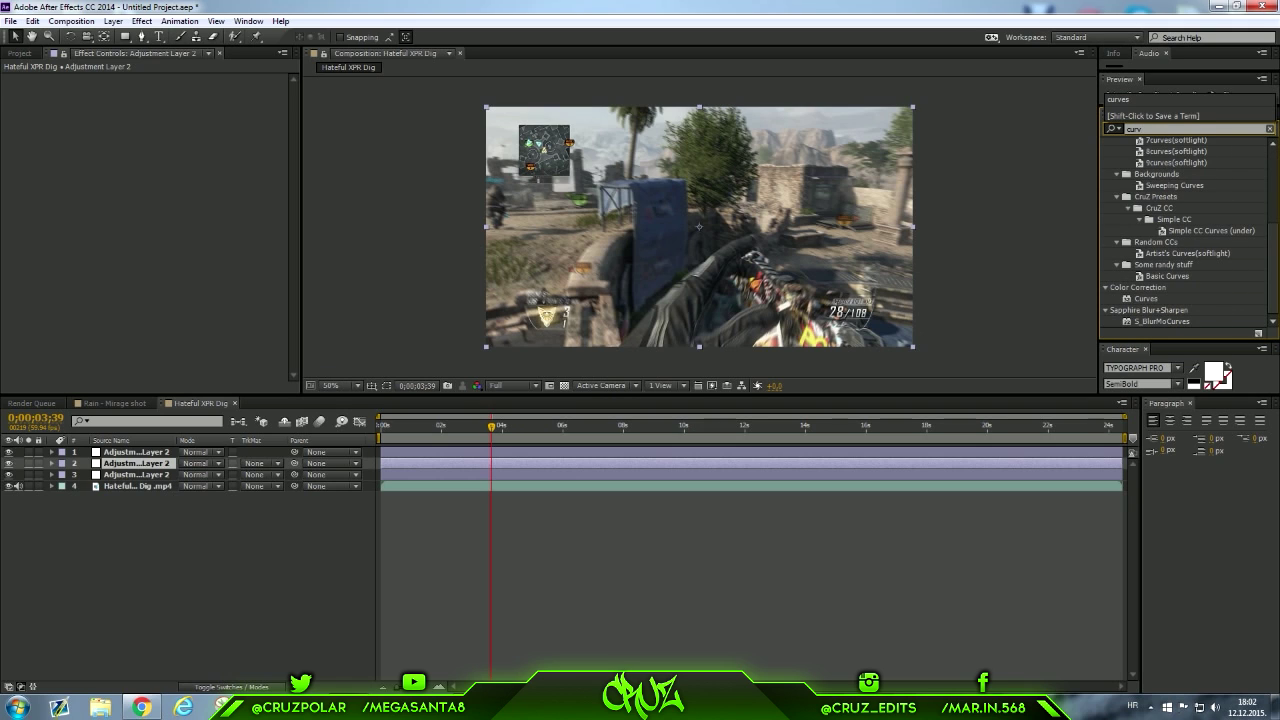
click(1143, 298)
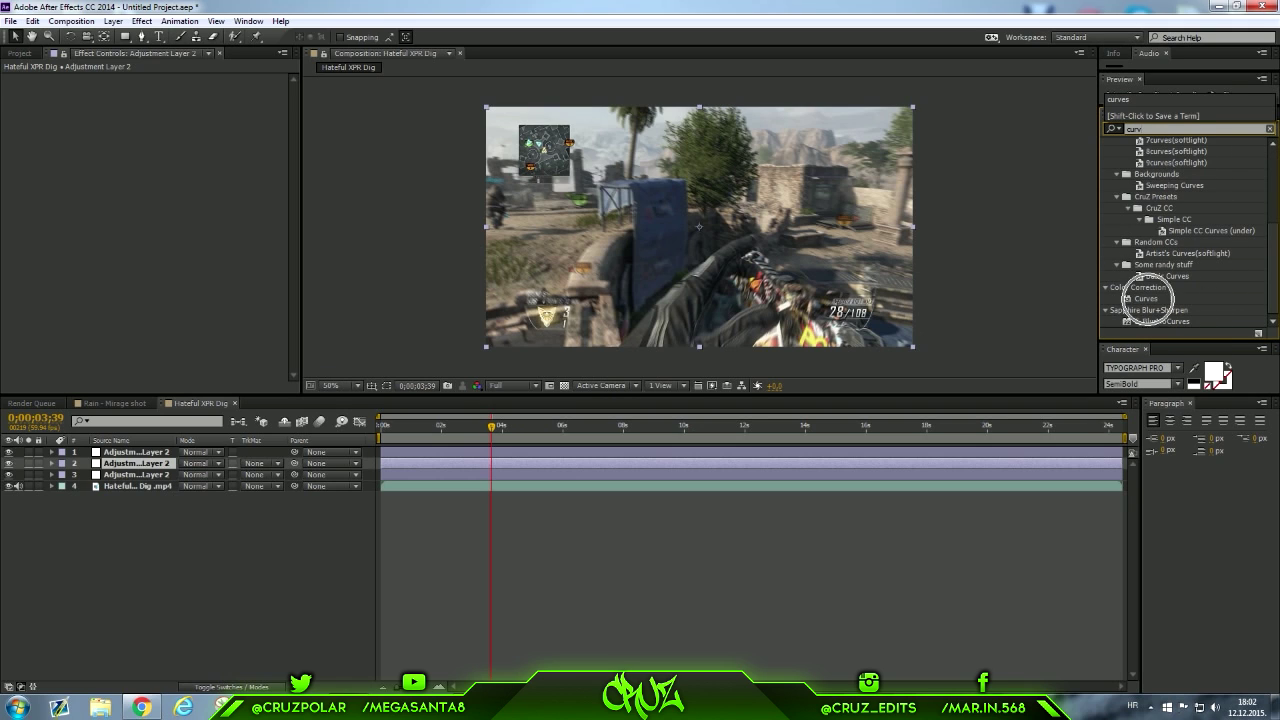
drag(1143, 298, 110, 463)
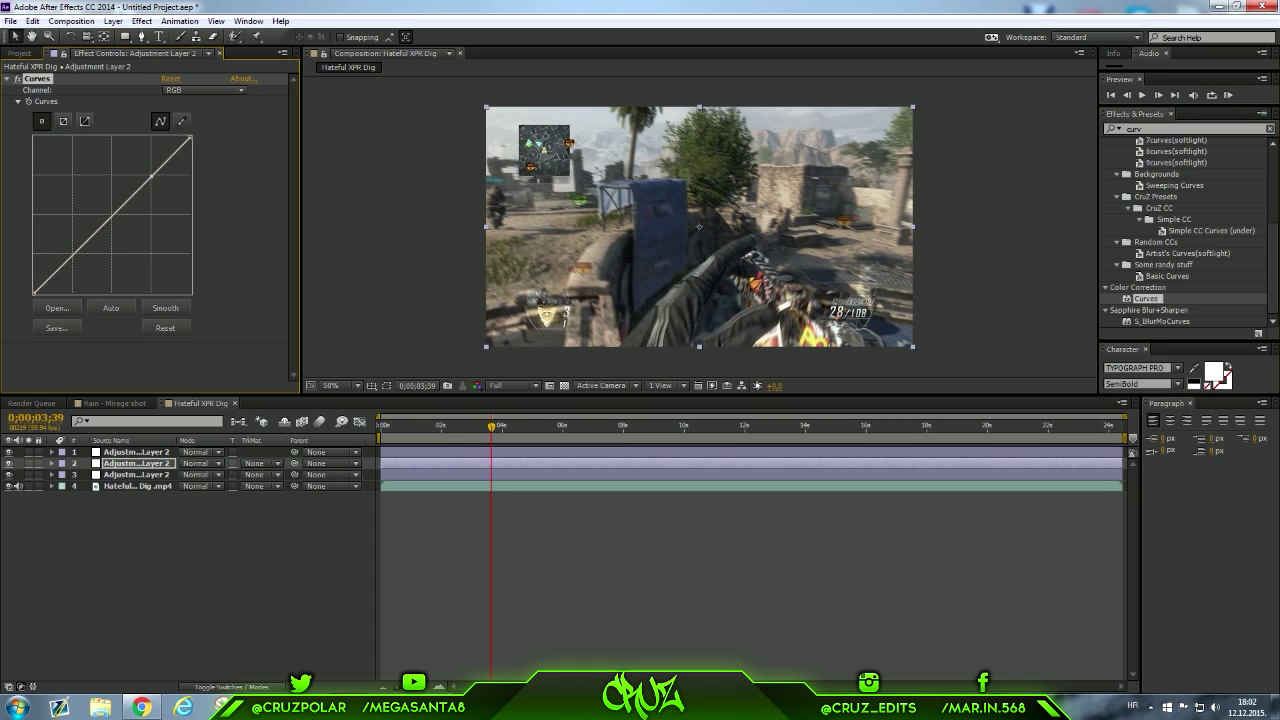
Shape a gentle S-curve in the Curves RGB channel, with raised highlights and lowered shadows, and a slighter one in the Red channel
drag(150, 177, 148, 174)
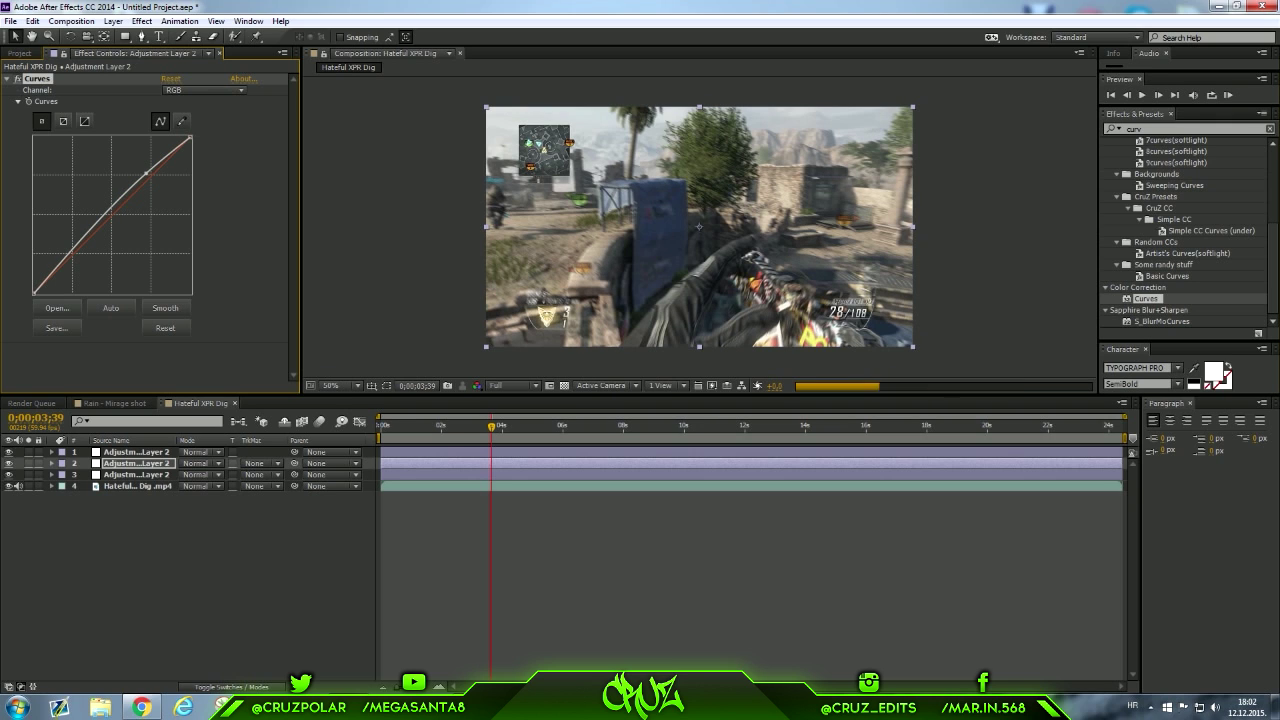
click(74, 253)
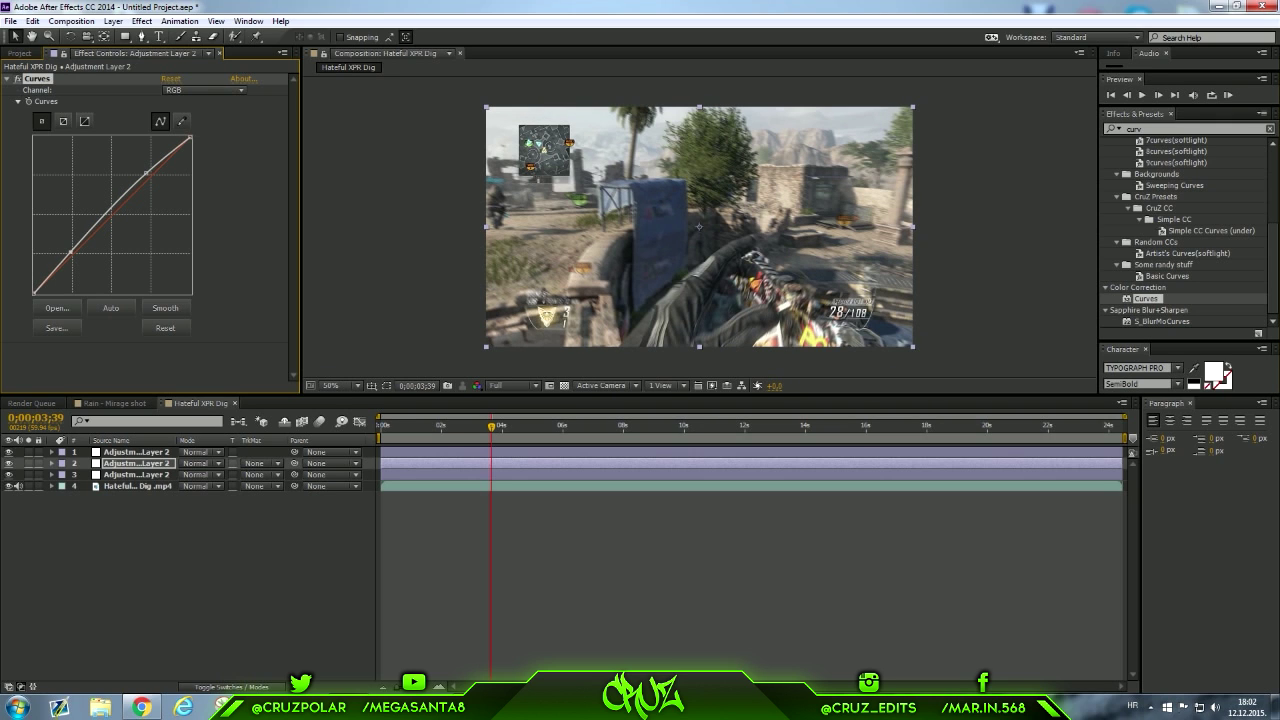
drag(74, 253, 74, 259)
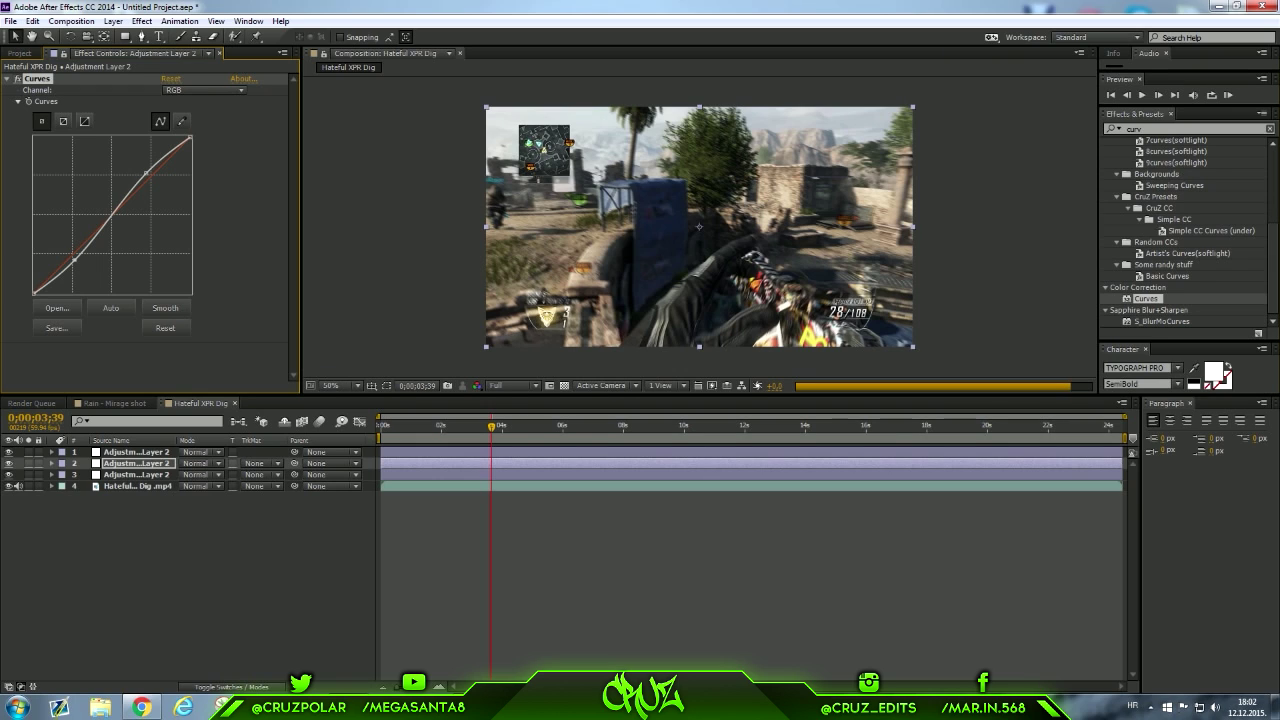
click(204, 90)
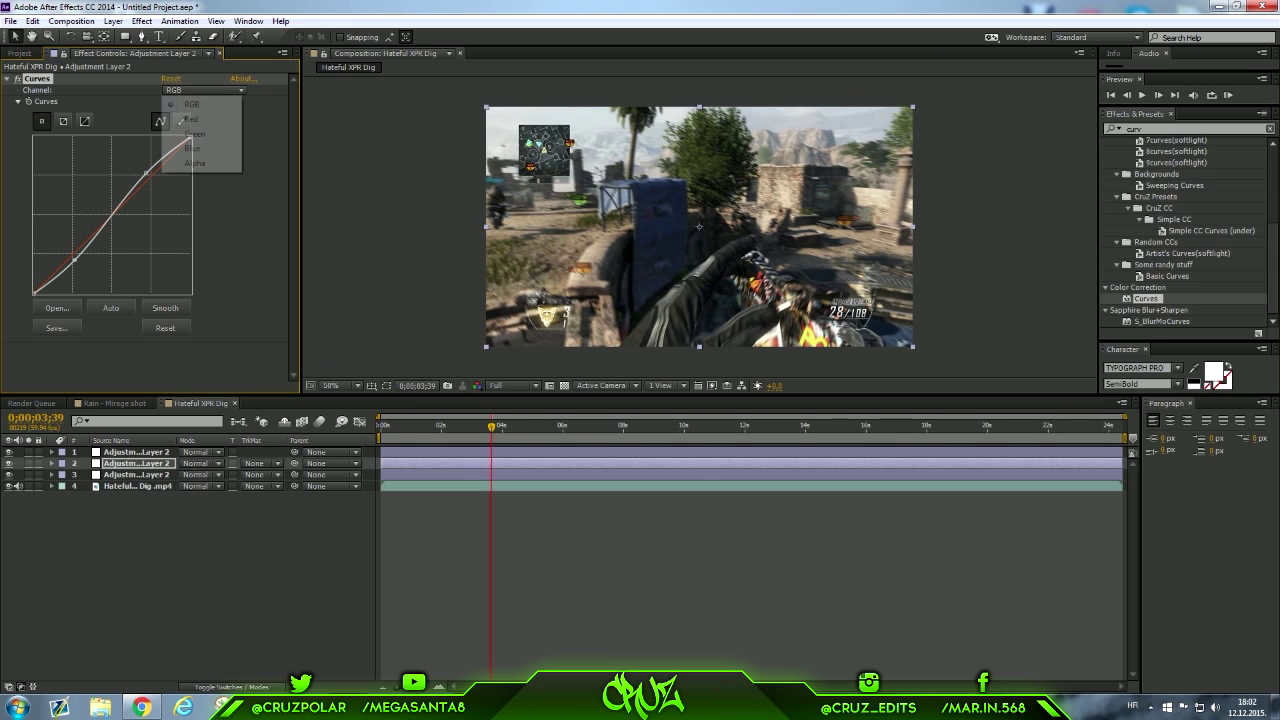
click(190, 119)
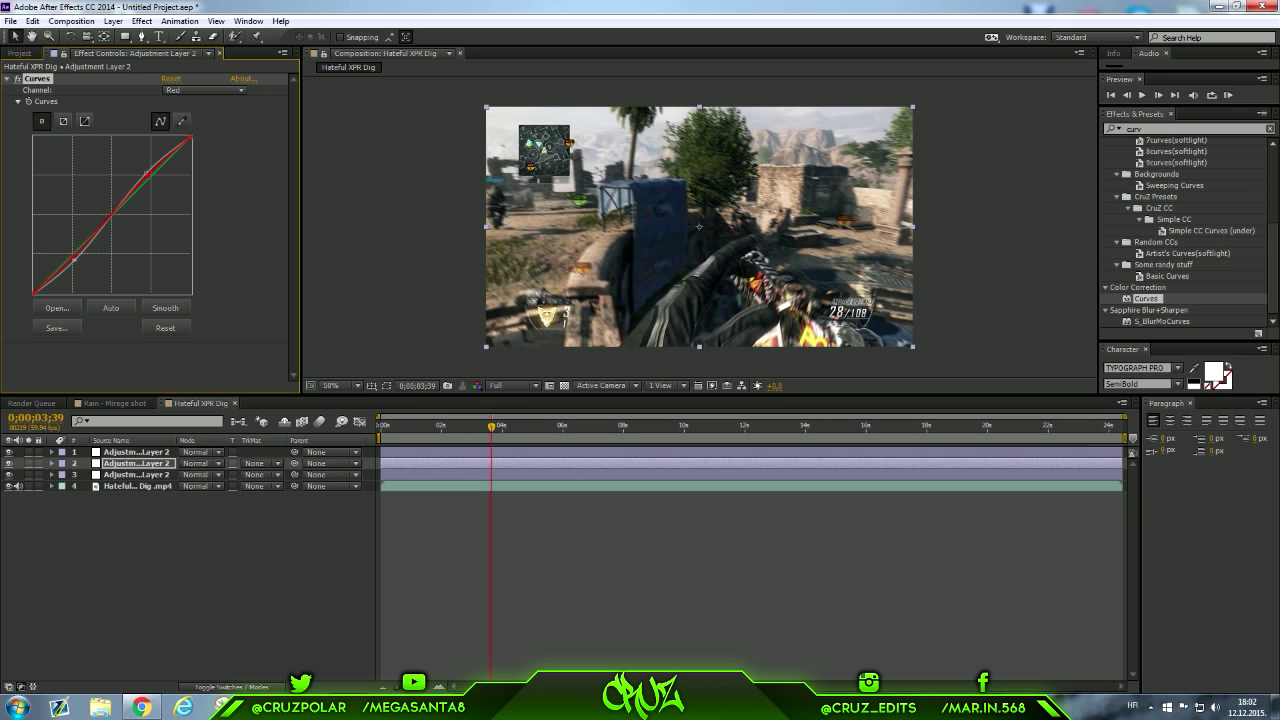
Adjust the shadow point of the Curves Blue channel, lifting it and bringing it back close to the diagonal
click(204, 90)
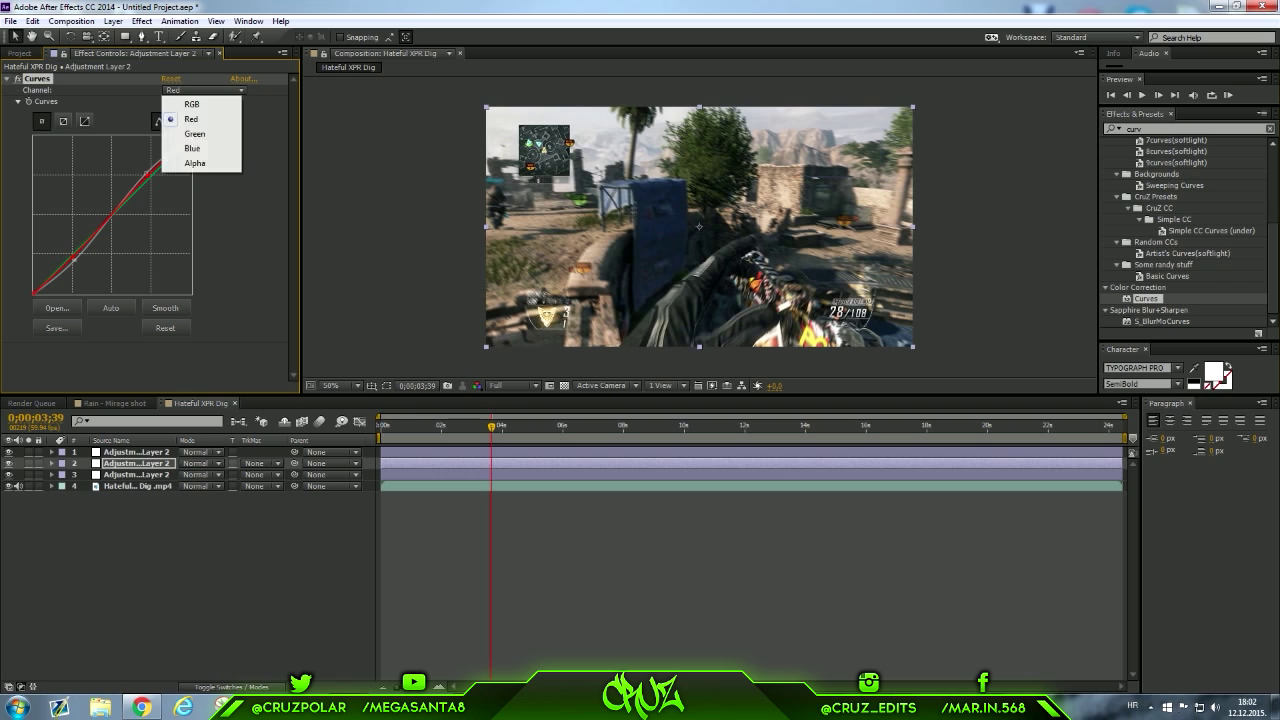
click(192, 148)
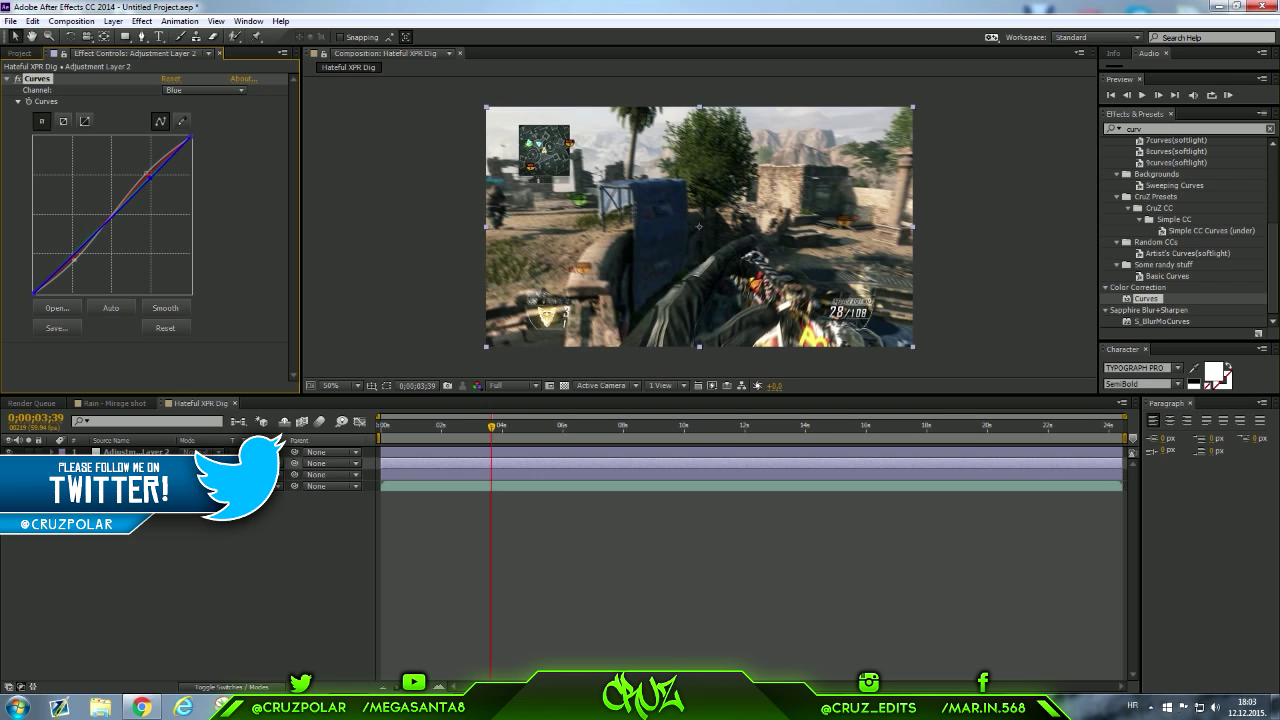
drag(72, 256, 66, 260)
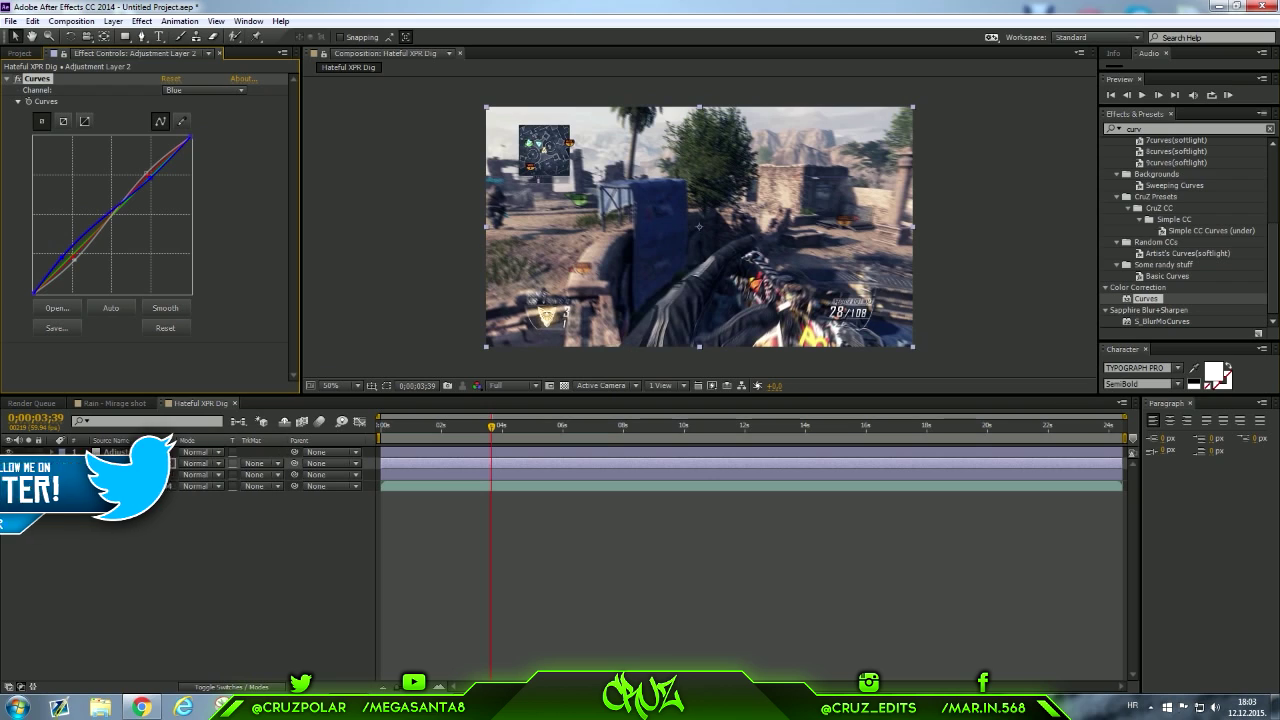
drag(63, 257, 72, 254)
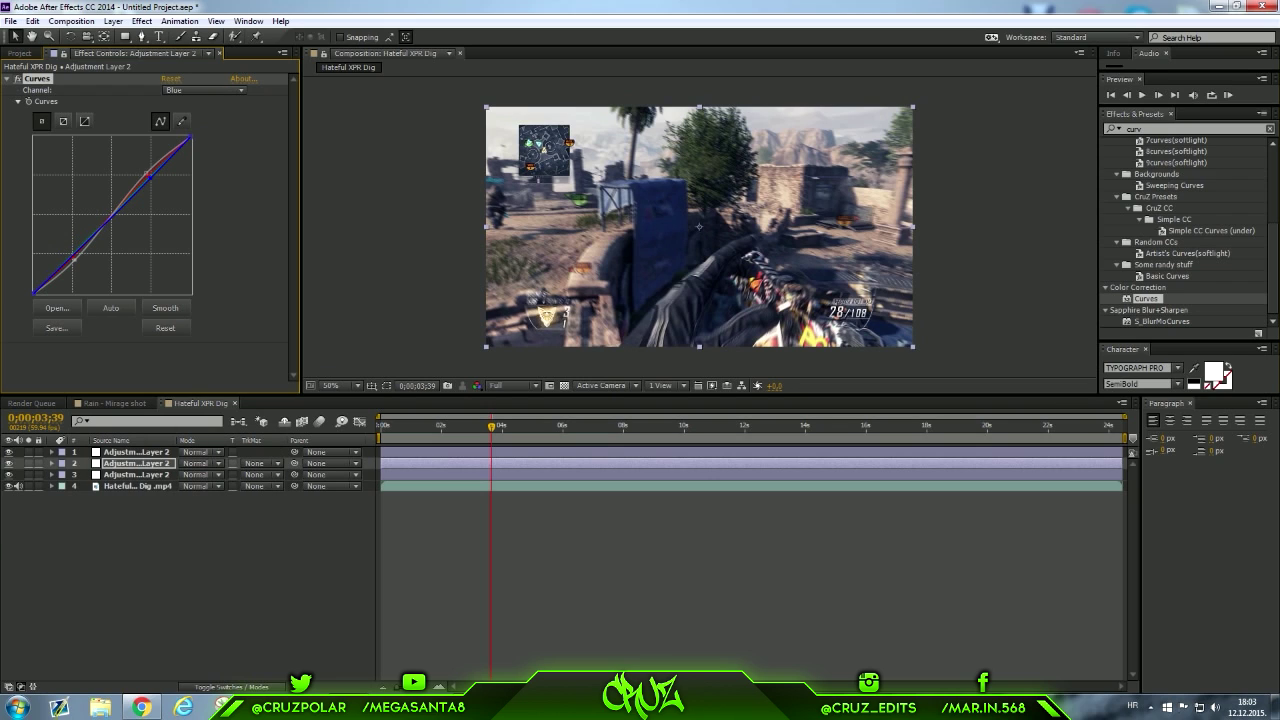
Lift the shadows slightly in the Curves Blue channel and look through the effects of the other adjustment layers
click(67, 260)
click(137, 452)
click(137, 475)
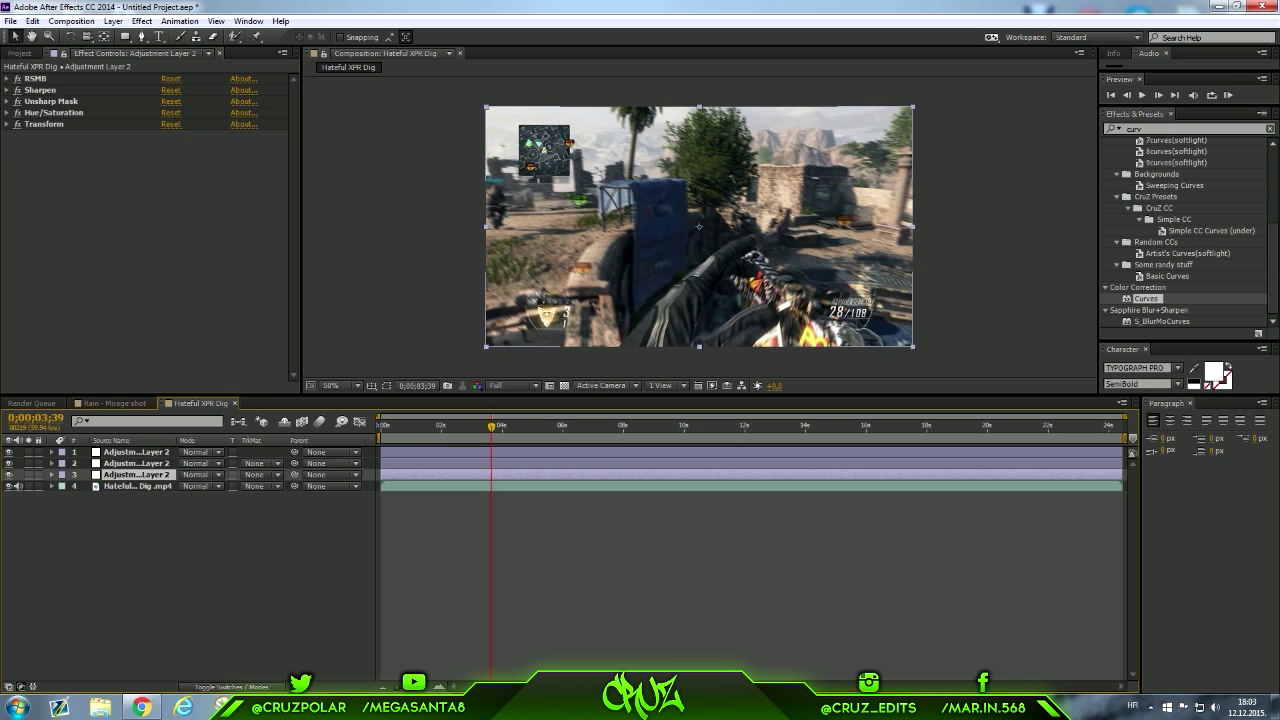
click(136, 463)
Try to shift the highlight and shadow points of the Curves Green channel on the middle adjustment layer, and undo these changes
click(203, 90)
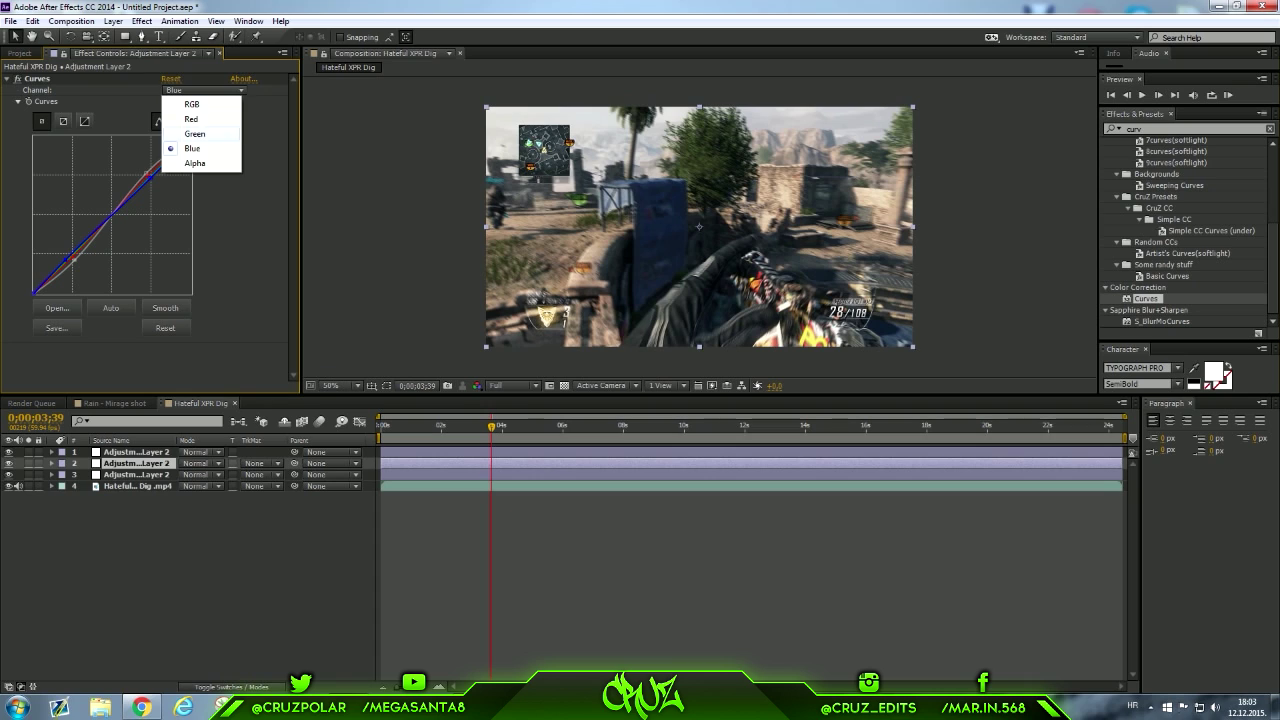
click(195, 133)
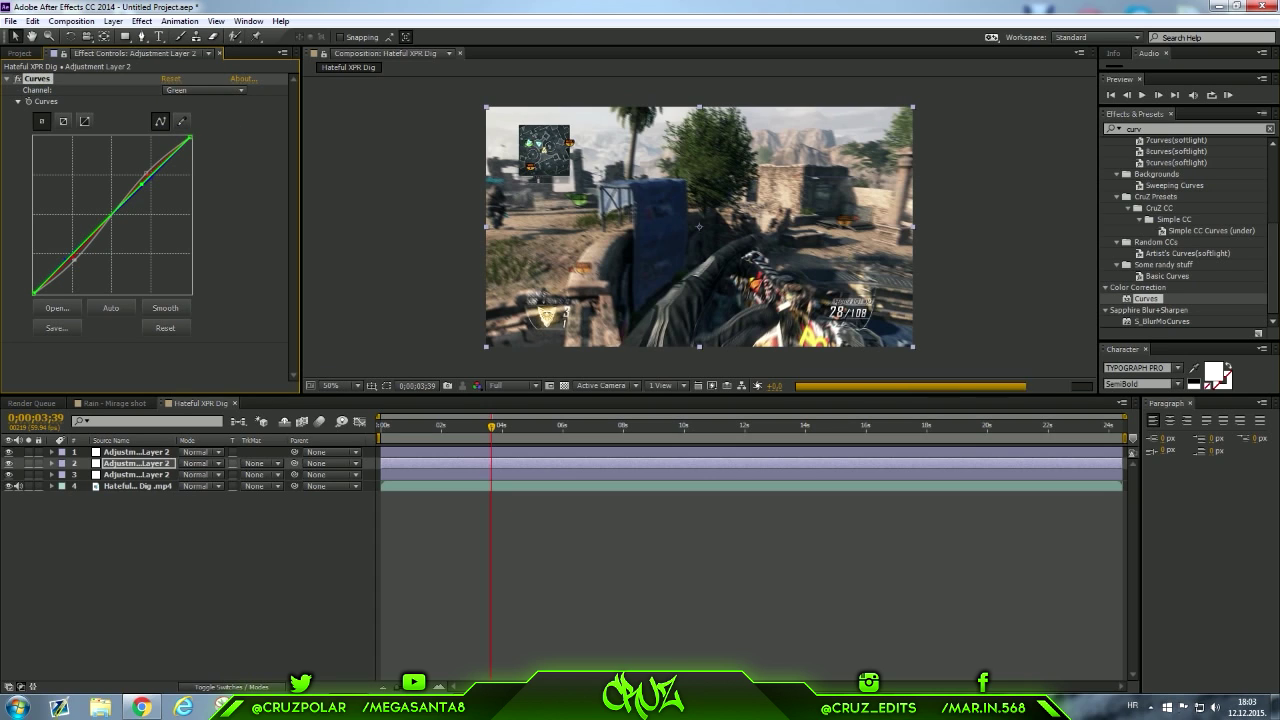
drag(141, 184, 149, 186)
drag(72, 254, 74, 260)
key(ctrl+z)
key(ctrl+z)
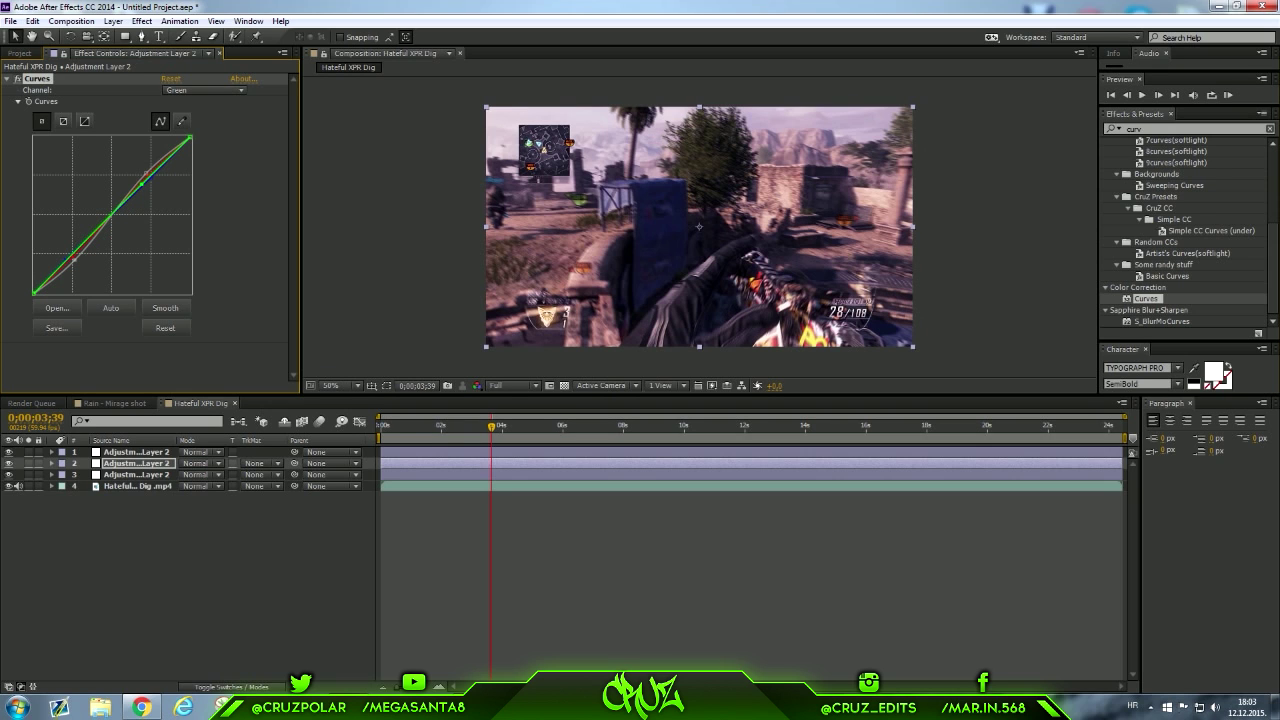
key(ctrl+z)
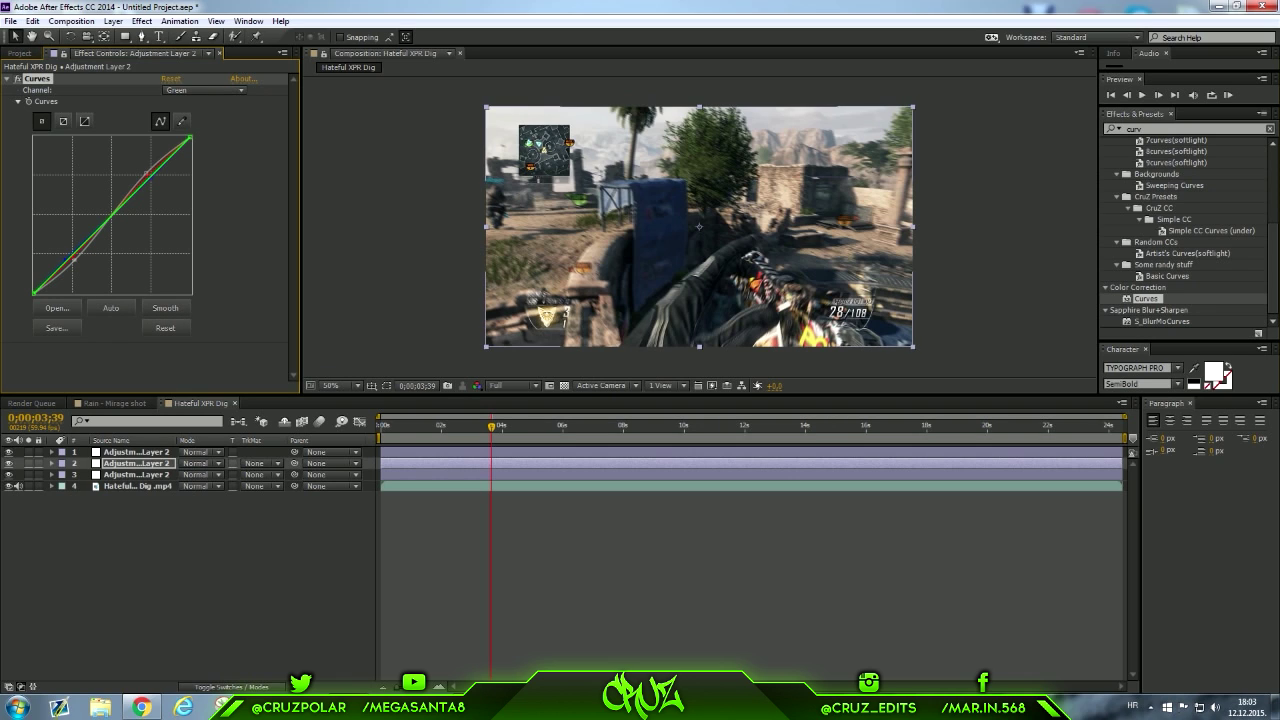
Find Magic Bullet Looks with the search "looks" and apply it to the uppermost adjustment layer
click(137, 452)
drag(1146, 129, 1122, 129)
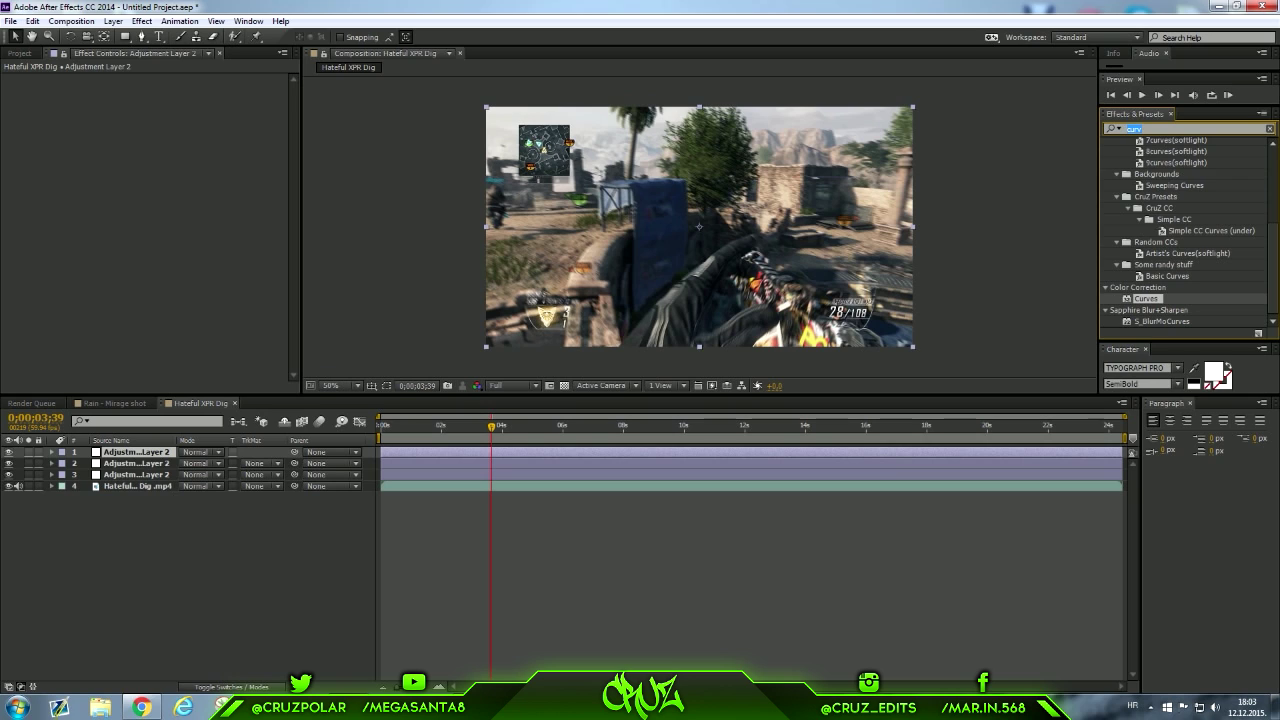
text(looks)
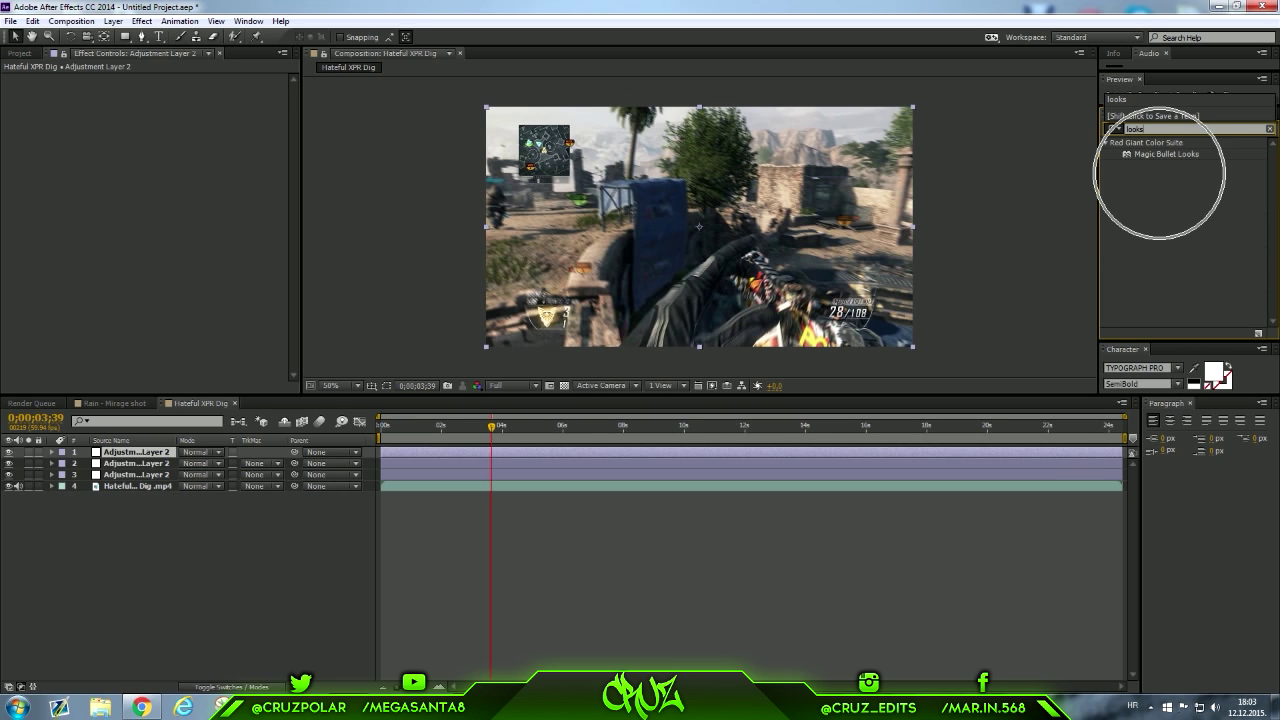
drag(1161, 154, 560, 452)
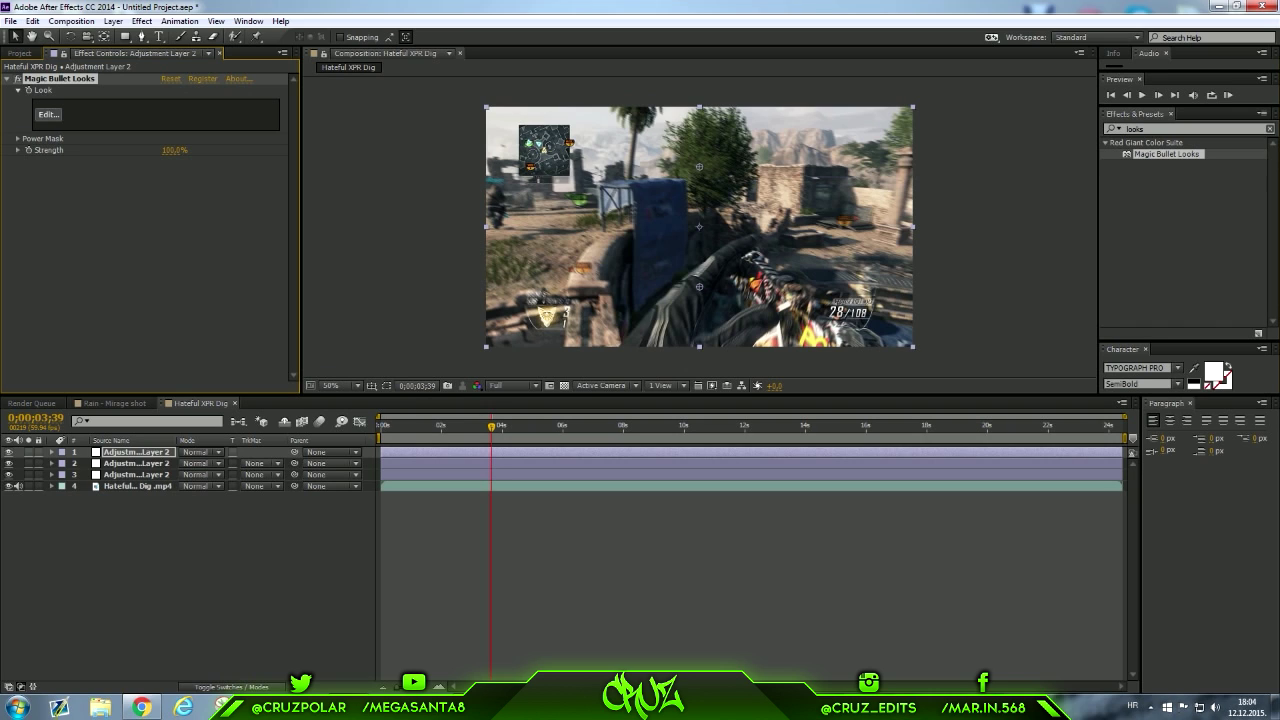
Set the Magic Bullet Looks Strength to 50% and open the look for editing
click(175, 150)
text(5)
key(Return)
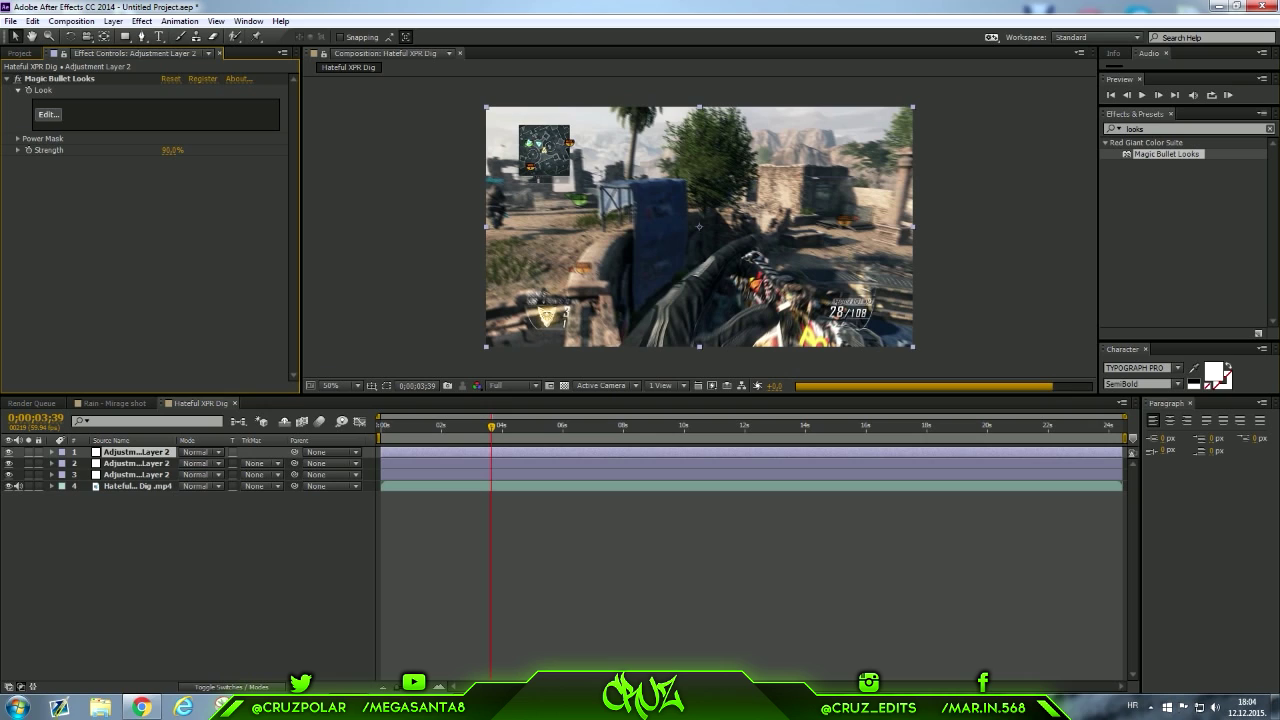
click(48, 115)
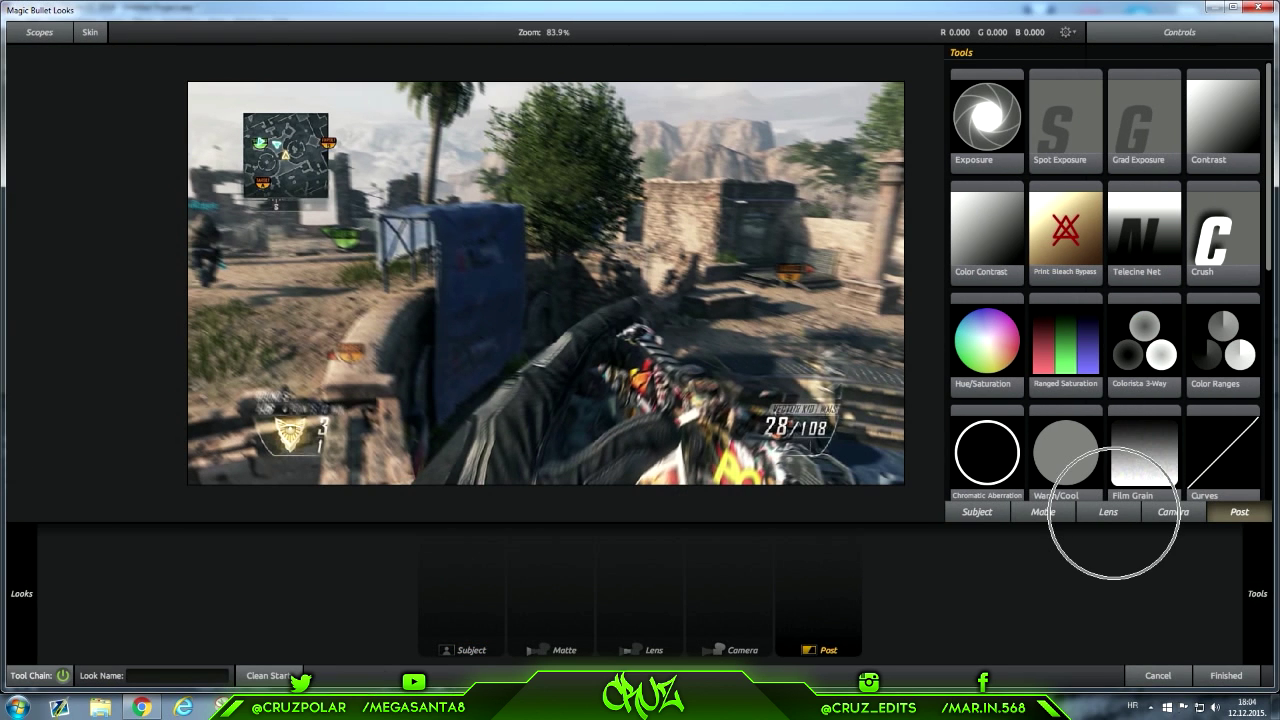
Add a Lightflex tool to the Matte stage, set its Boost to -6.00 and shift its color from orange to green
click(1043, 511)
drag(1222, 235, 550, 580)
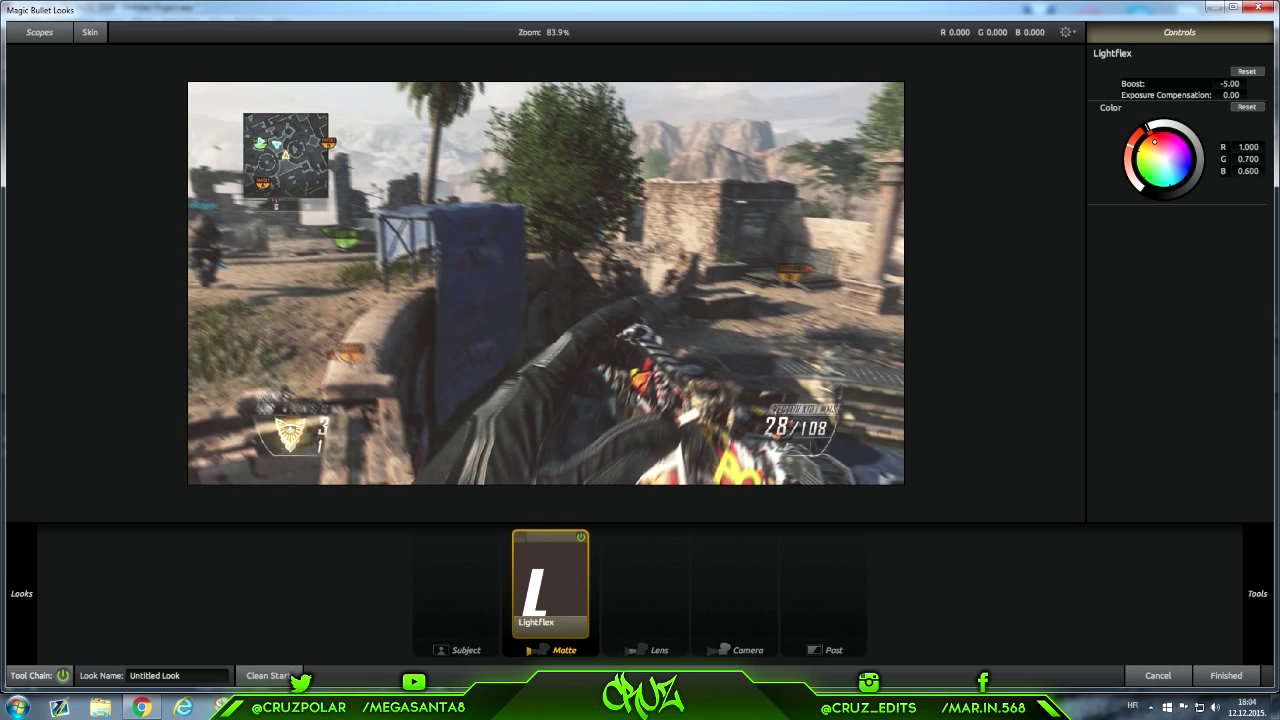
double_click(1230, 84)
text(-6)
key(Return)
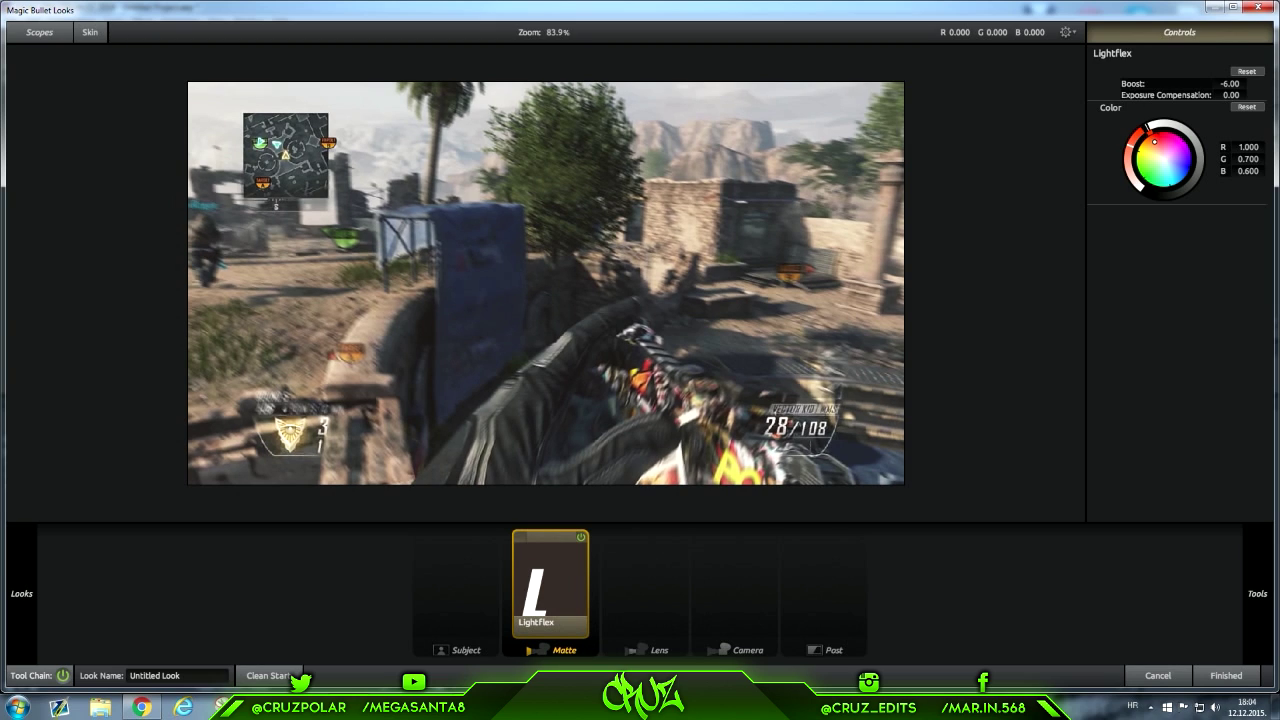
drag(1155, 142, 1158, 176)
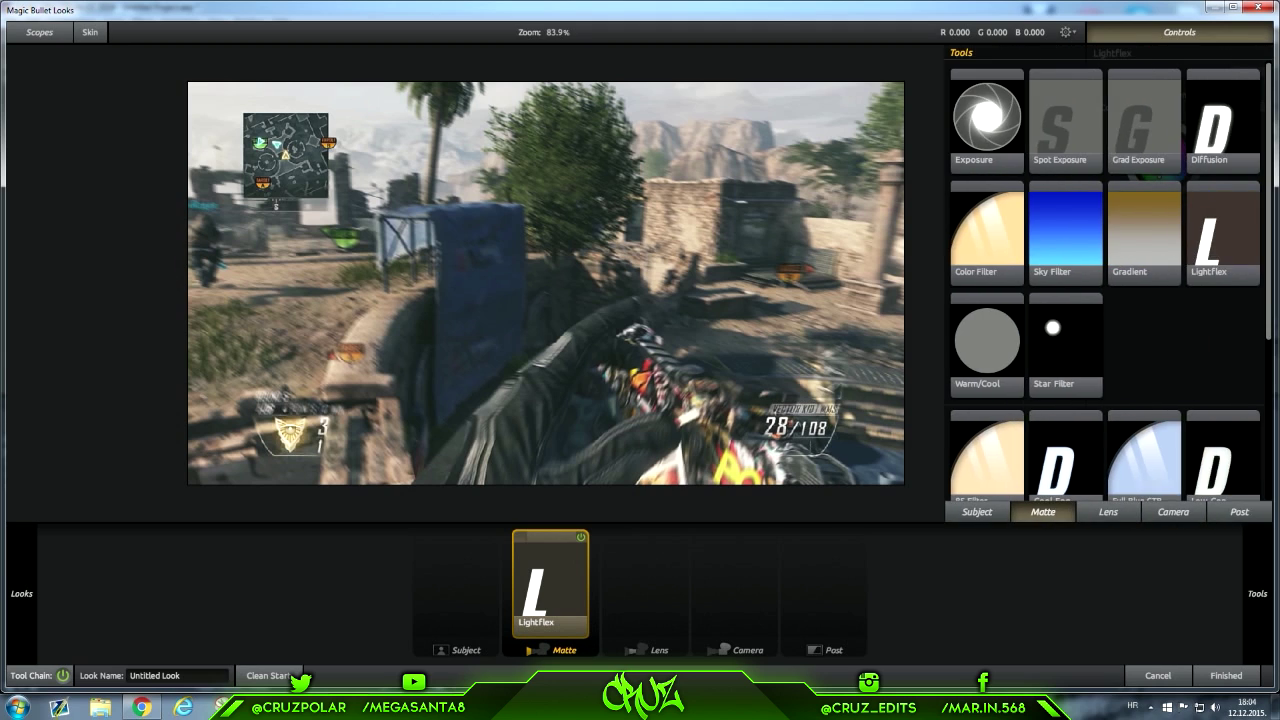
Look through the Matte and Subject tools and add a Haze/Flare tool to the Lens stage
mouse_move(1257, 594)
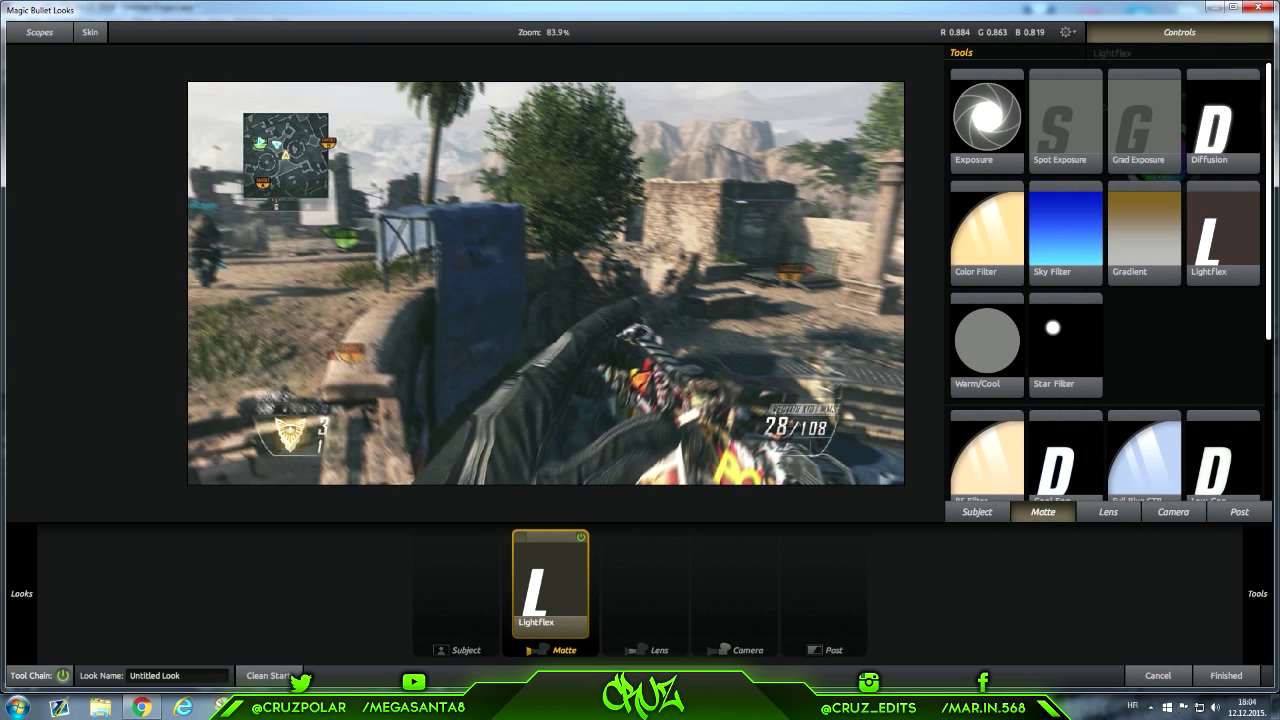
scroll(1105, 281, down, 5)
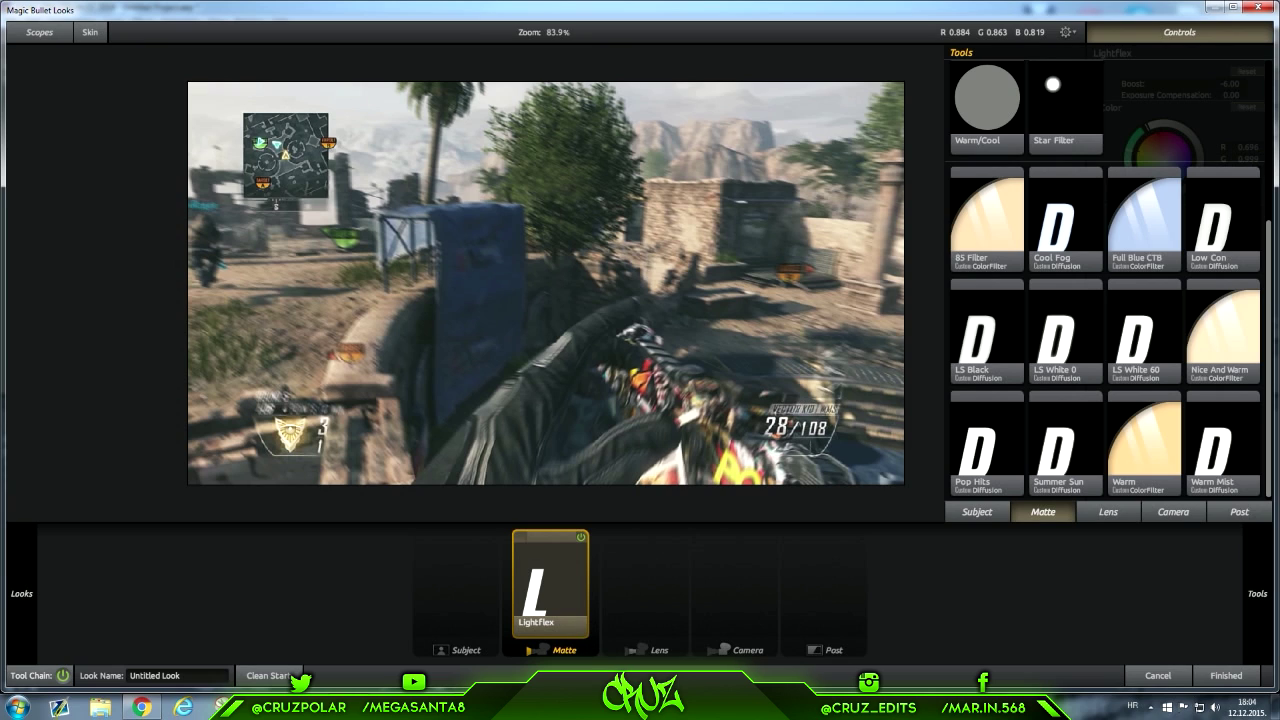
scroll(1105, 281, up, 3)
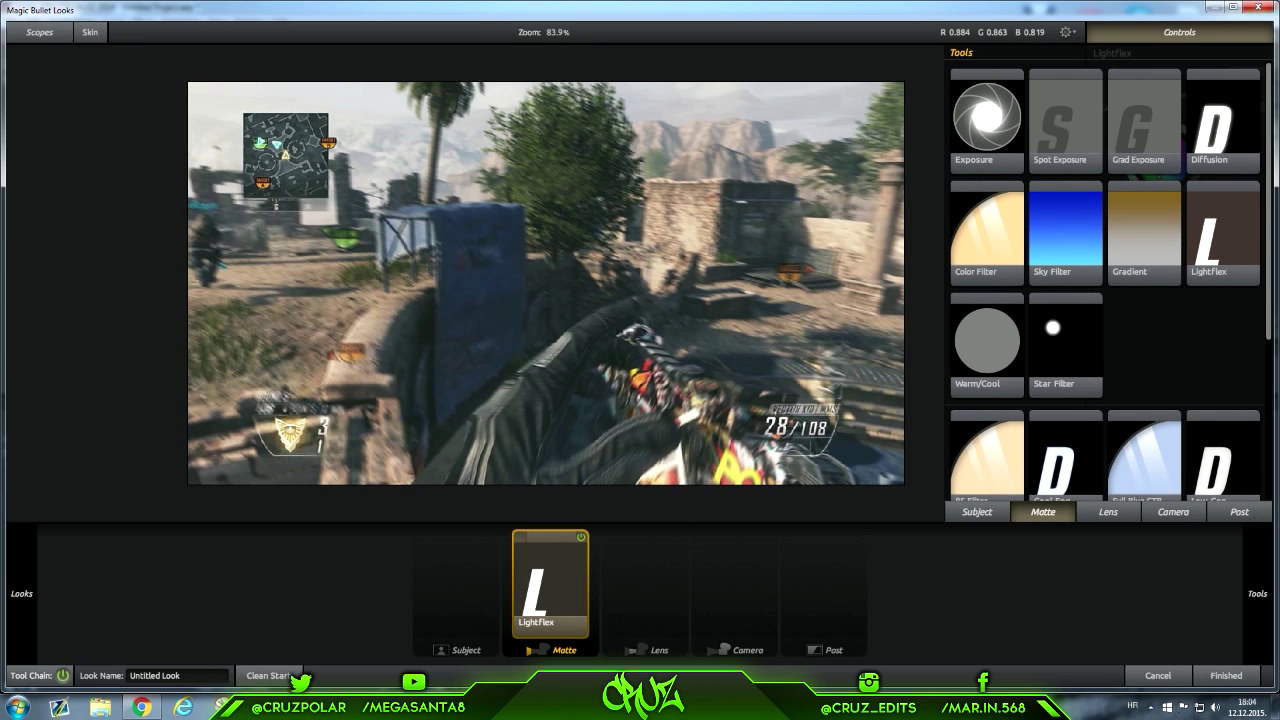
click(977, 512)
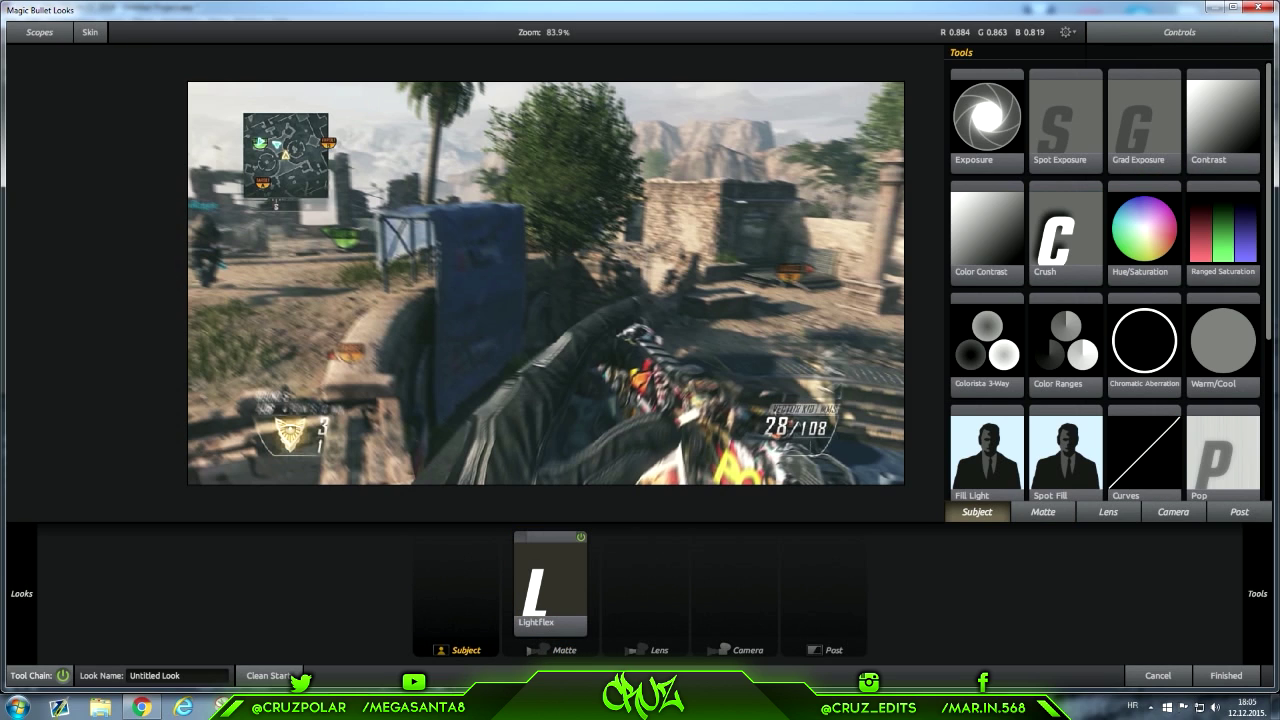
scroll(1105, 281, down, 3)
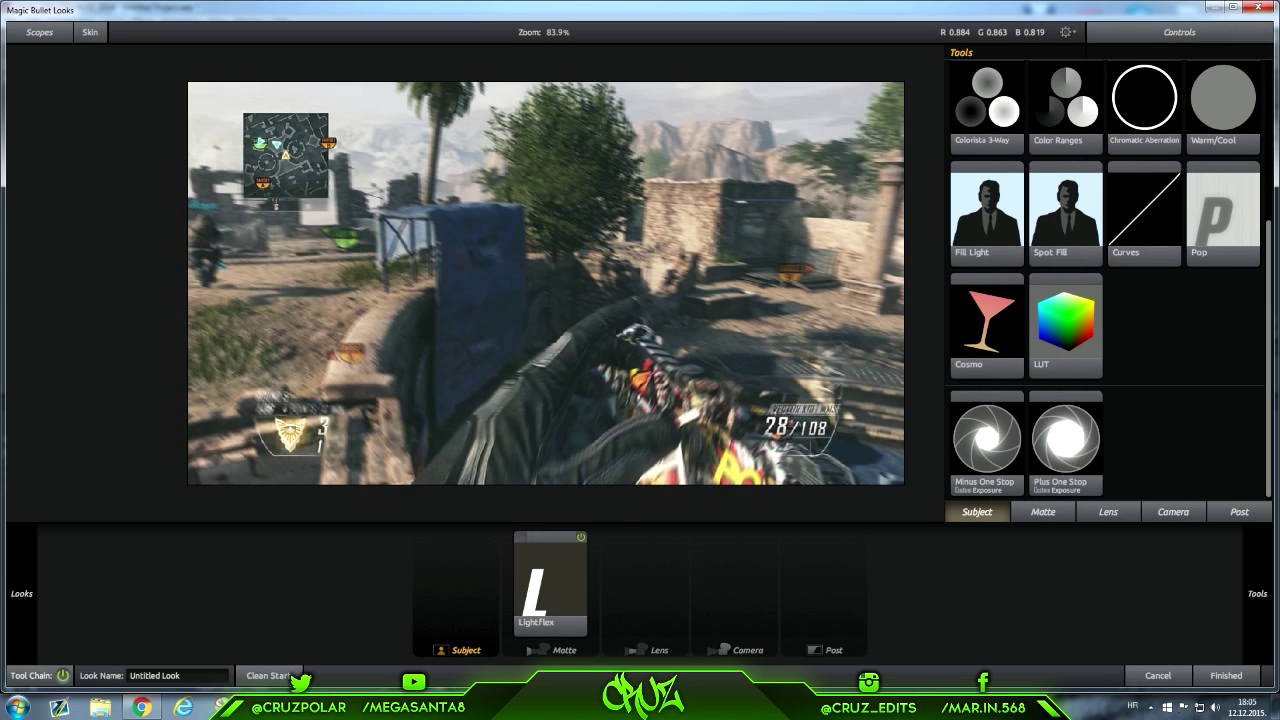
click(1108, 512)
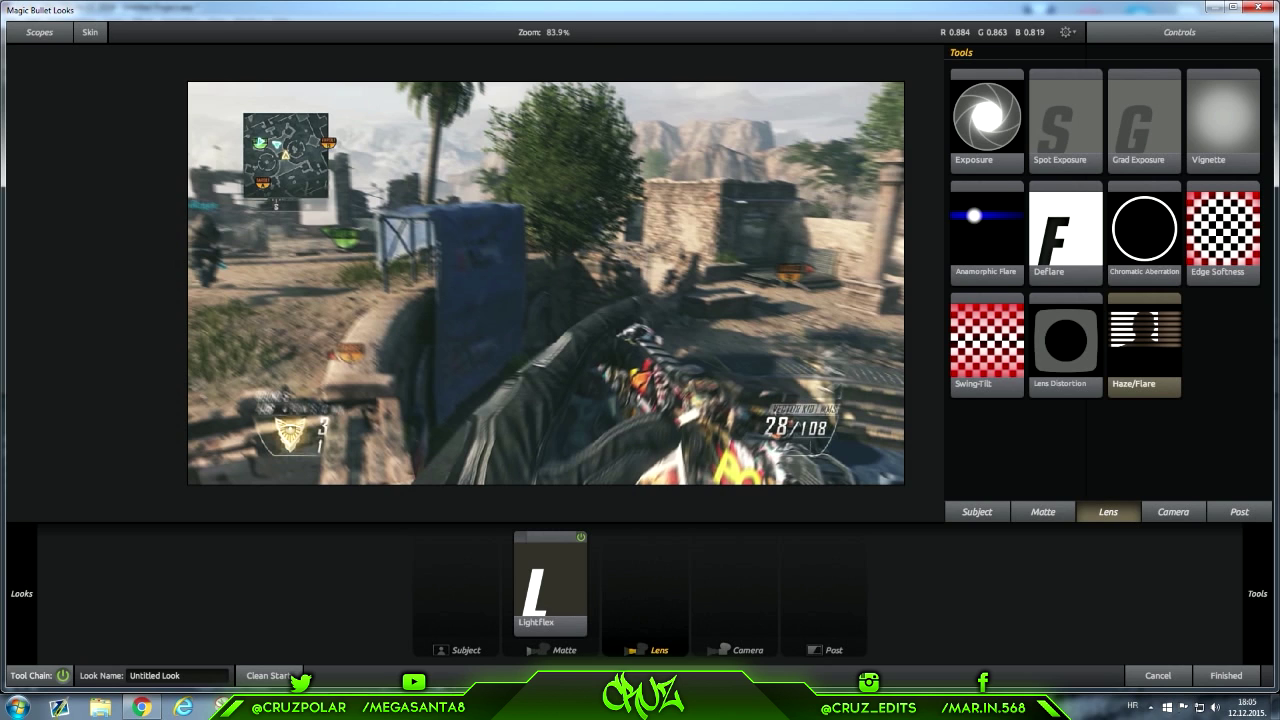
drag(1144, 345, 647, 585)
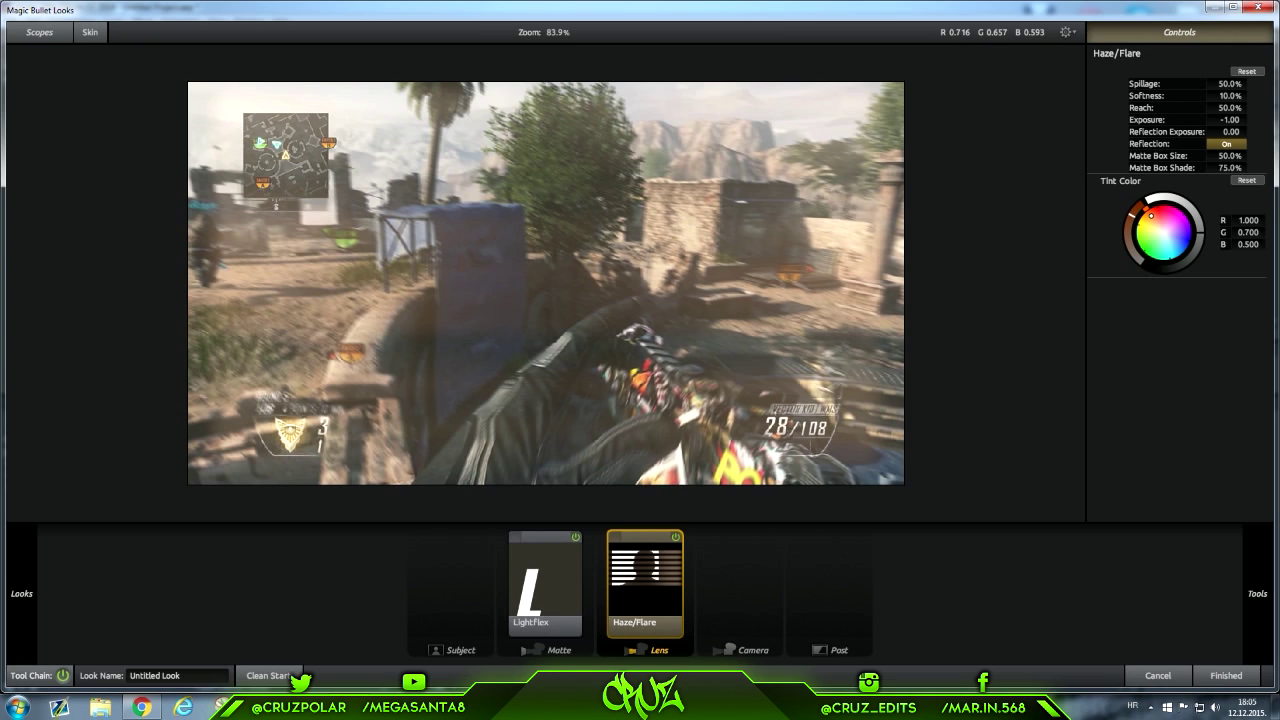
Try different Spillage values for the Haze/Flare tool and settle on 40%
double_click(1230, 84)
text(40)
key(Return)
double_click(1230, 84)
text(1)
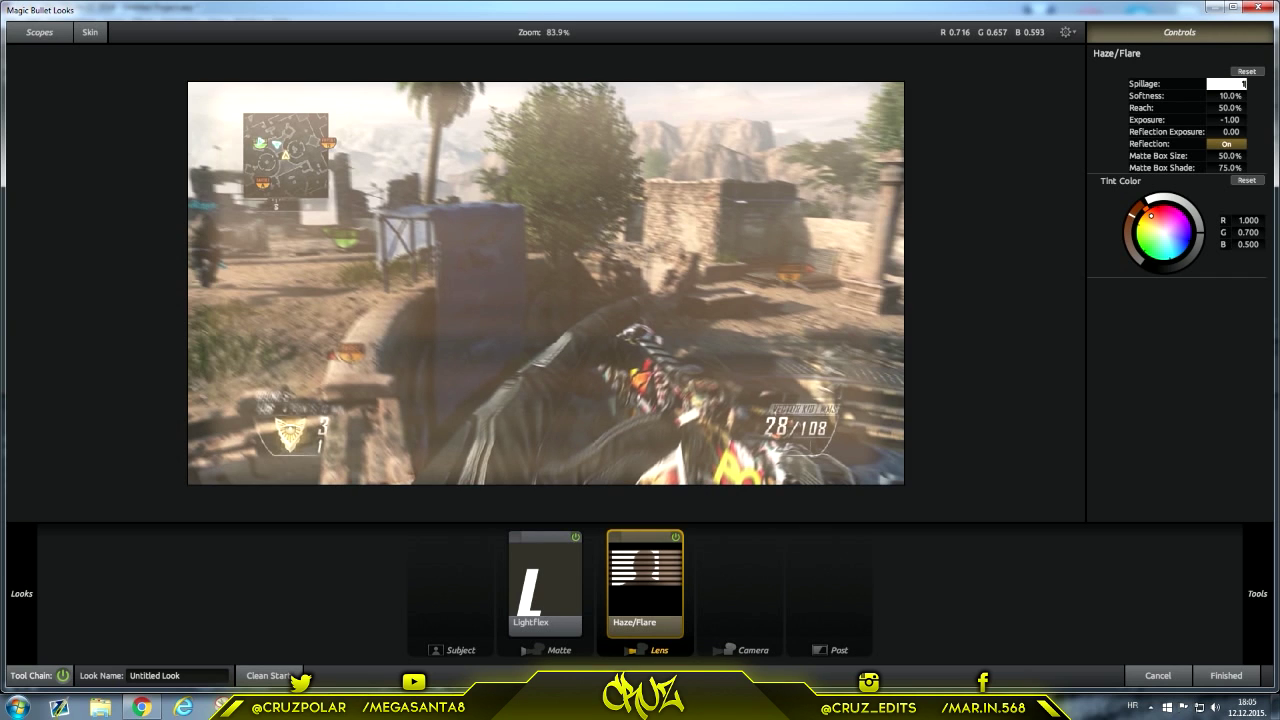
text(0)
key(Return)
click(976, 425)
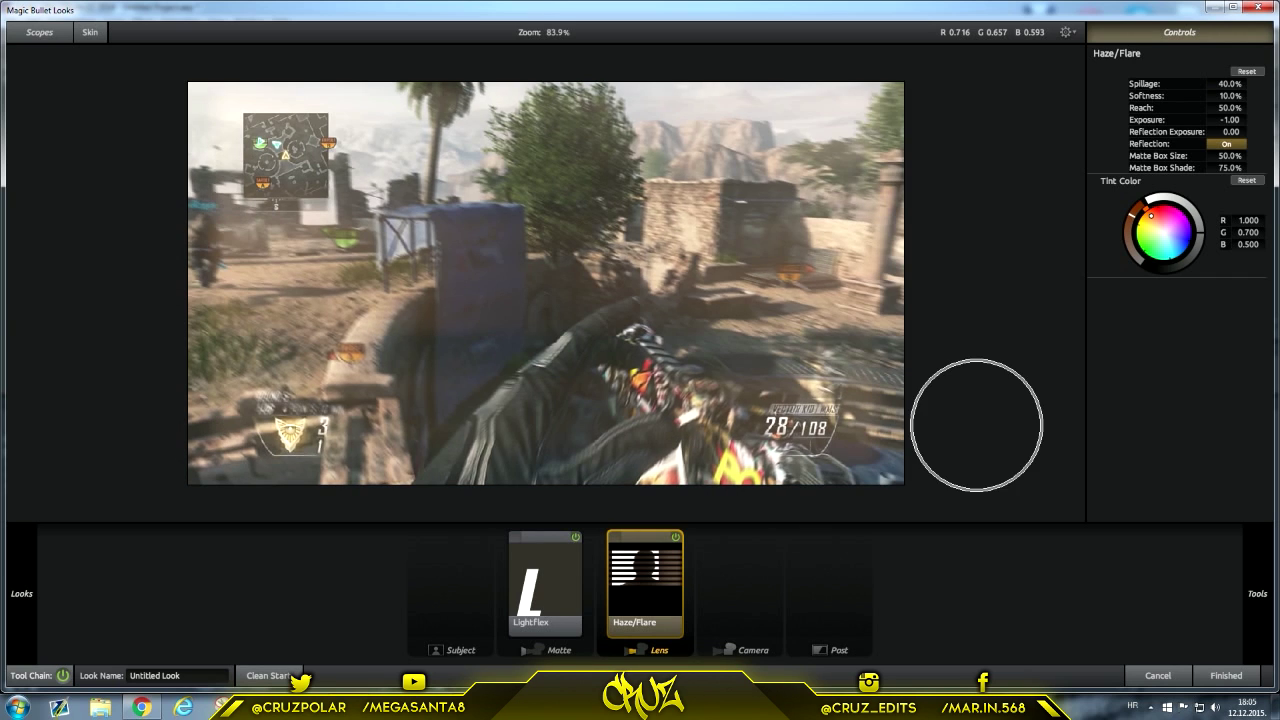
key(ctrl)
key(ctrl)
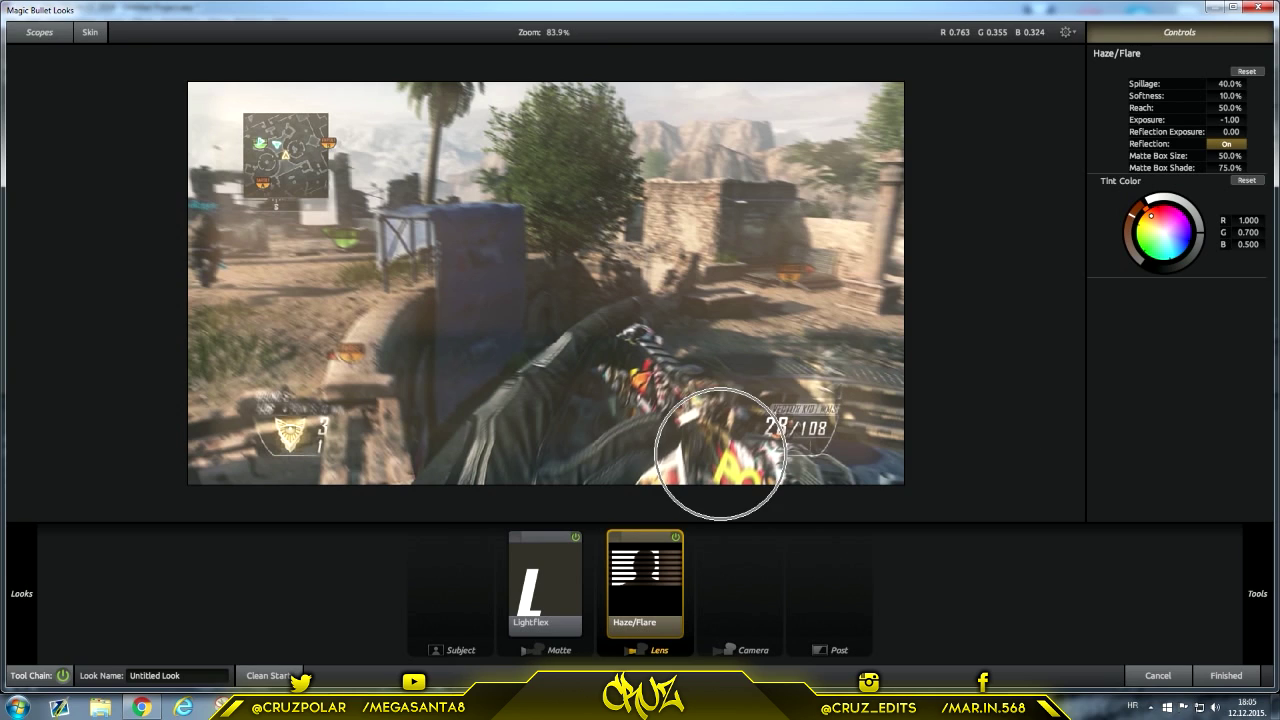
Set the Haze/Flare Softness to 15% and its Reach to 11%
click(1229, 96)
text(15)
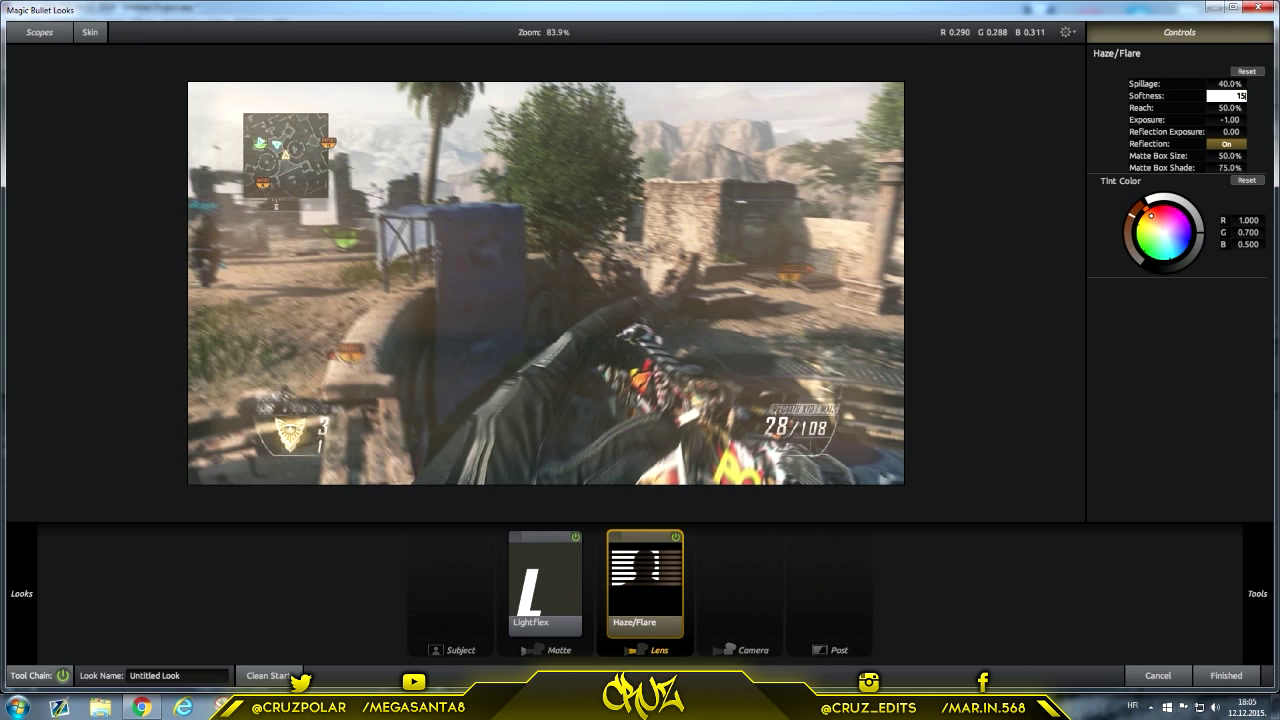
key(Return)
click(1136, 451)
drag(1223, 109, 1184, 109)
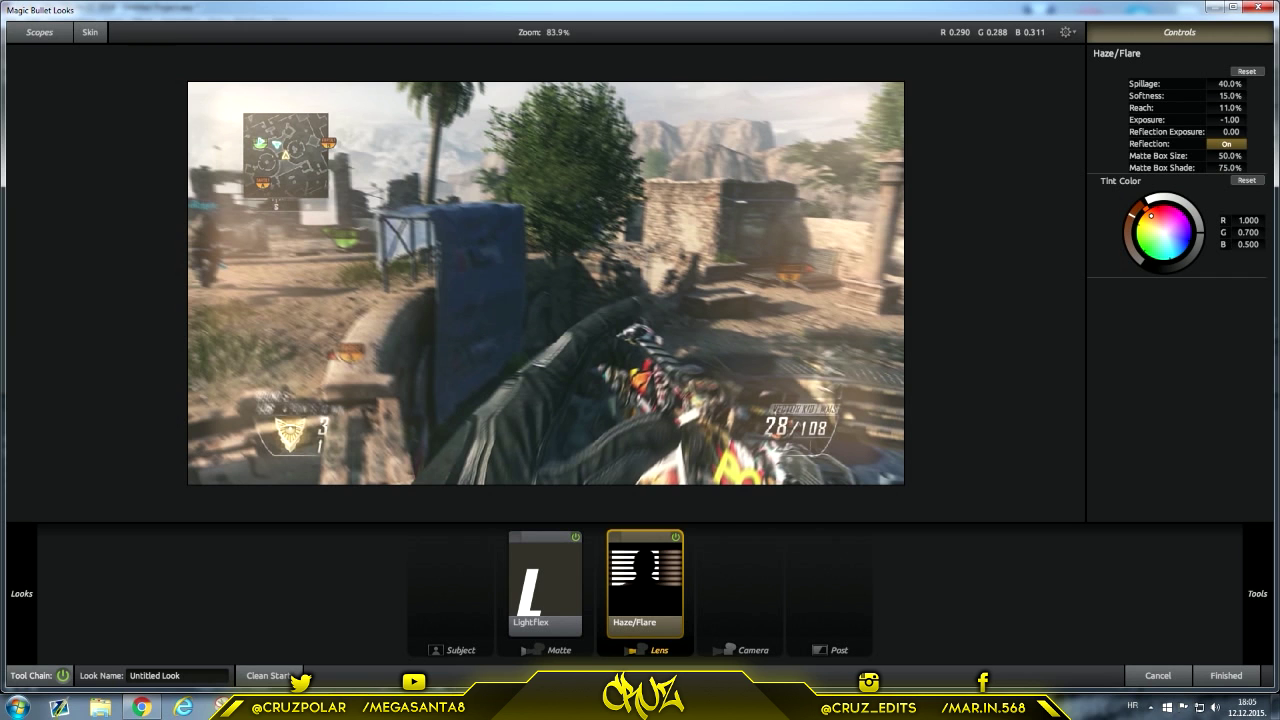
Set the Haze/Flare Exposure to -3.20 and its Reflection Exposure to +0.10
mouse_move(1229, 120)
mouse_down()
mouse_move(1270, 120)
mouse_move(1213, 120)
mouse_up()
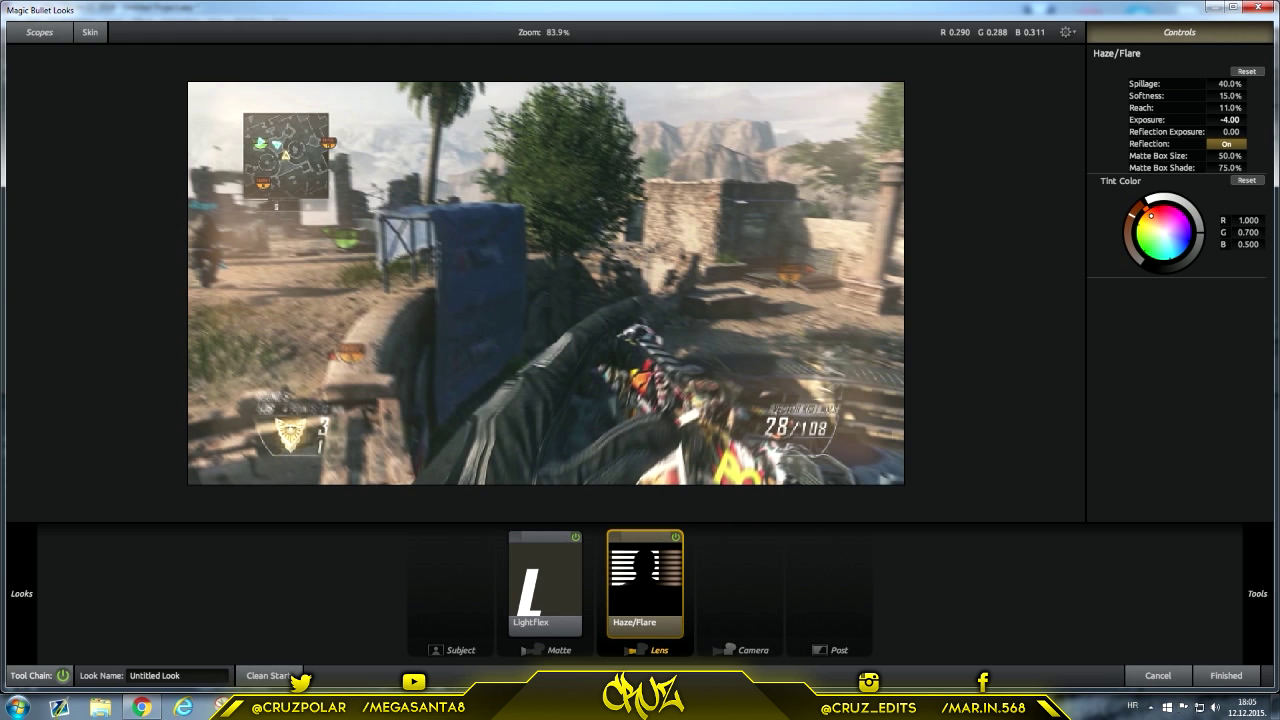
drag(1229, 120, 1235, 120)
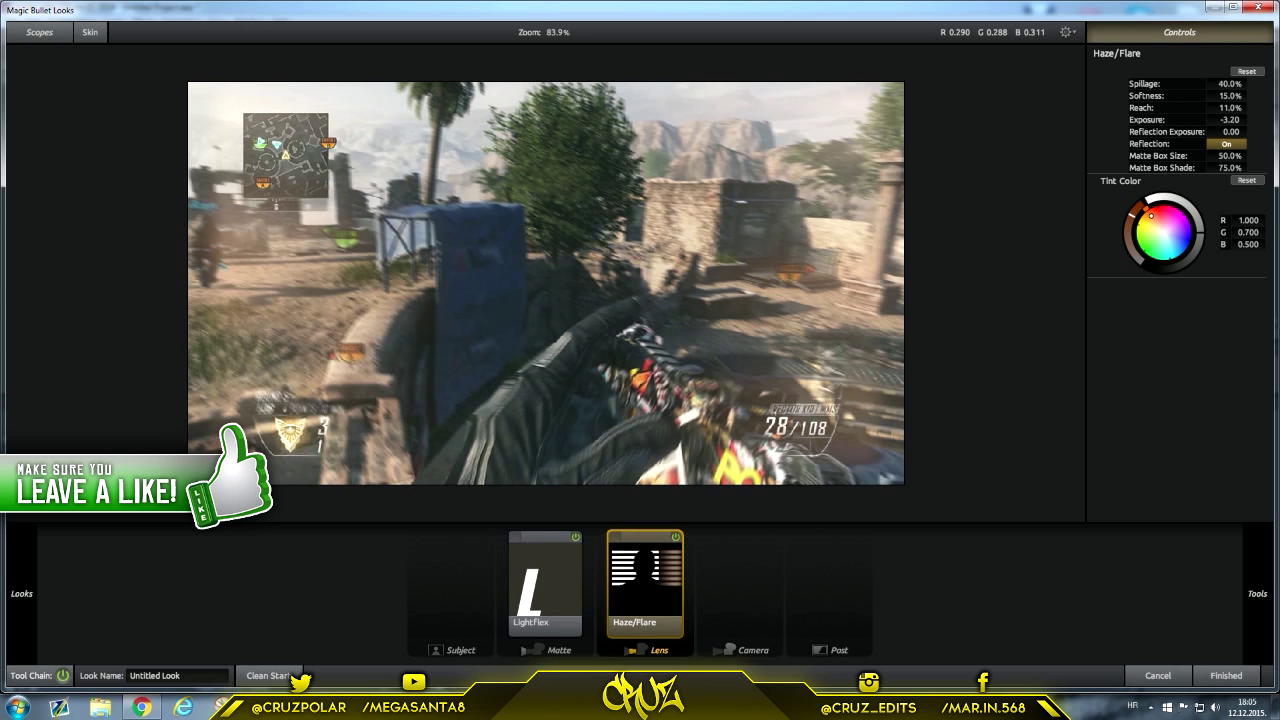
drag(1230, 132, 1245, 131)
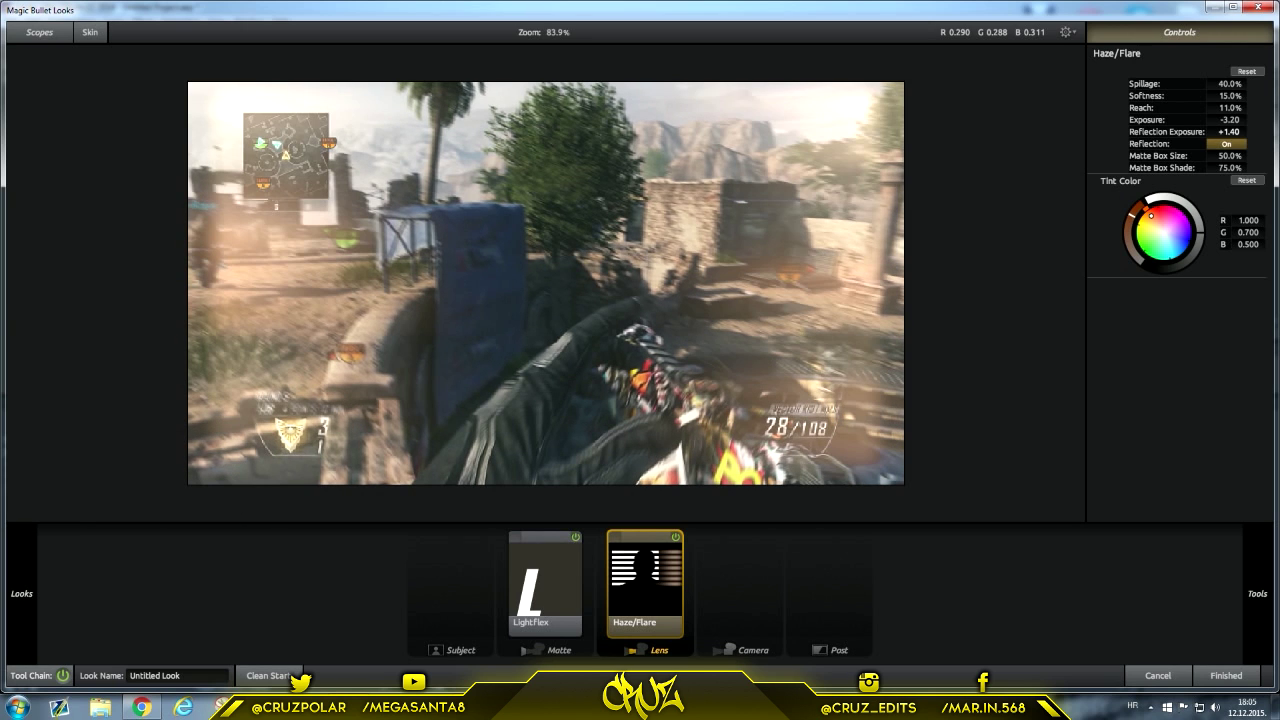
mouse_move(1250, 131)
mouse_down()
mouse_move(1270, 131)
mouse_move(1232, 131)
mouse_up()
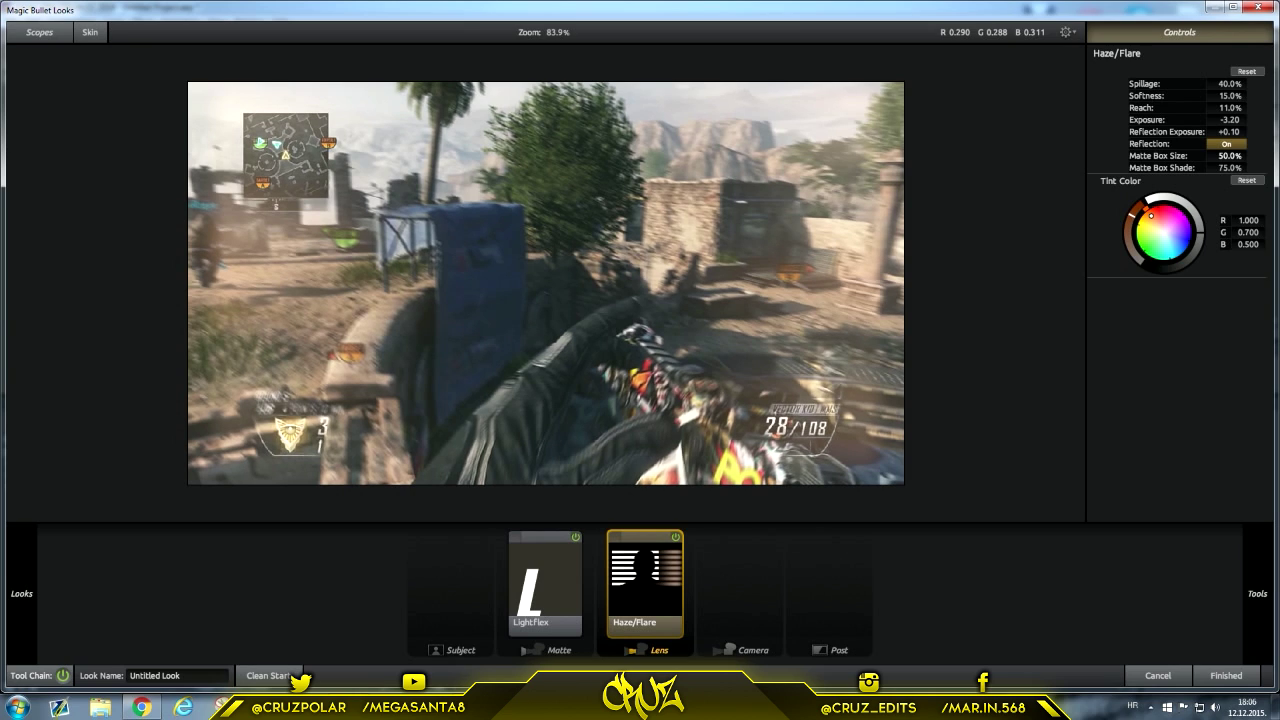
Reduce the Matte Box Size of the Haze/Flare tool to 20%
mouse_move(1230, 156)
mouse_down()
mouse_move(1204, 156)
mouse_move(1216, 156)
mouse_up()
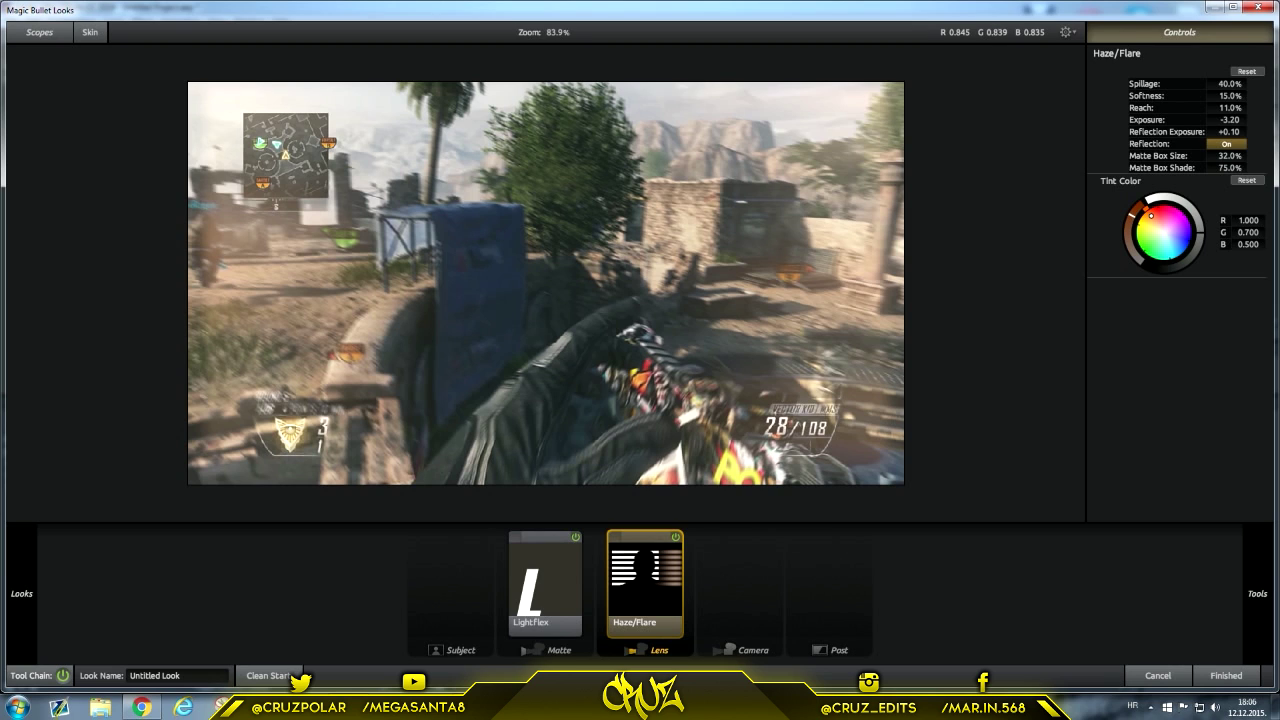
drag(1230, 156, 1190, 156)
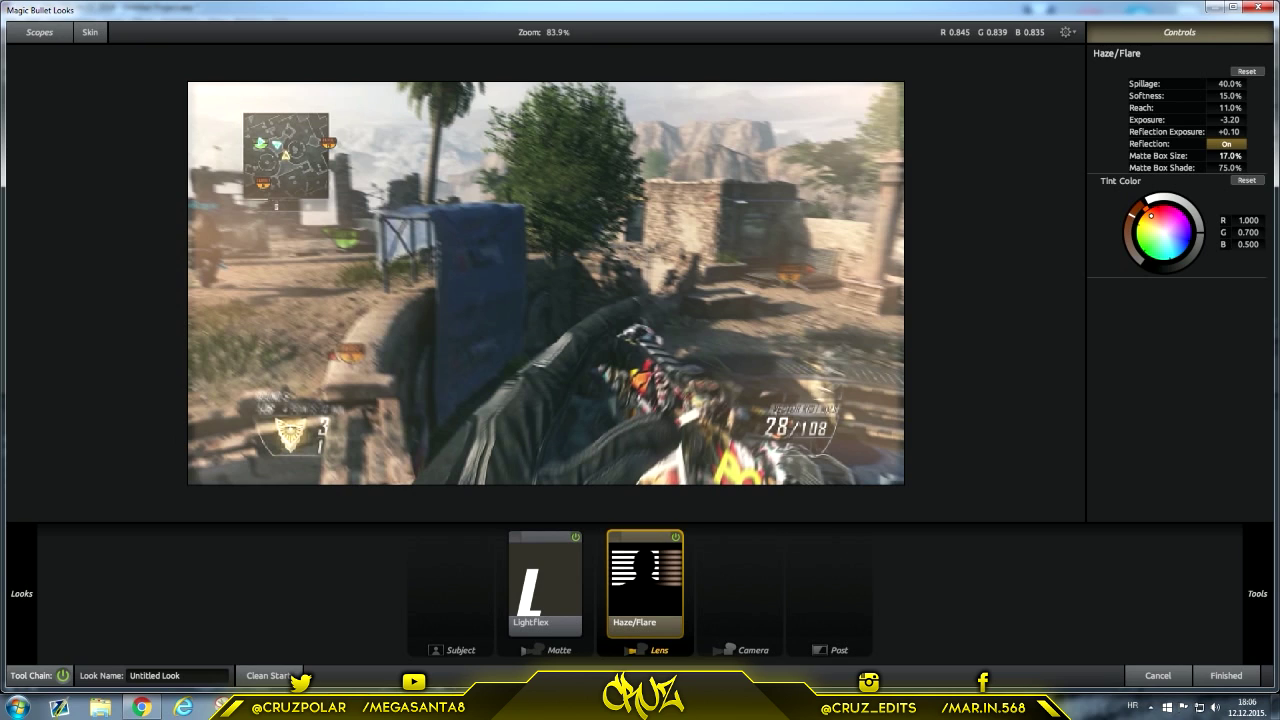
drag(1230, 156, 1235, 156)
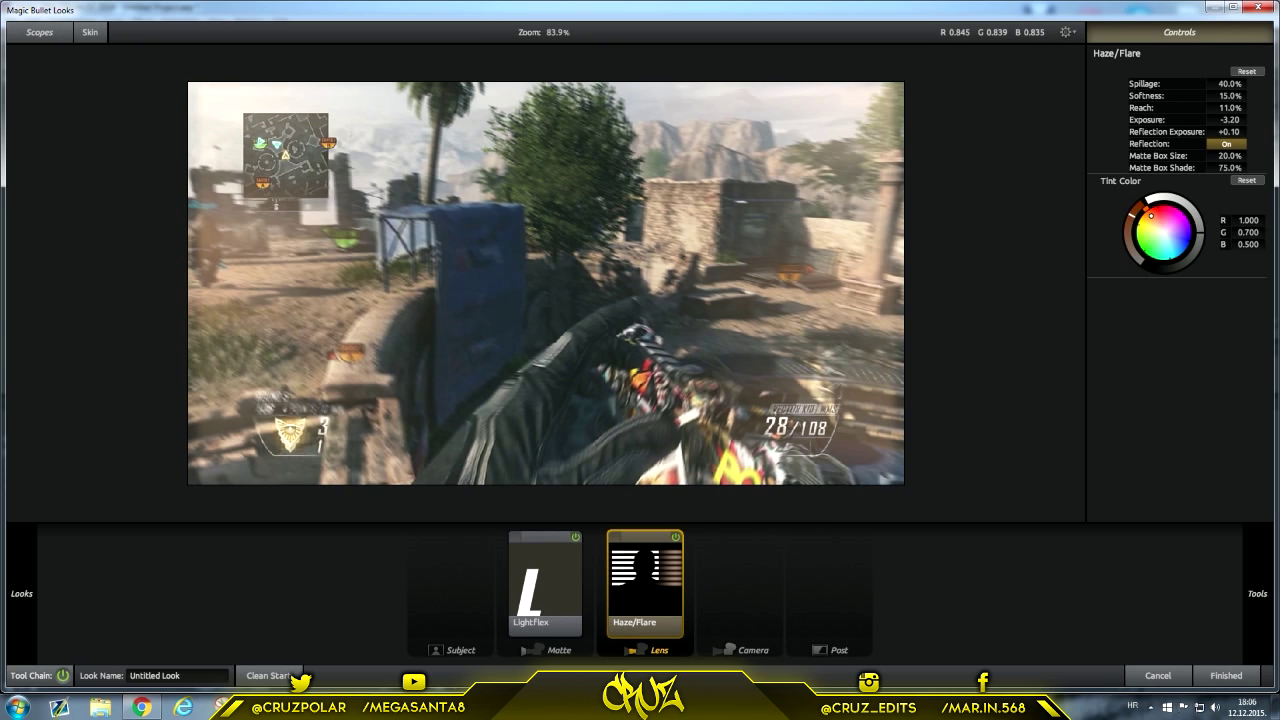
Set the Haze/Flare Matte Box Shade to 15% and its Tint Color to cyan (R 0.485, G 1.000, B 0.941)
drag(1230, 168, 1160, 168)
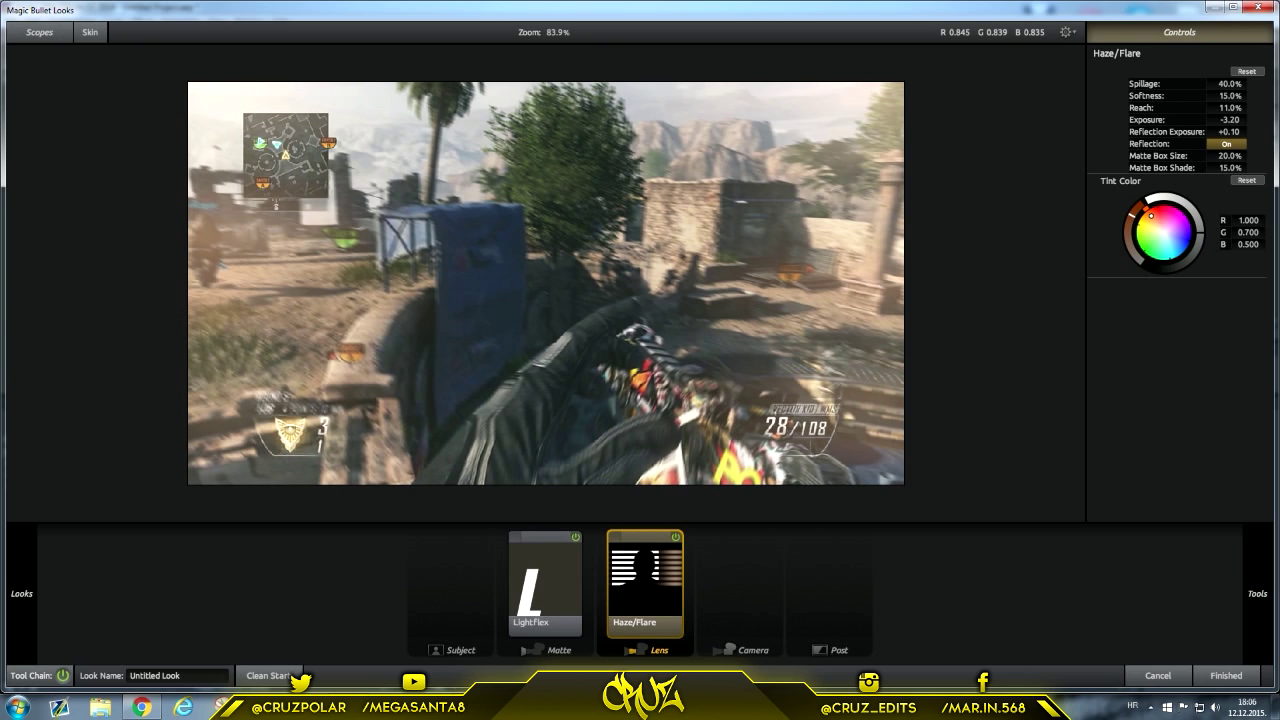
drag(1150, 215, 1166, 254)
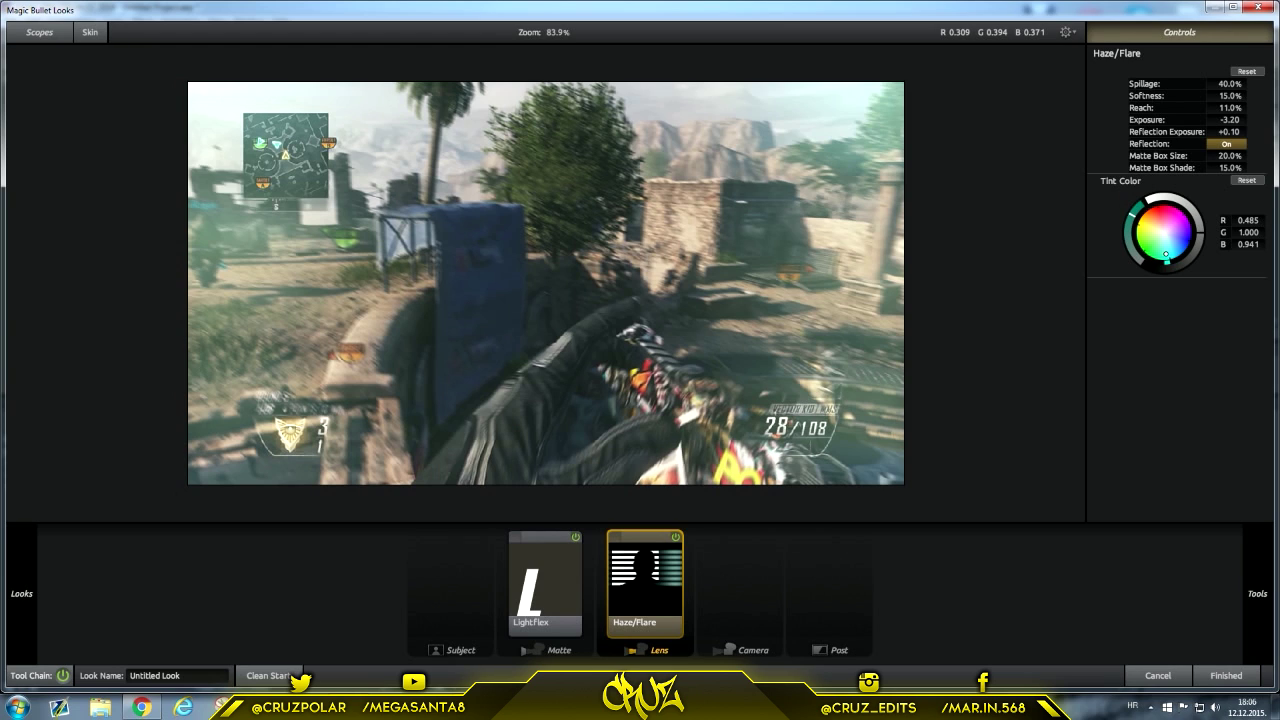
mouse_move(1257, 594)
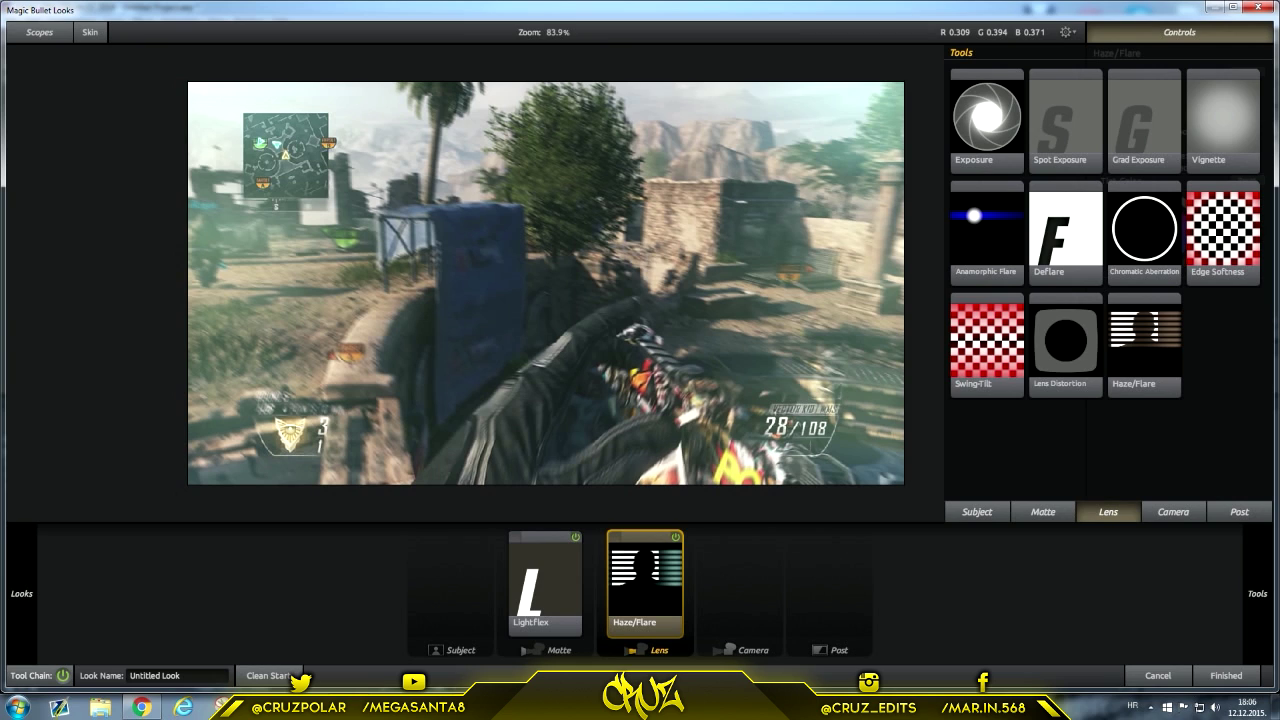
Add an Edge Softness tool to the Lens stage of the tool chain and set its Blur Size to 5%
drag(1222, 232, 690, 585)
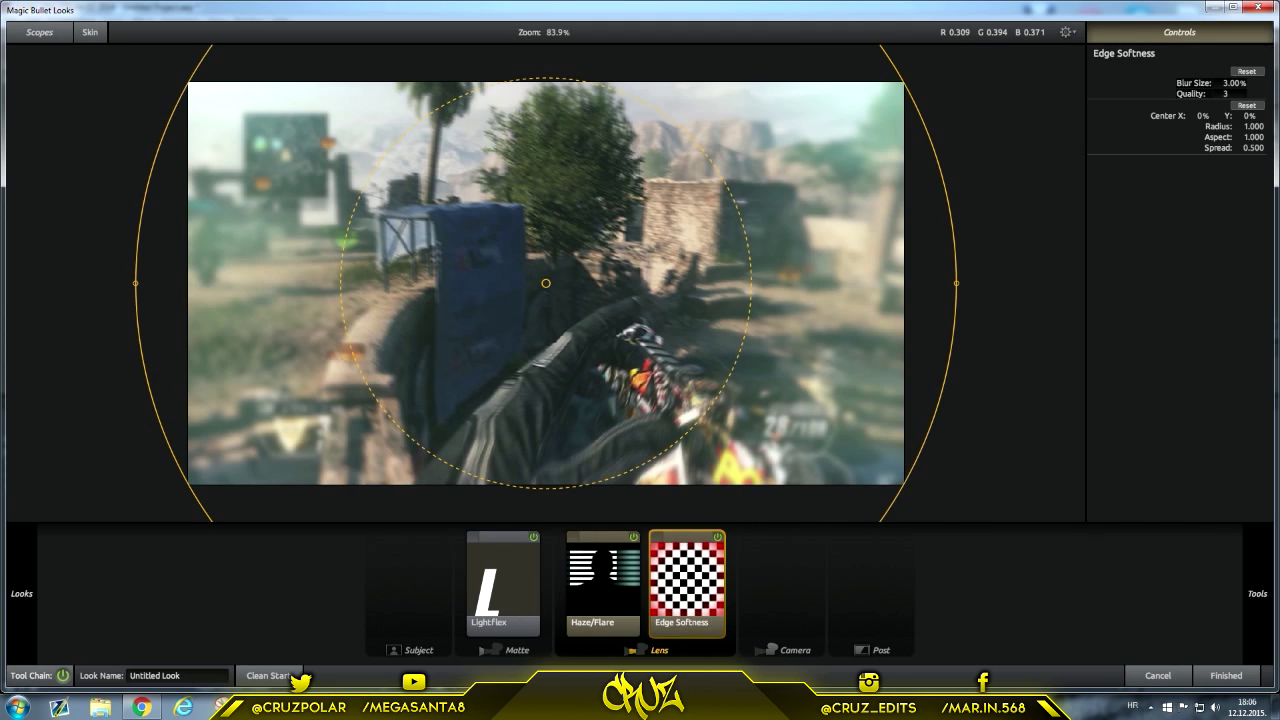
click(1235, 83)
text(5)
key(Return)
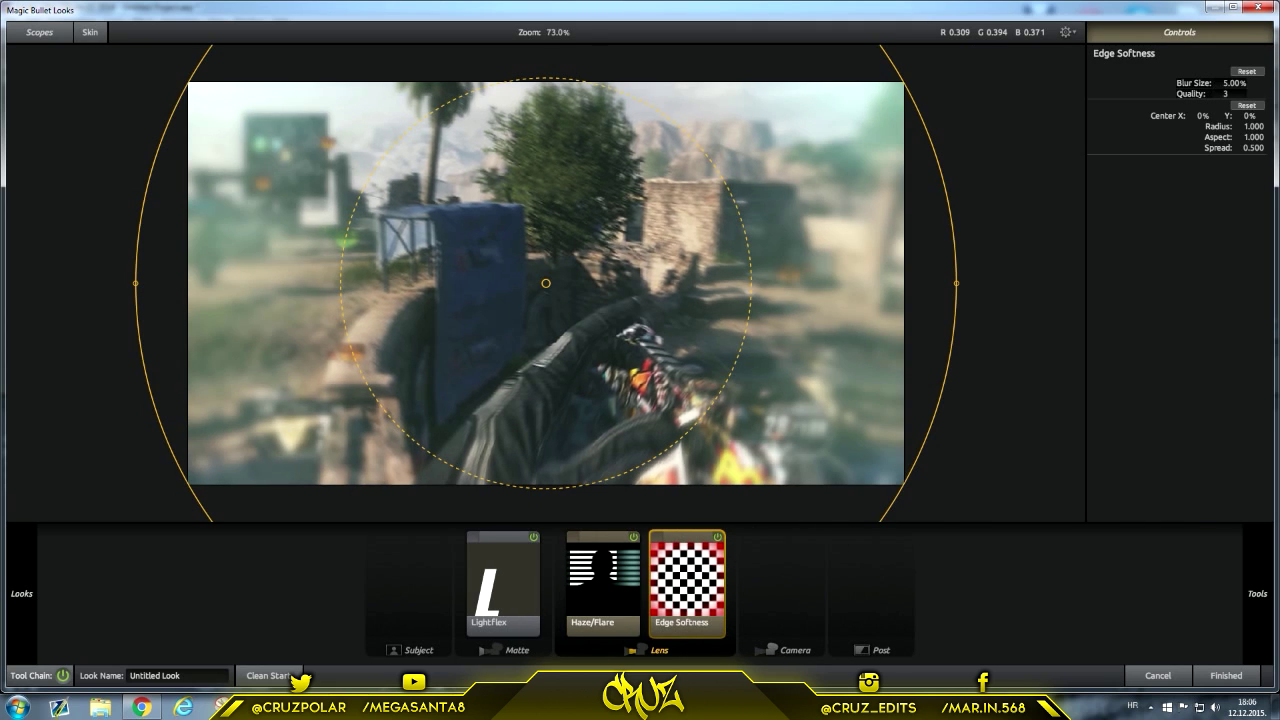
Adjust the Edge Softness falloff circles around the frame to a Radius of about 1.036 and a Spread of about 0.126
scroll(546, 283, down, 3)
drag(681, 283, 718, 283)
scroll(546, 283, down, 1)
scroll(546, 283, down, 1)
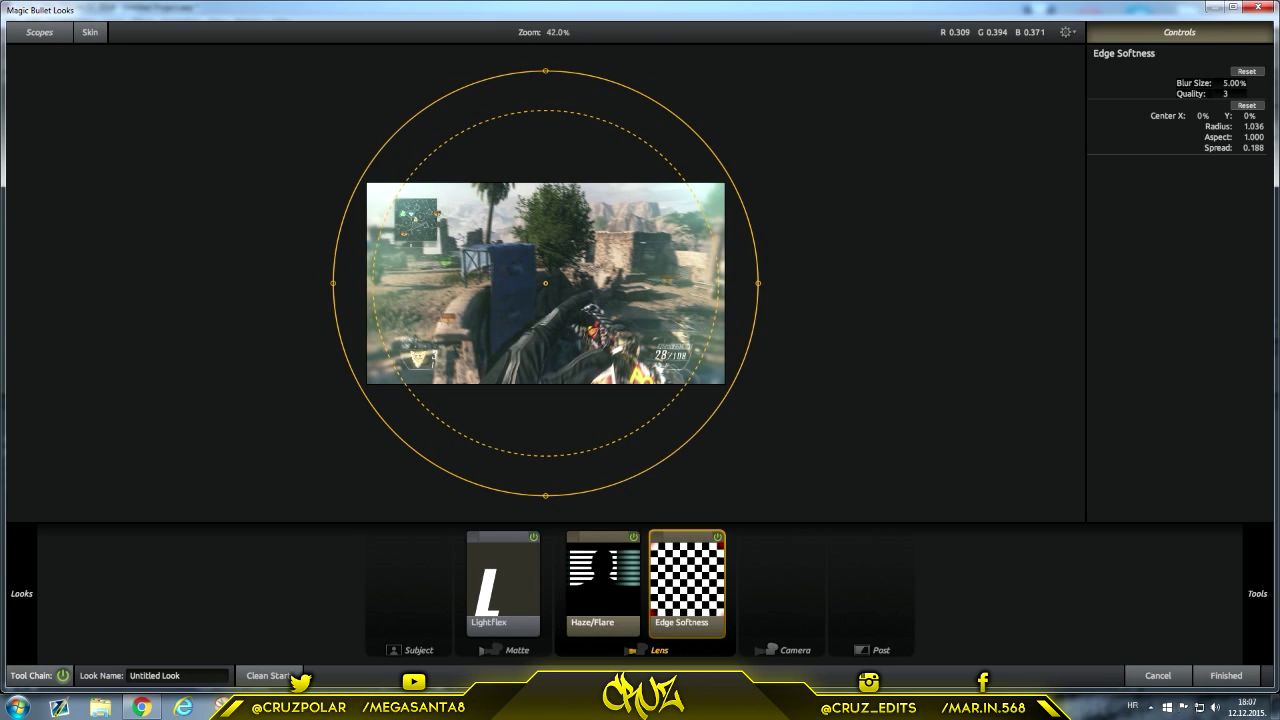
drag(546, 456, 546, 469)
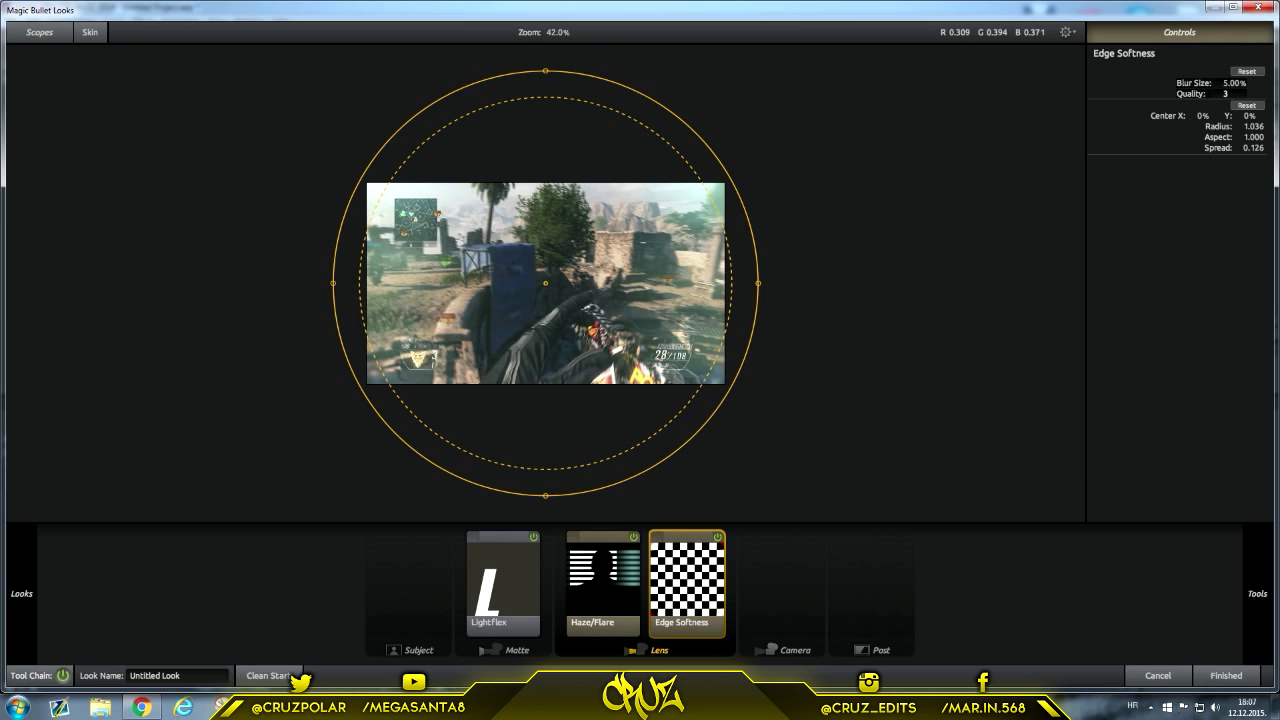
Set the Edge Softness Quality to 5 and its Spread to about 0.144
drag(1225, 94, 1245, 94)
click(1228, 94)
text(58)
Compare the frame with the Lightflex and Edge Softness tools switched off and on
click(503, 584)
click(533, 538)
click(533, 538)
click(687, 584)
click(717, 538)
click(717, 537)
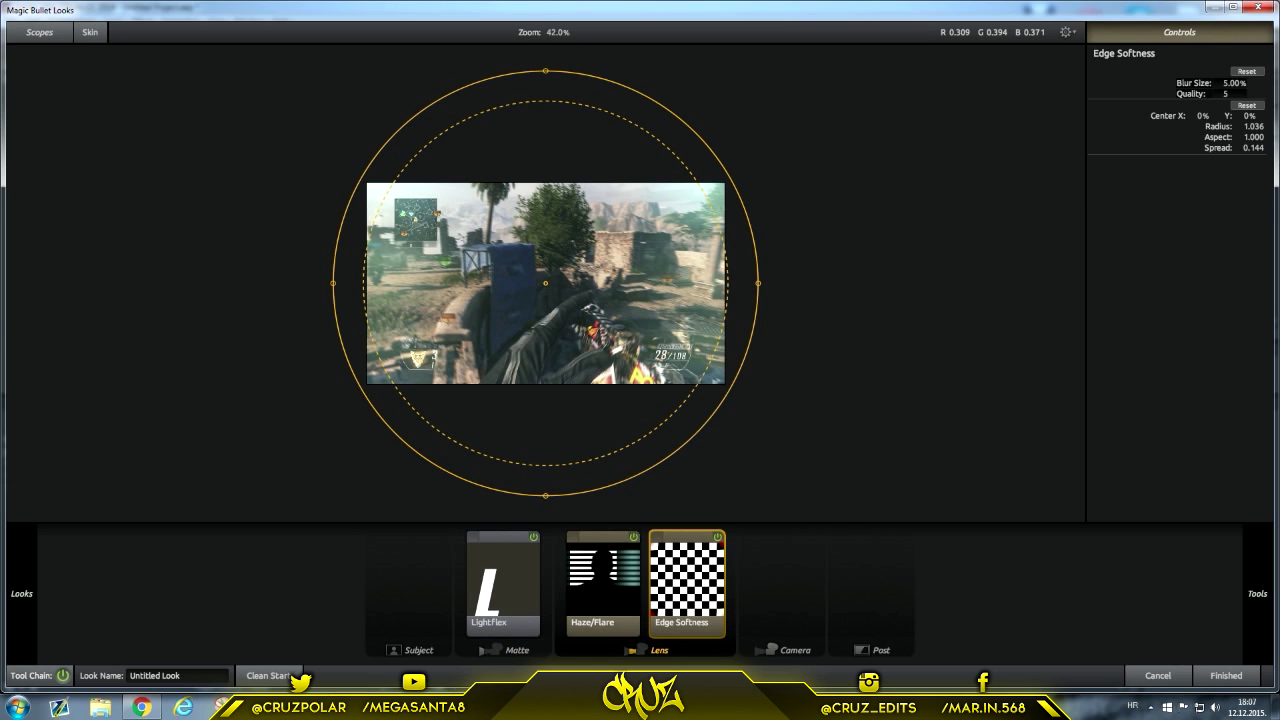
click(717, 537)
click(717, 537)
click(717, 537)
click(503, 584)
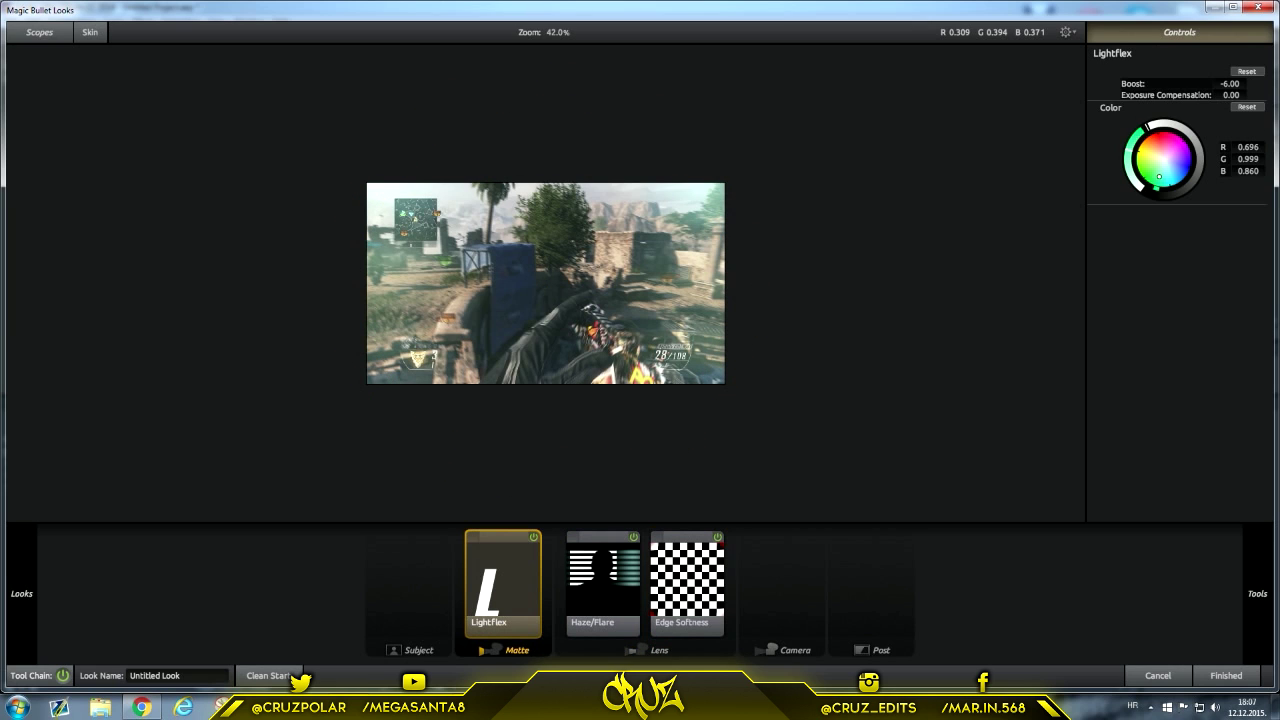
click(687, 580)
click(717, 537)
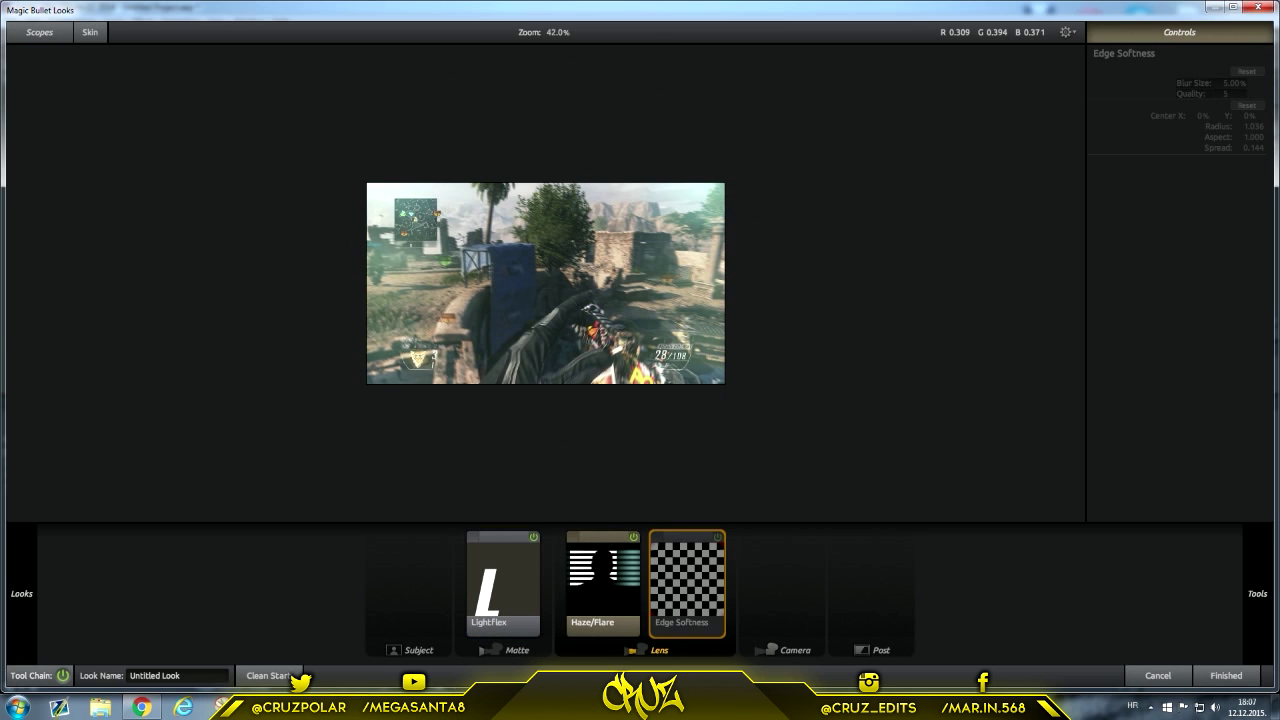
click(717, 537)
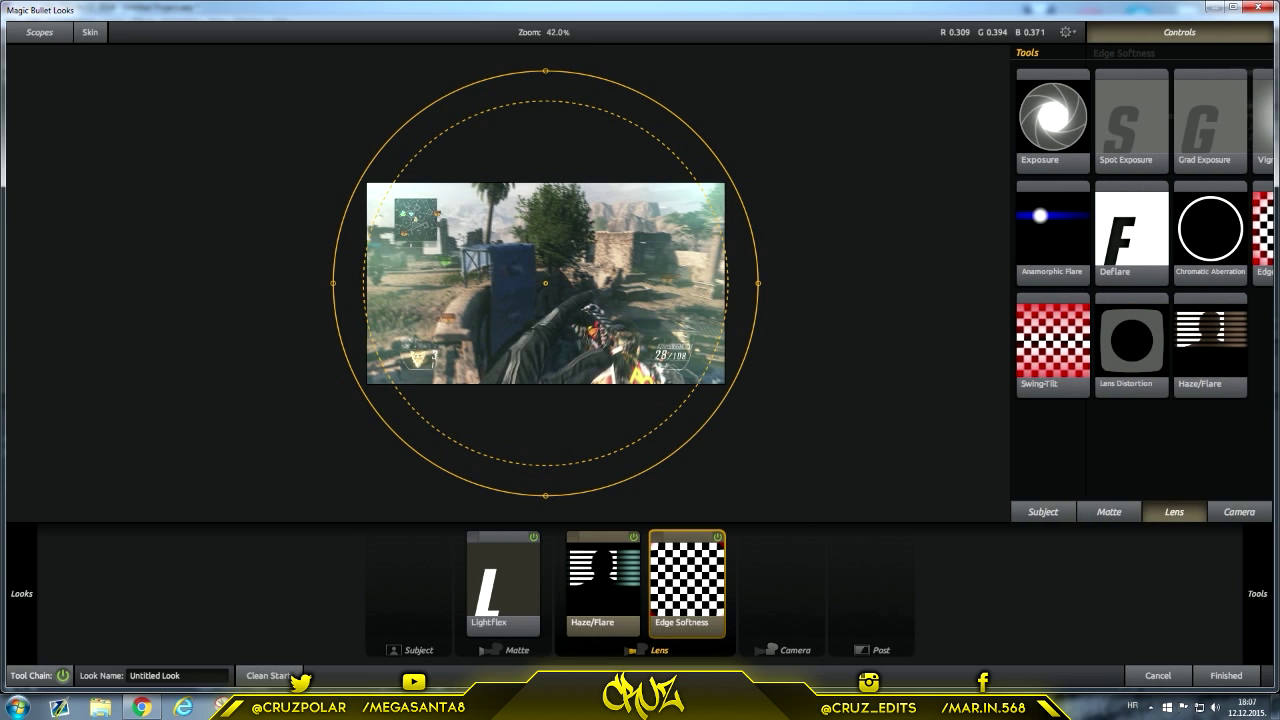
Reset the Edge Softness Blur Size and Quality to their defaults of 3% and 3
click(1247, 71)
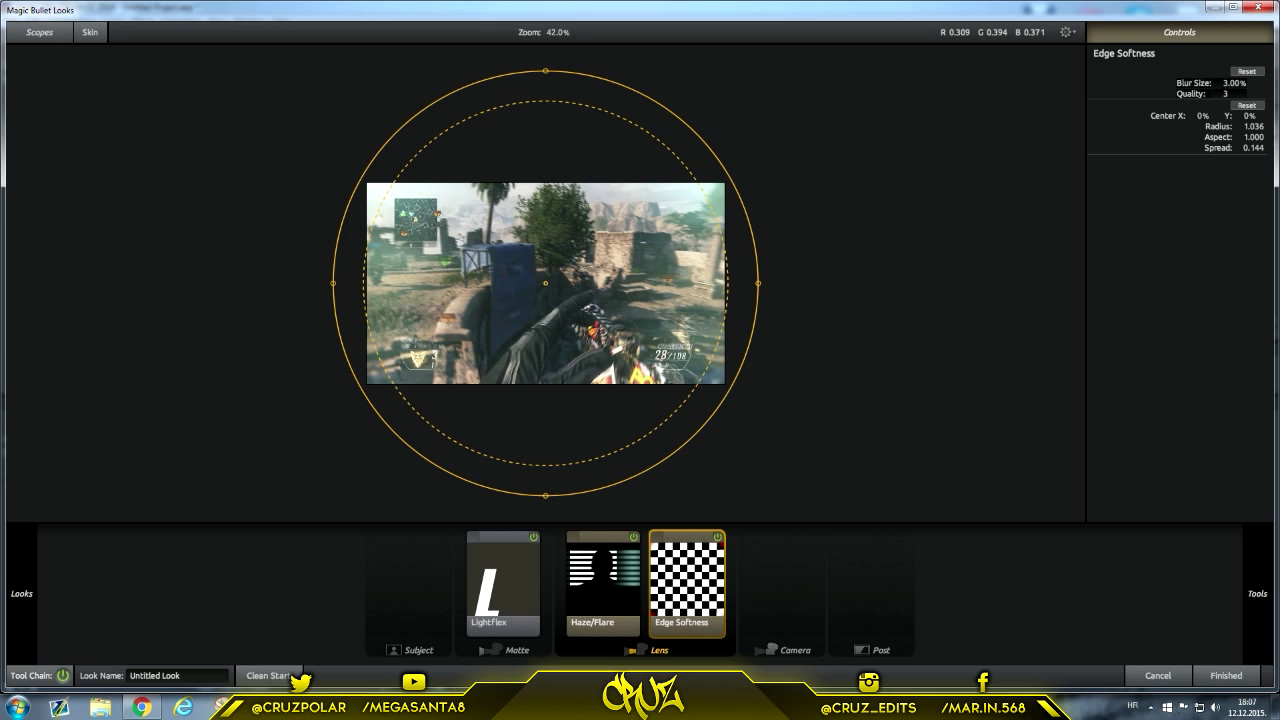
key(ctrl)
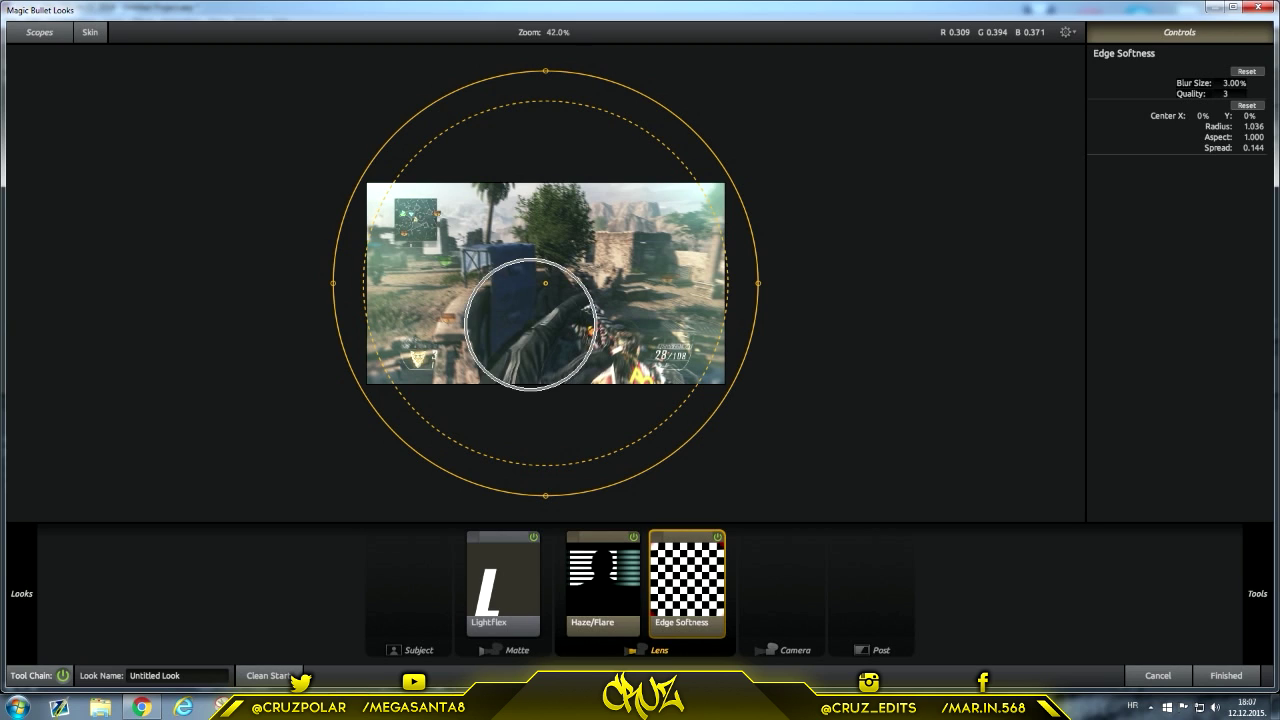
Add a Colorista 3-Way tool to the Post stage of the tool chain
mouse_move(1257, 594)
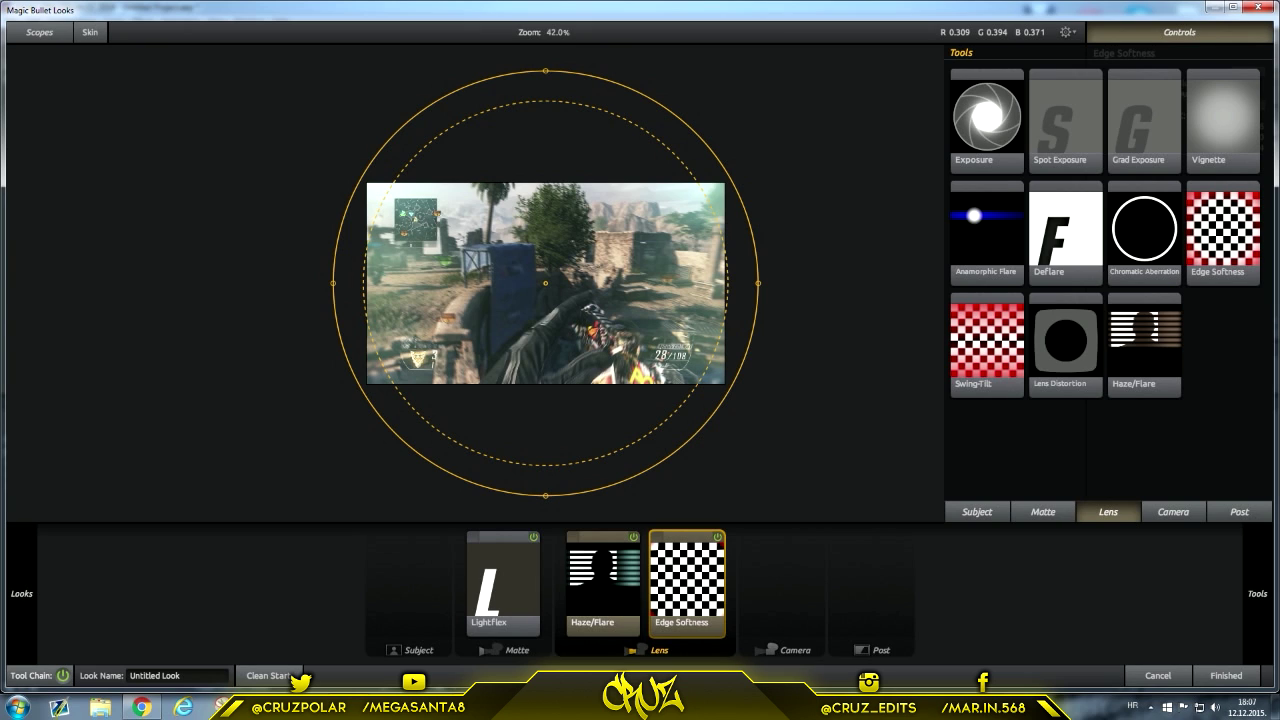
click(1173, 512)
click(1239, 512)
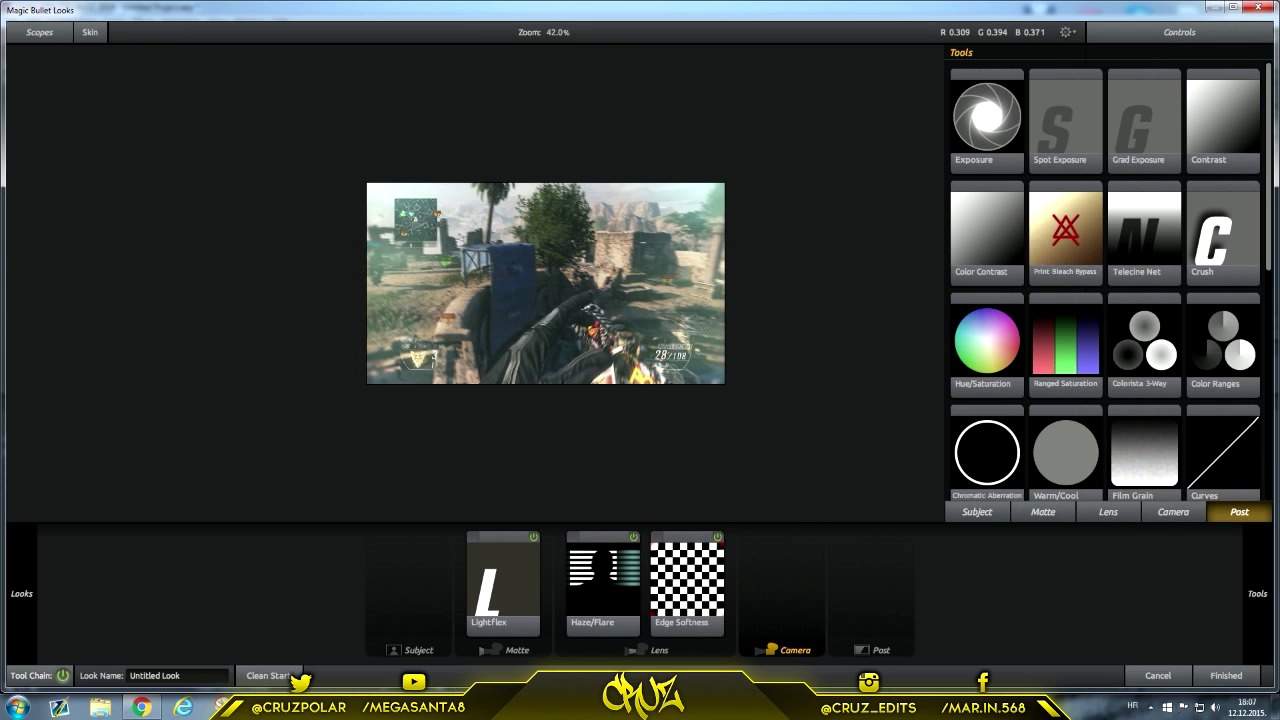
drag(1144, 345, 871, 585)
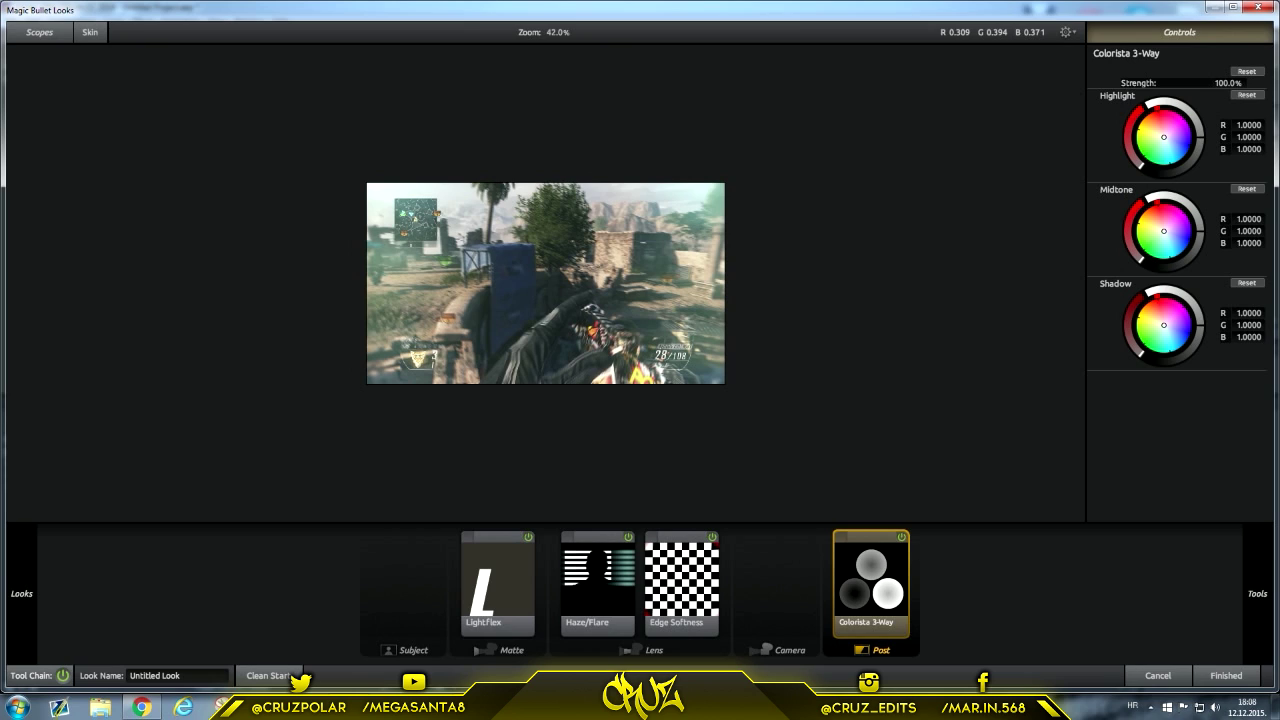
Tint the Colorista 3-Way Highlight toward cyan (R 0.9747, G 1.0108, B 1.0145) and the Midtone toward magenta (R 1.0251, G 0.9664, B 1.0084)
drag(1163, 137, 1166, 143)
drag(1163, 231, 1167, 224)
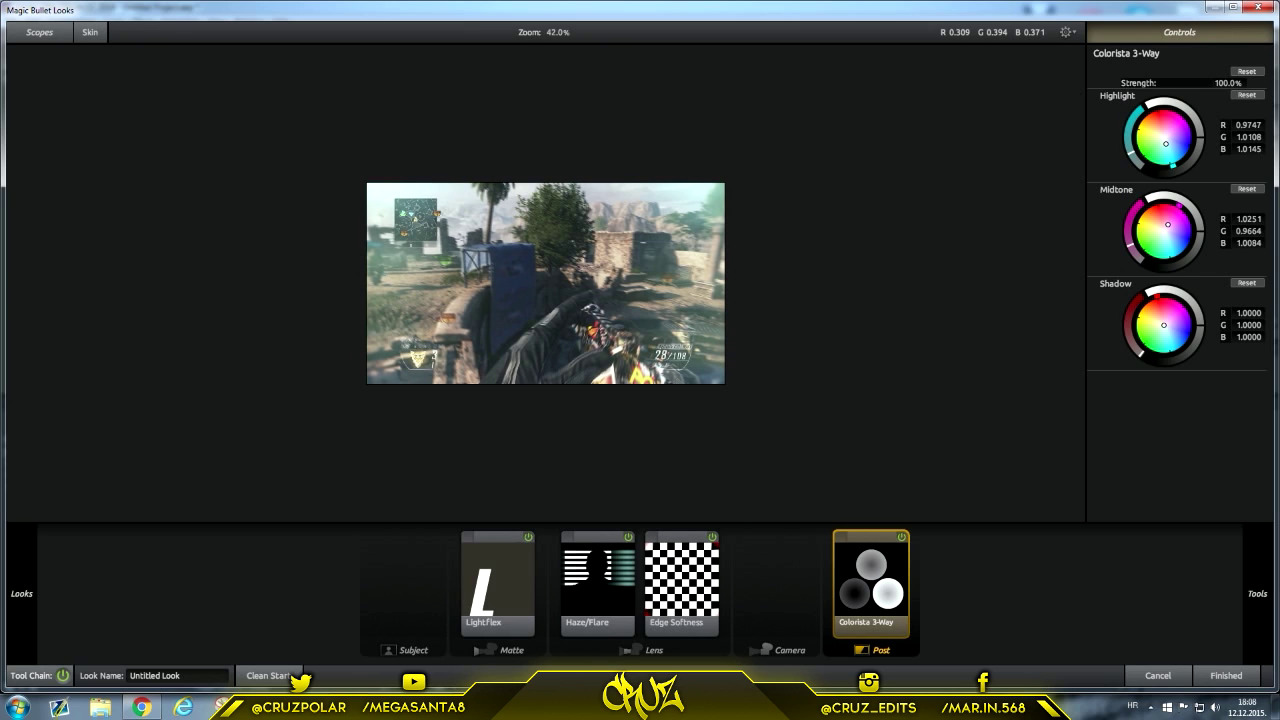
mouse_move(1167, 224)
mouse_down()
mouse_move(1142, 231)
mouse_move(1142, 248)
mouse_move(1162, 237)
mouse_move(1143, 249)
mouse_move(1142, 231)
mouse_move(1168, 225)
mouse_up()
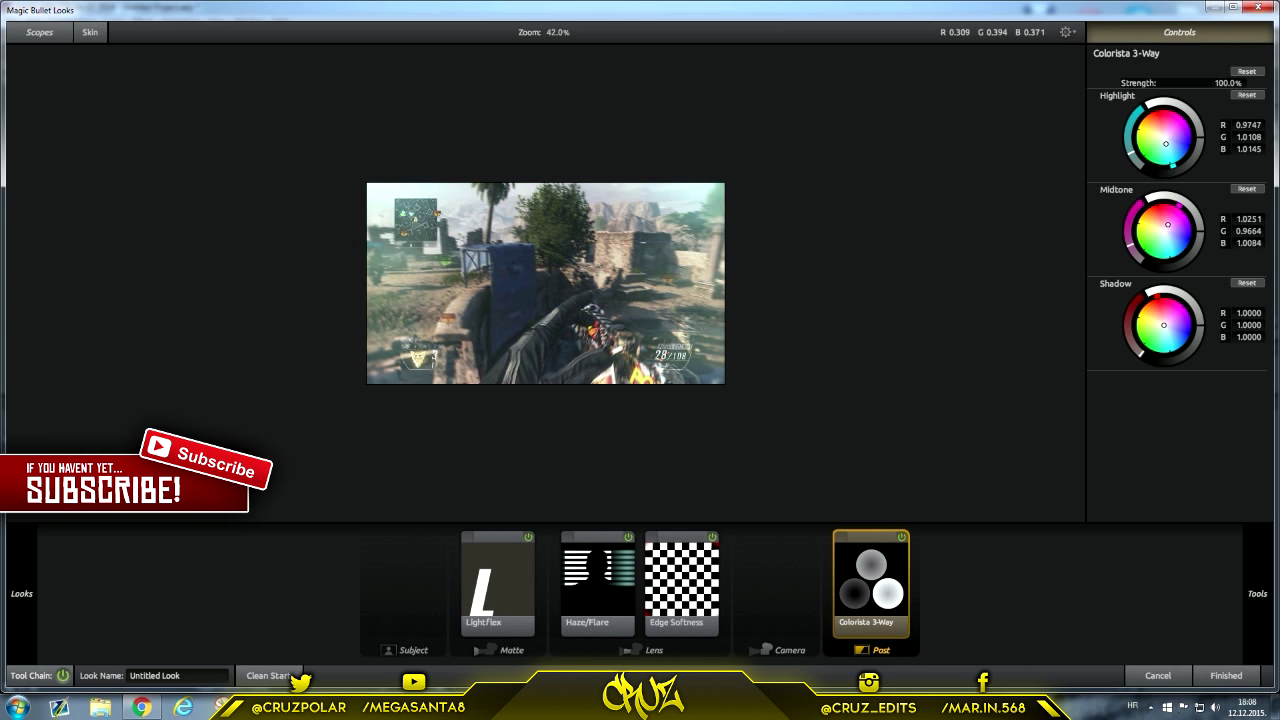
Shift the Colorista 3-Way Shadow color slightly toward magenta and apply the finished look to the adjustment layer
drag(1163, 325, 1167, 321)
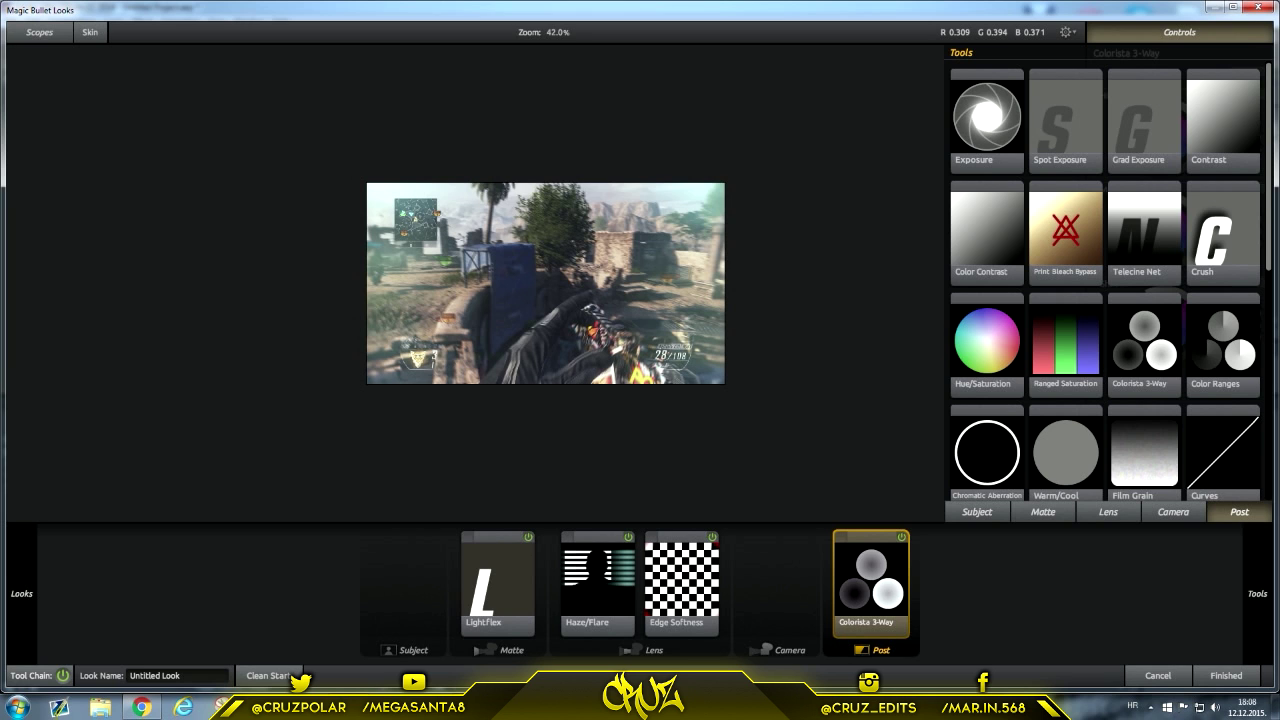
click(1226, 676)
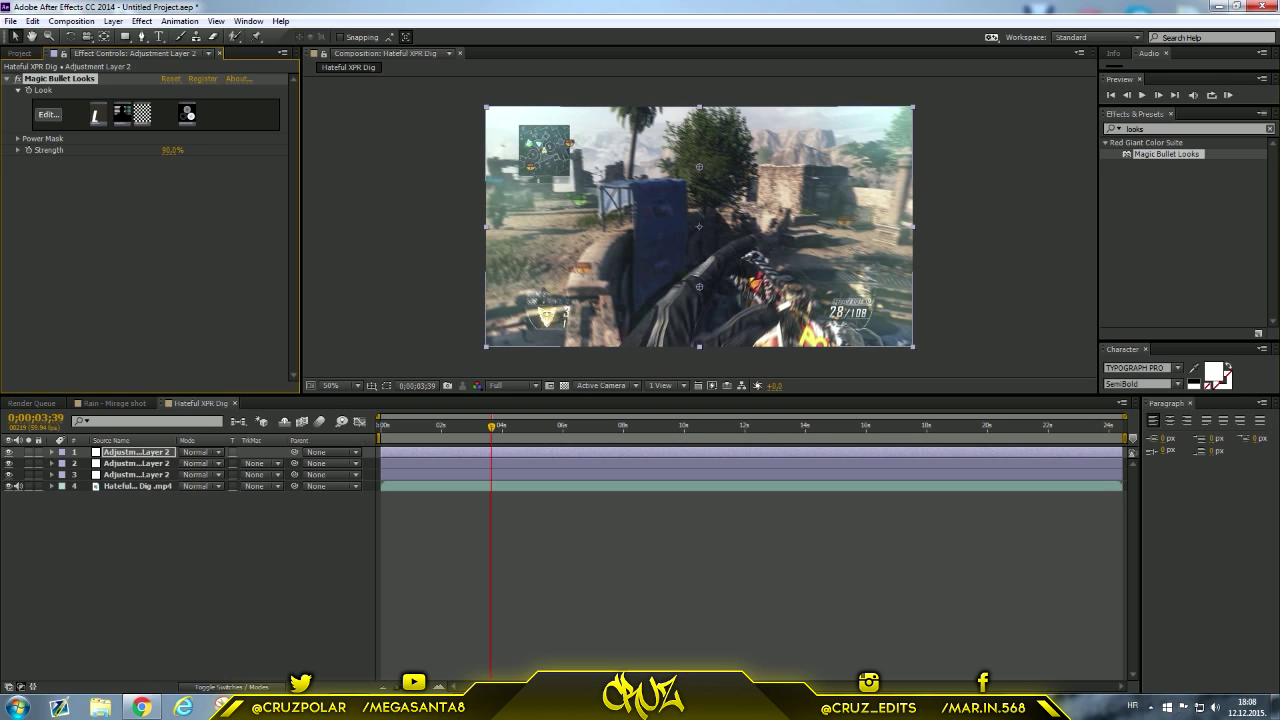
Preview the Rain - Mirage shot composition from 0:00:04:39 and mute its clip audio
click(115, 403)
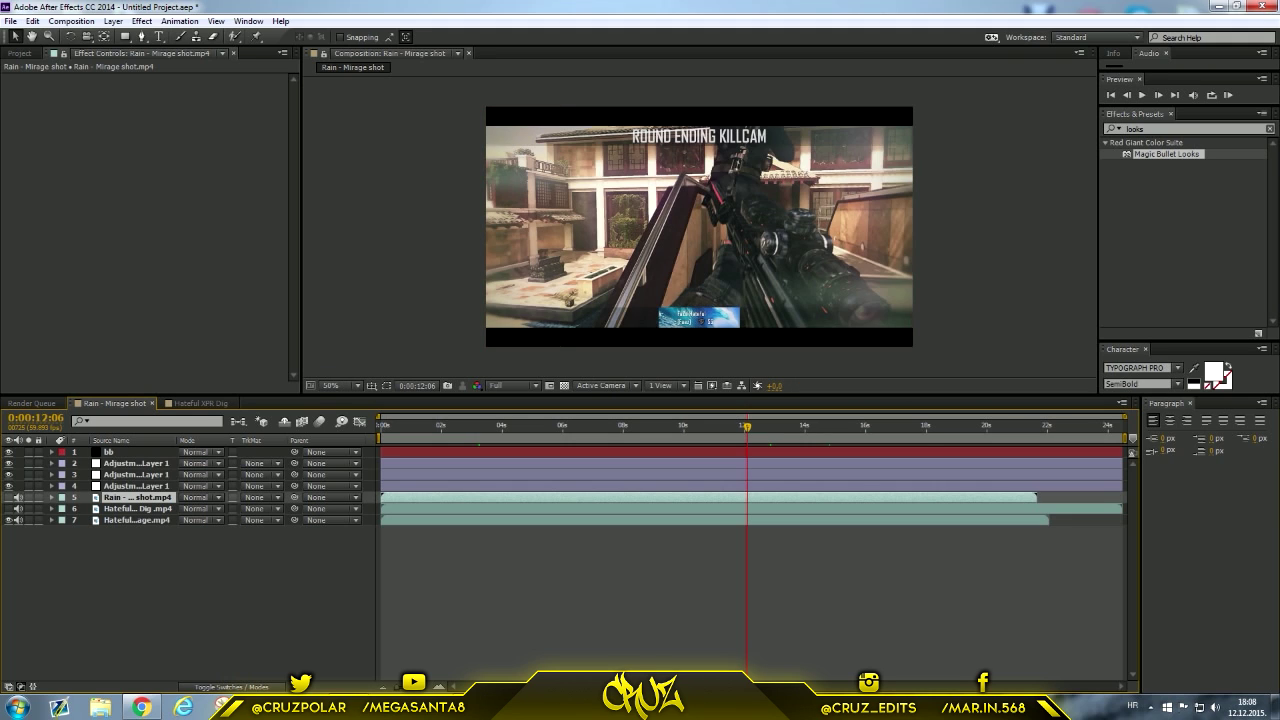
click(201, 403)
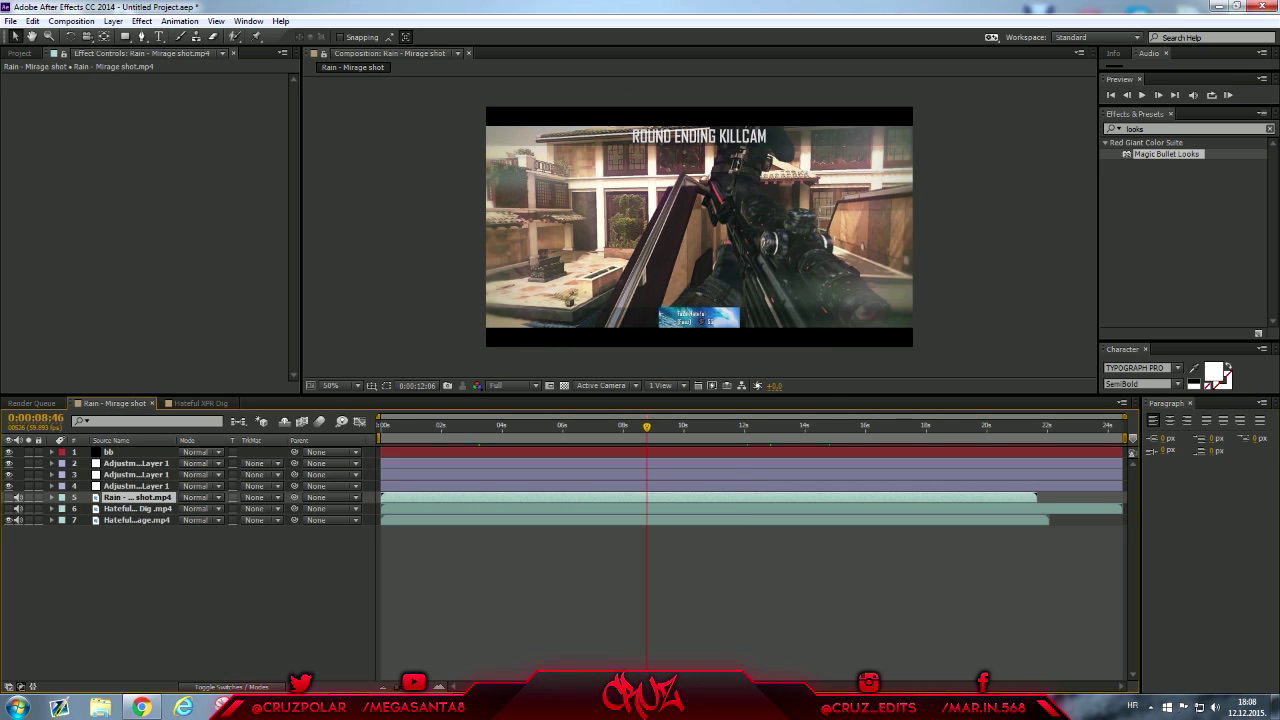
drag(647, 427, 522, 427)
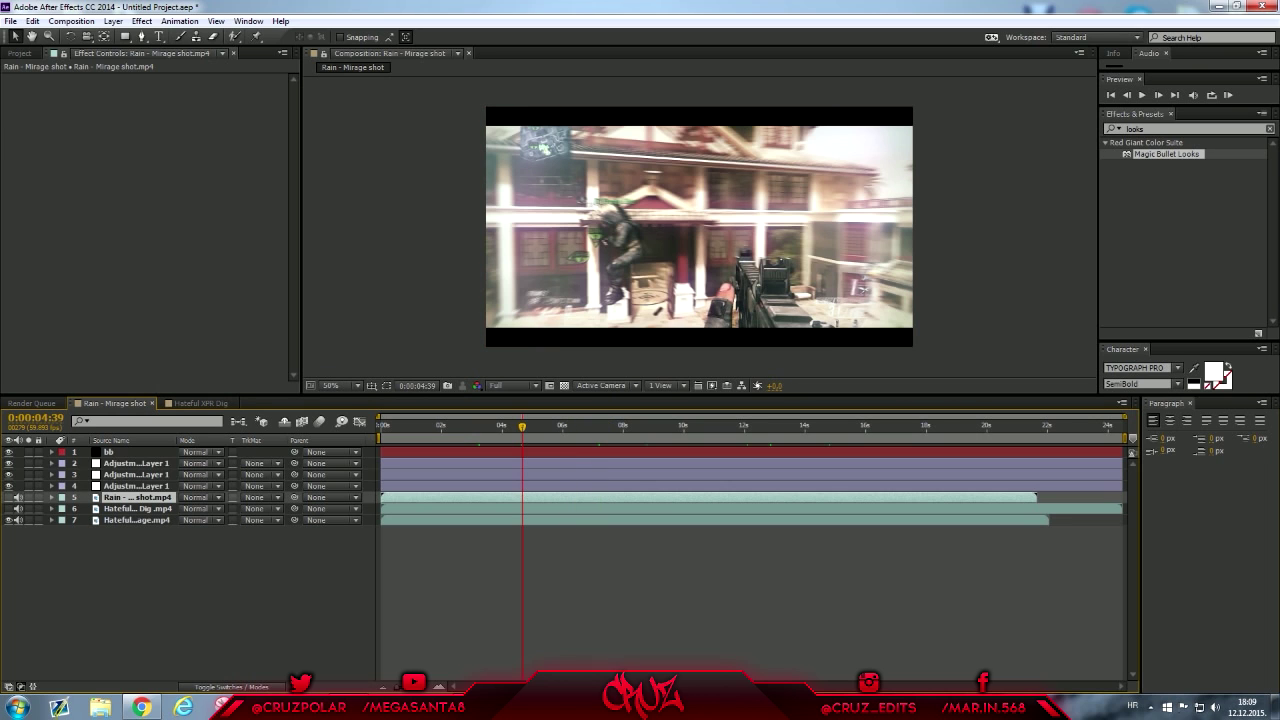
scroll(700, 240, up, 1)
scroll(700, 240, down, 1)
key(comma)
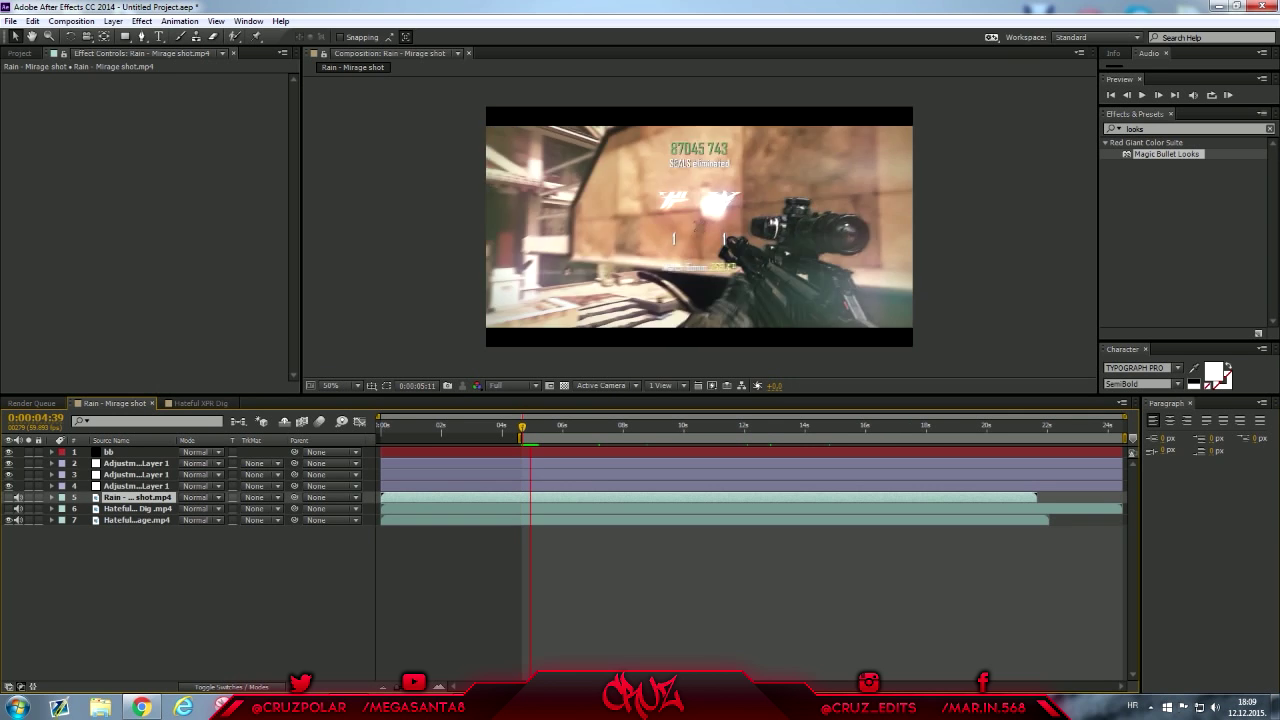
key(space)
click(18, 497)
Copy the bb black-bars layer from the Rain - Mirage shot composition to the top of the Hateful XPR Dig composition
click(201, 403)
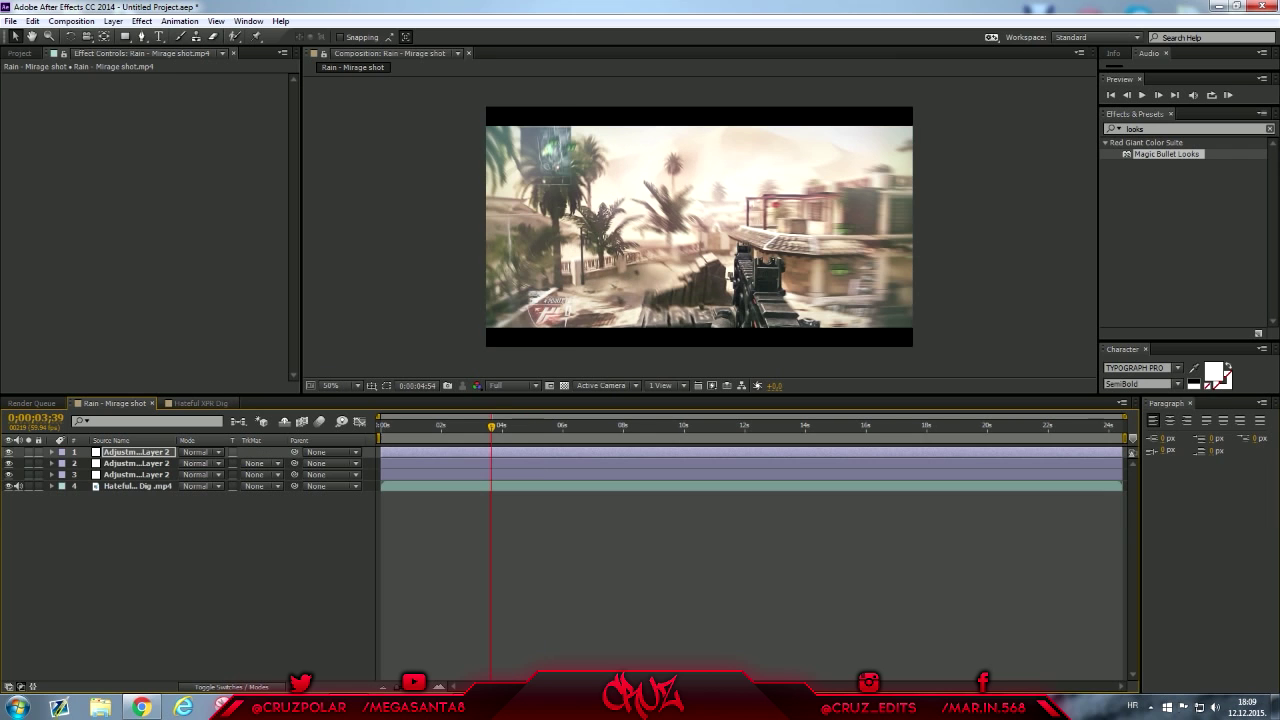
click(515, 426)
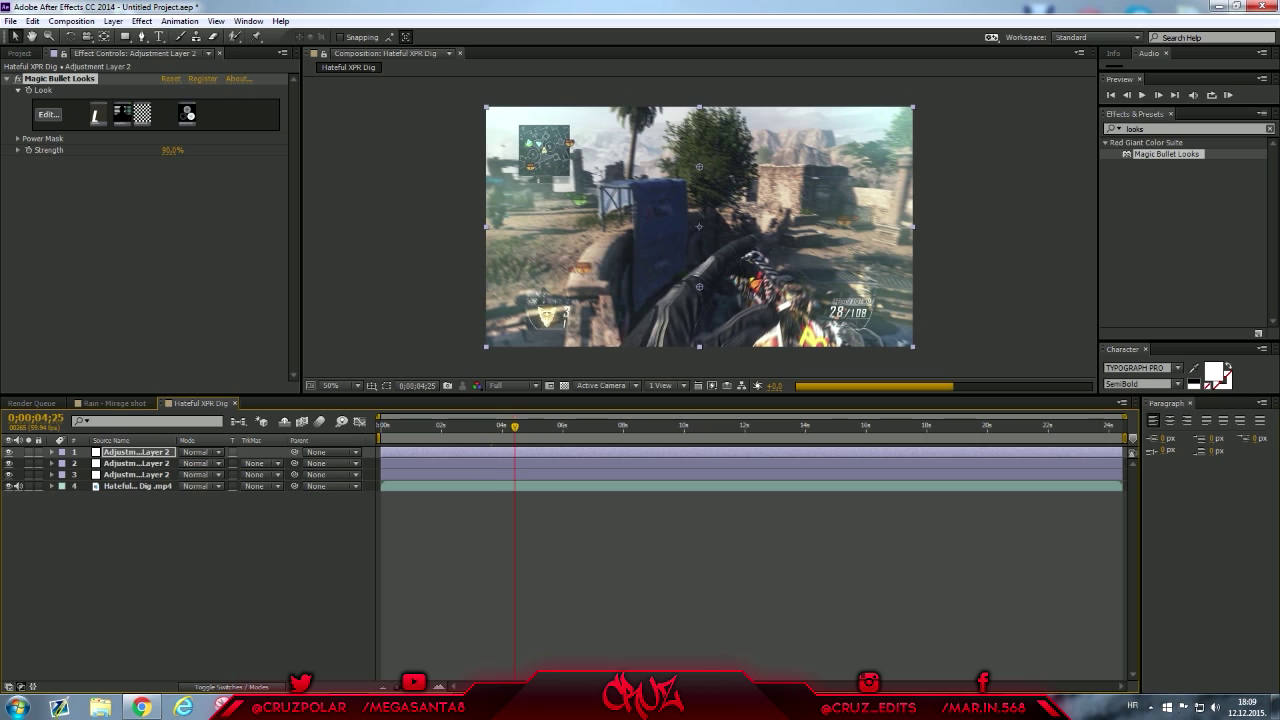
click(114, 403)
click(110, 452)
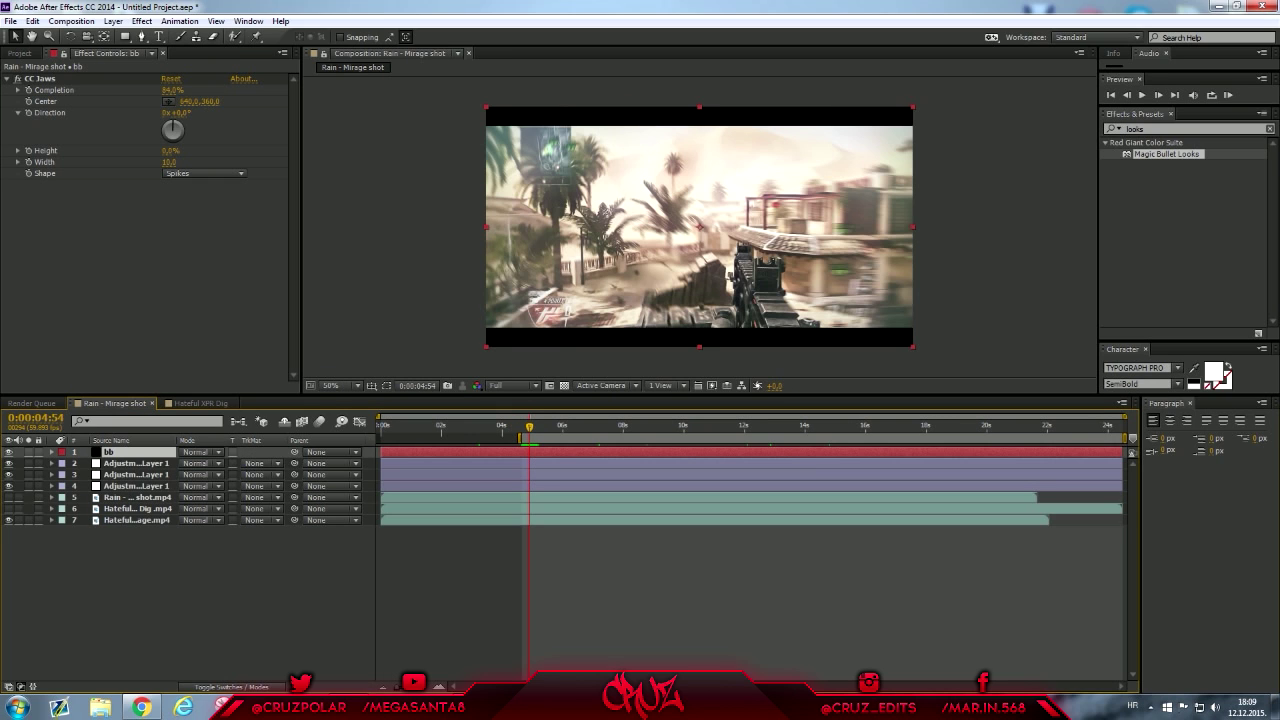
click(201, 403)
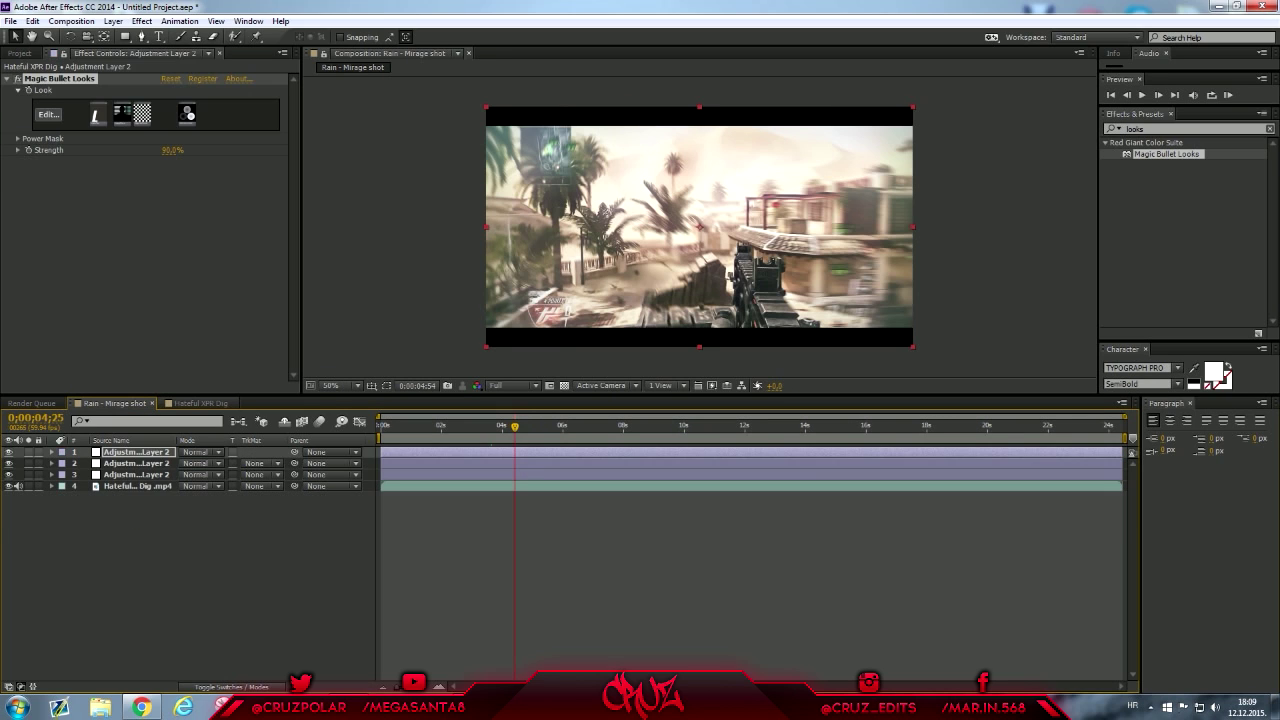
key(ctrl+v)
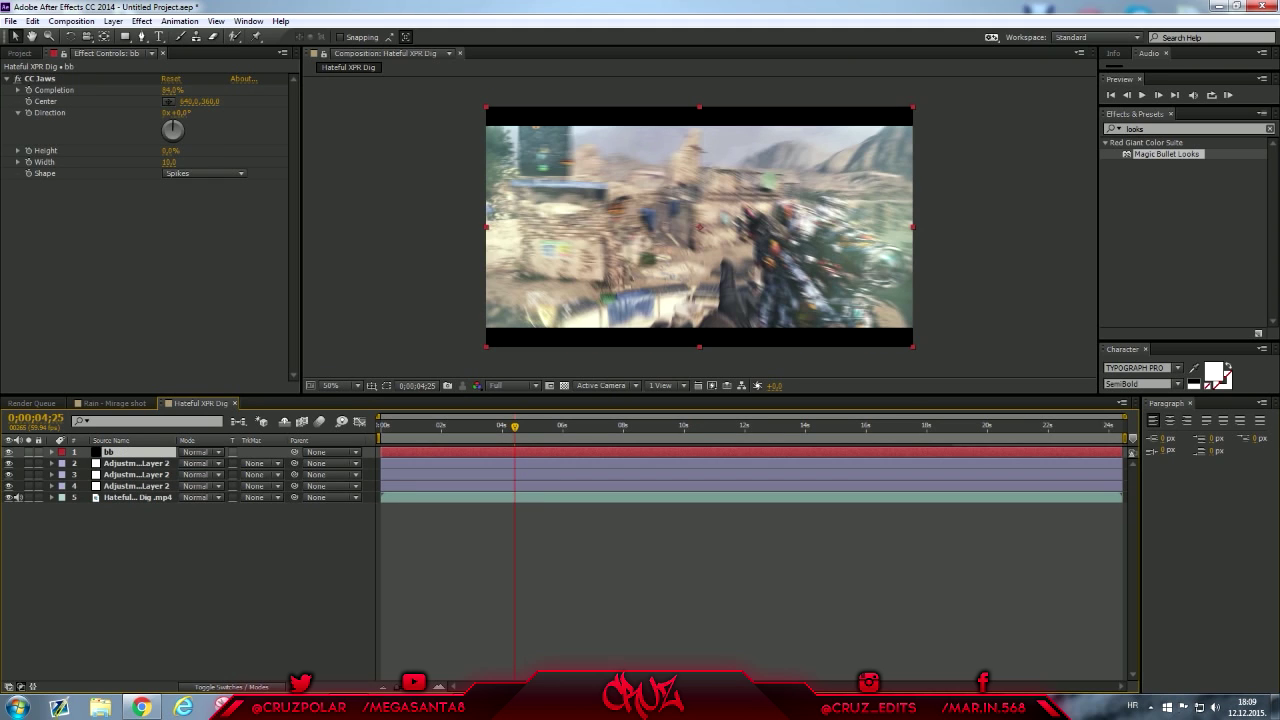
key(KP_0)
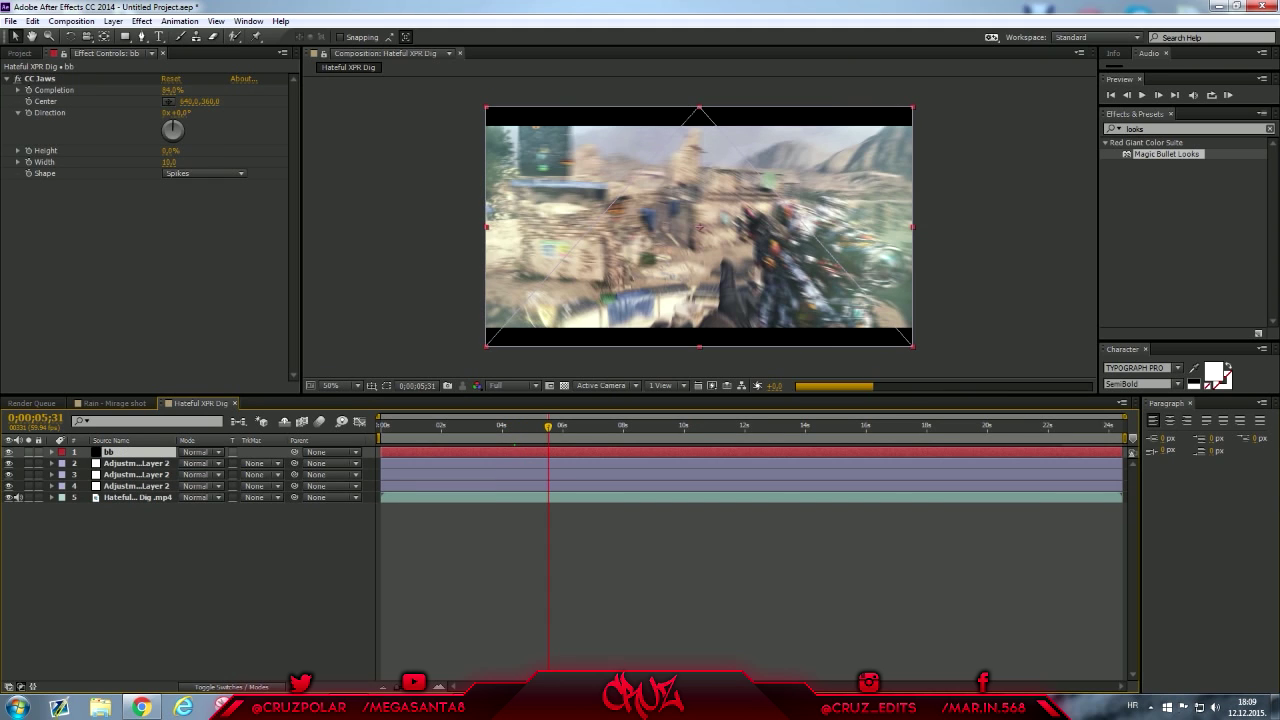
Find the Vibrance effect, apply it to the bb layer, and clear the effect search
click(1150, 129)
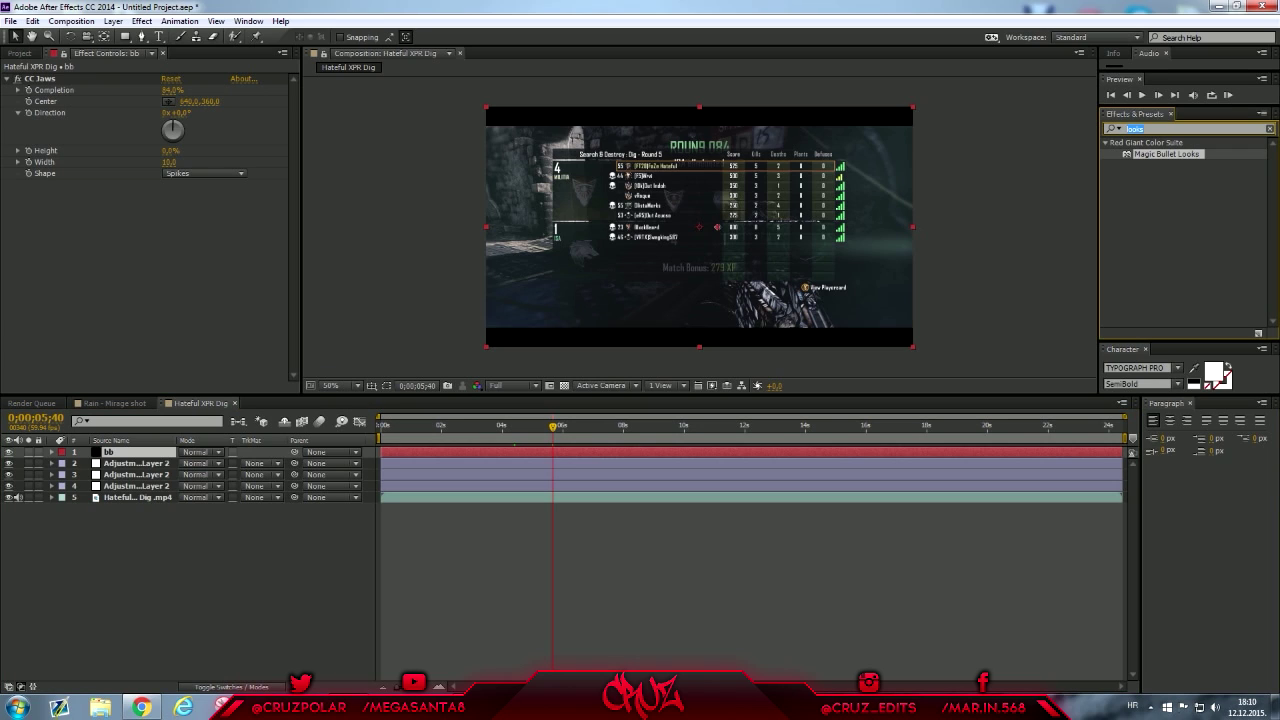
text(vib)
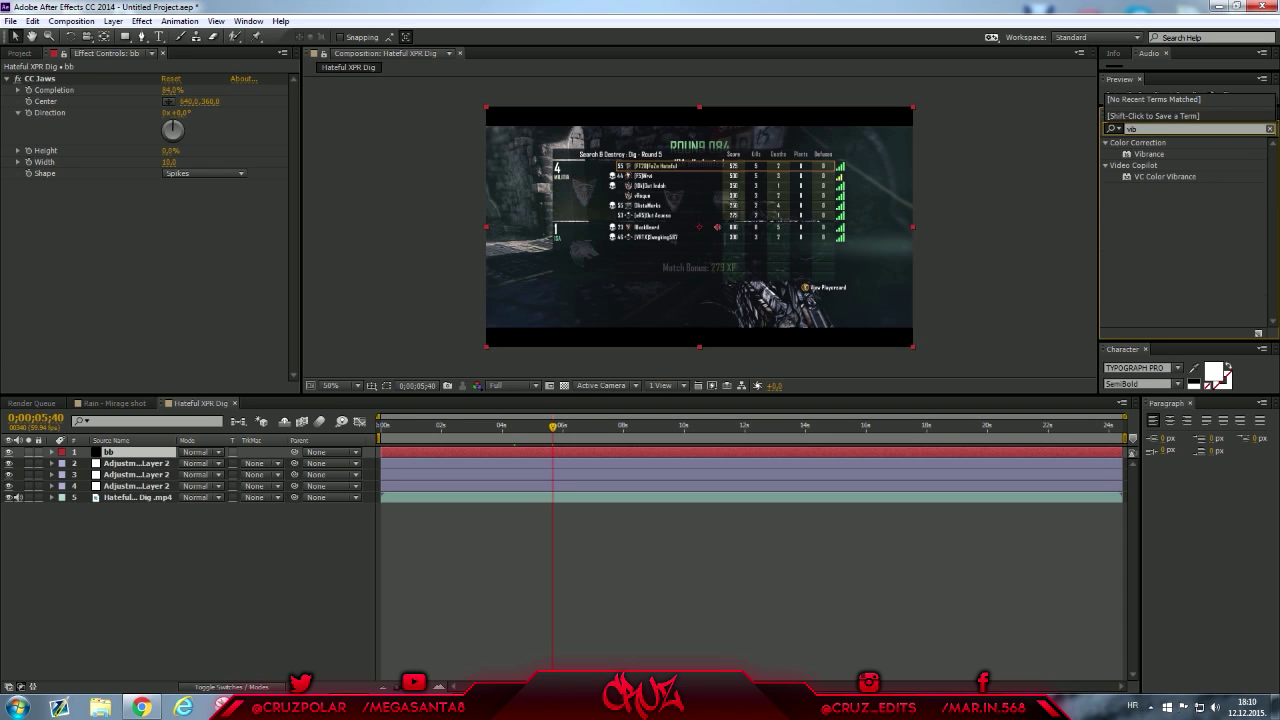
click(1149, 154)
drag(1149, 154, 250, 320)
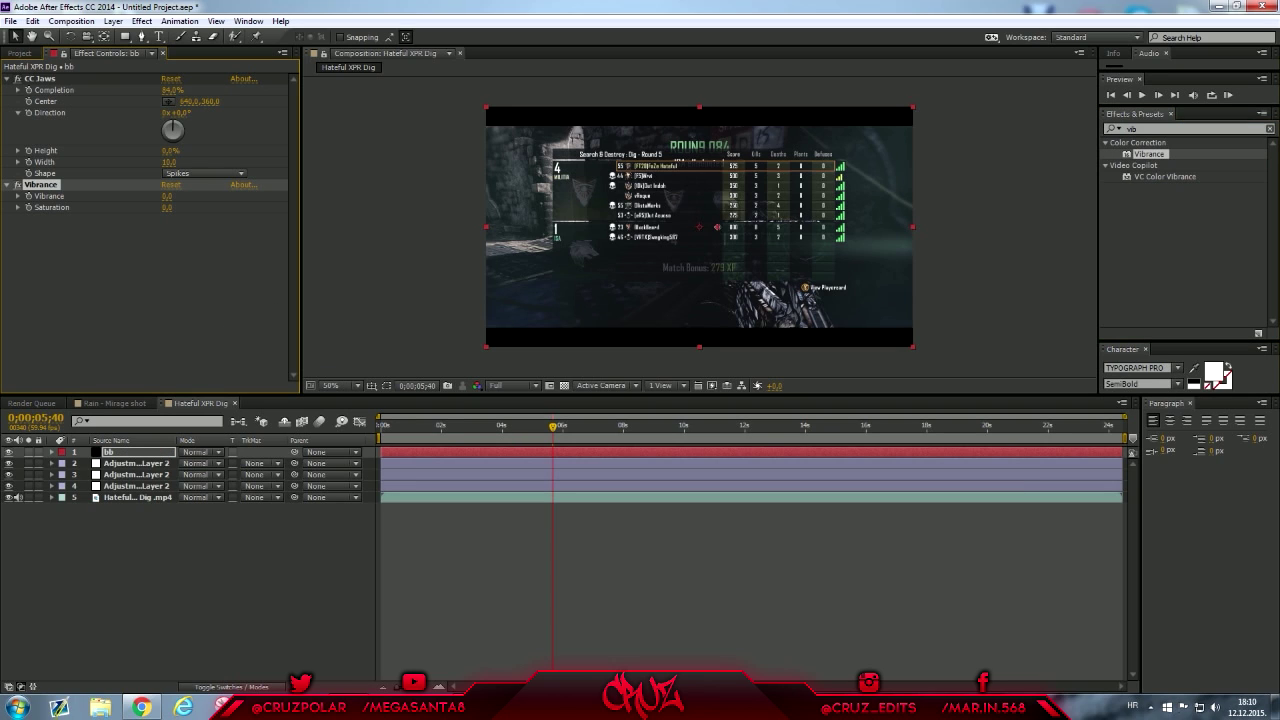
click(1149, 154)
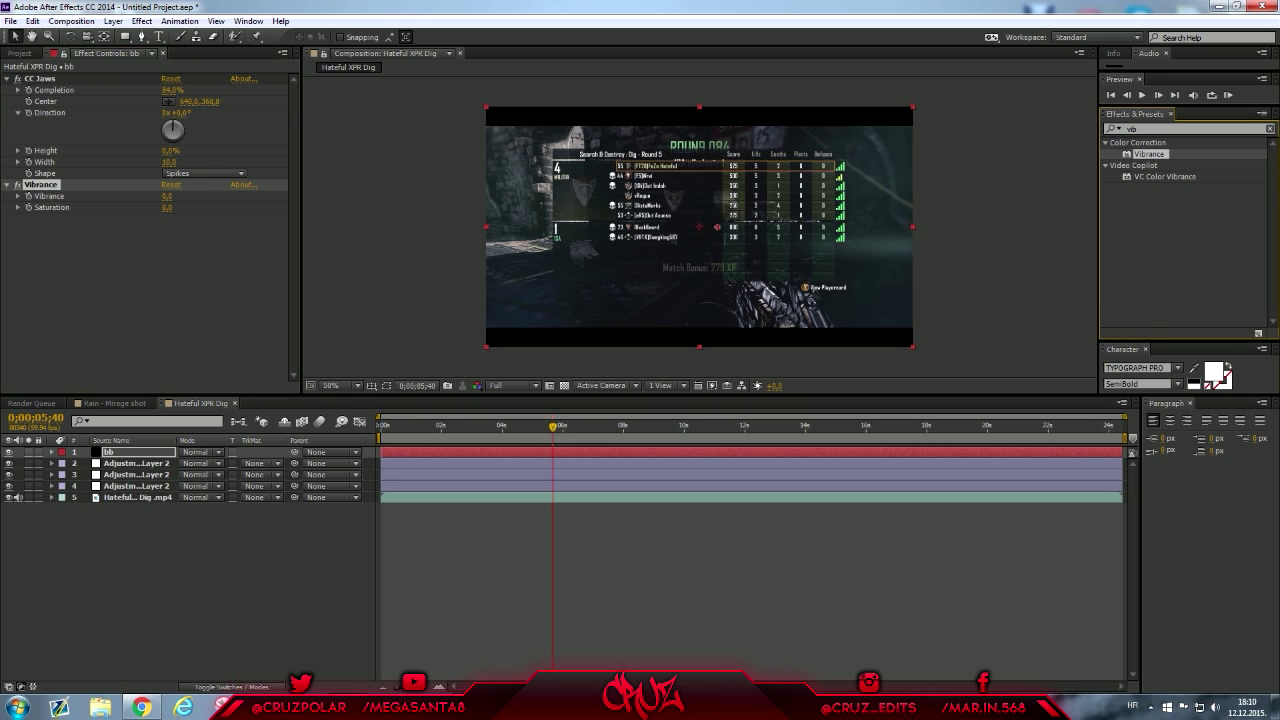
click(1270, 129)
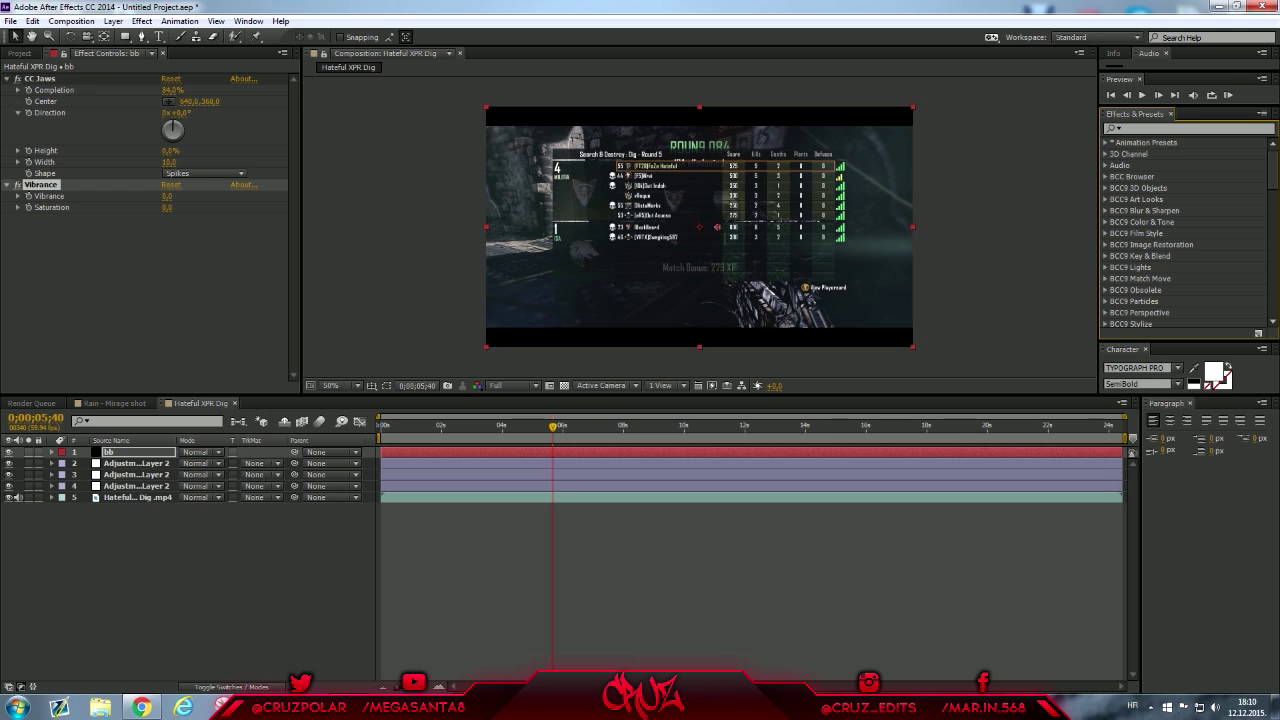
Set the Vibrance effect on the bb layer to Vibrance -25 and Saturation 20, checking the frame at 0:00:04:37
drag(167, 196, 150, 196)
click(520, 426)
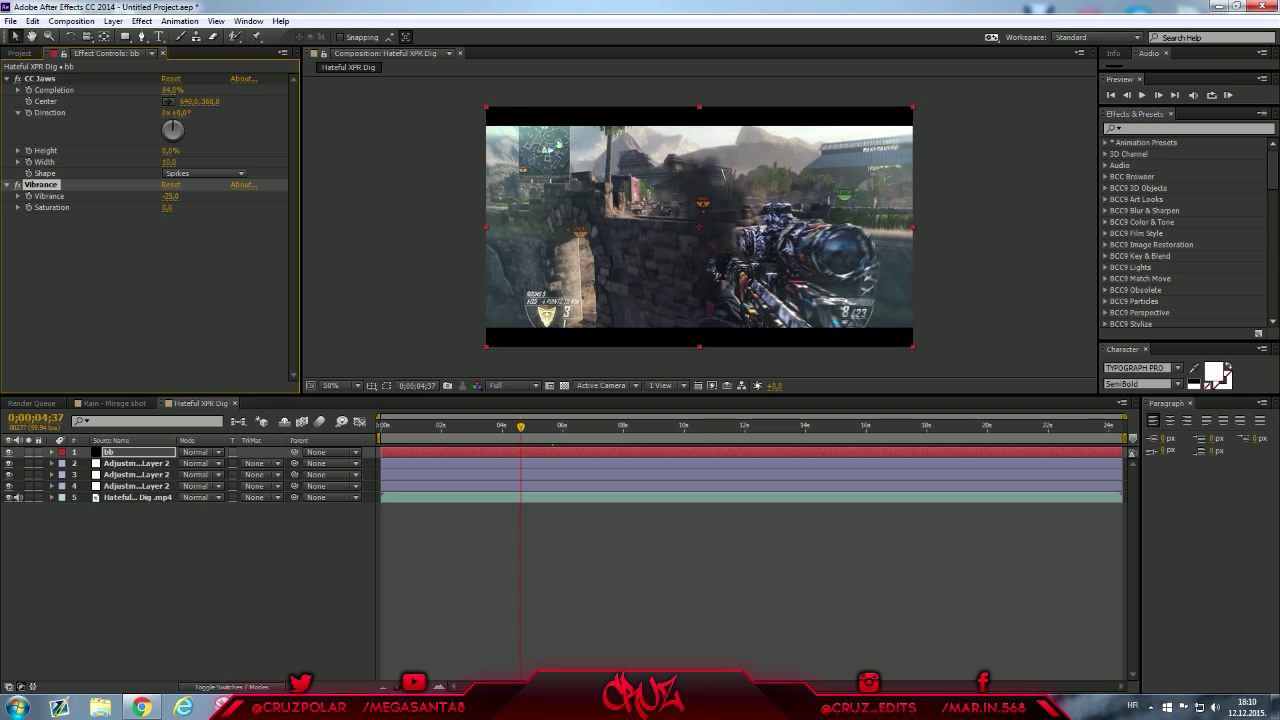
click(167, 208)
text(30)
key(Return)
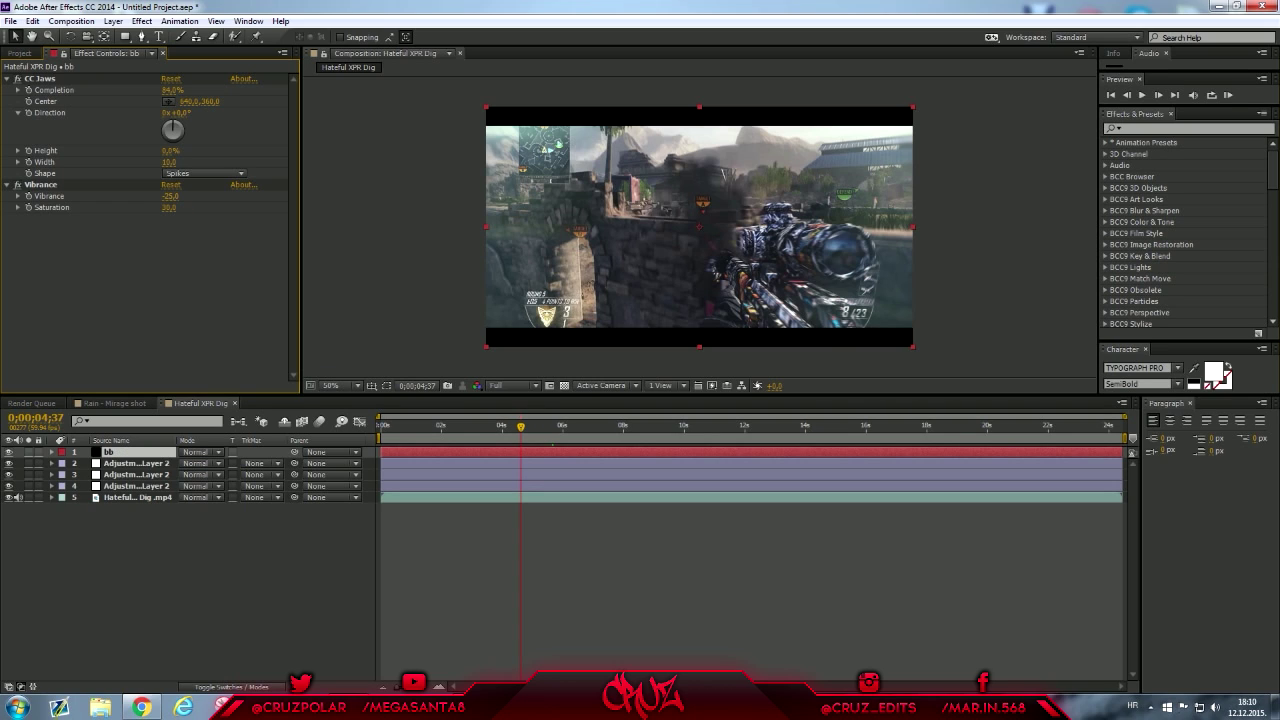
scroll(699, 227, up, 1)
key(h)
drag(650, 285, 609, 218)
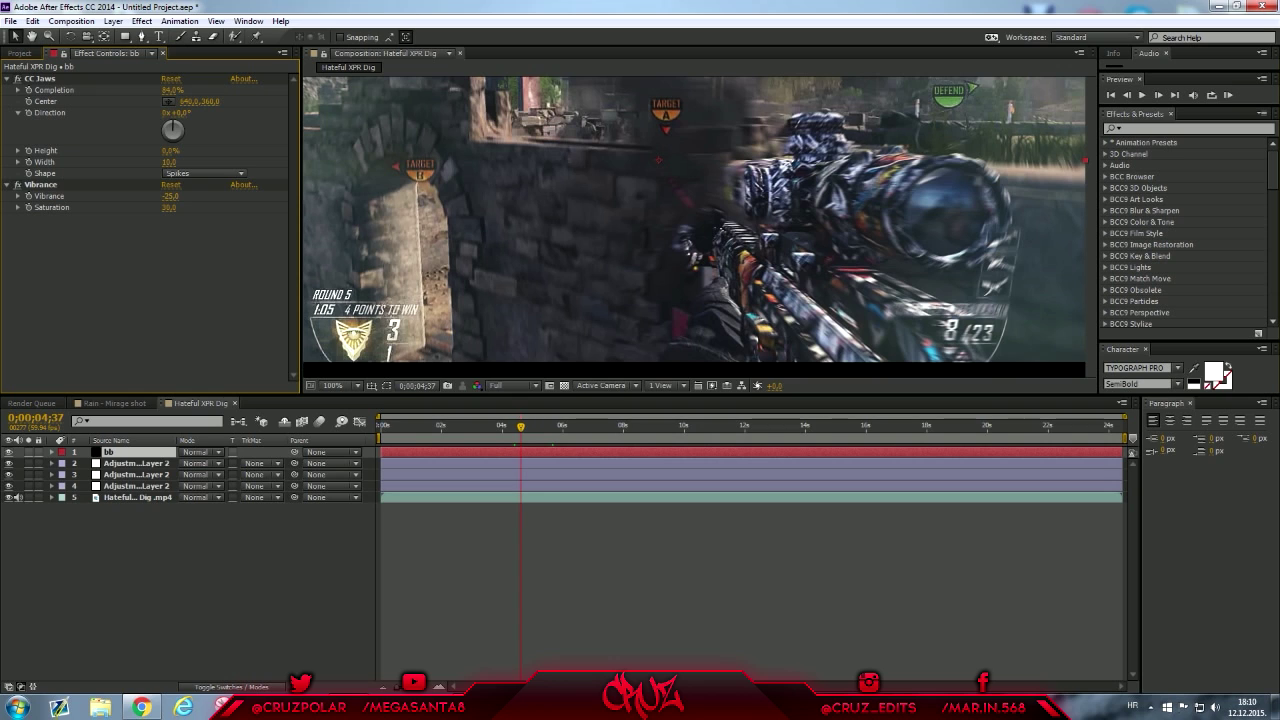
Compare the bb layer's look with Vibrance on and off, and against the Rain - Mirage shot composition
drag(609, 218, 626, 350)
click(17, 185)
click(17, 185)
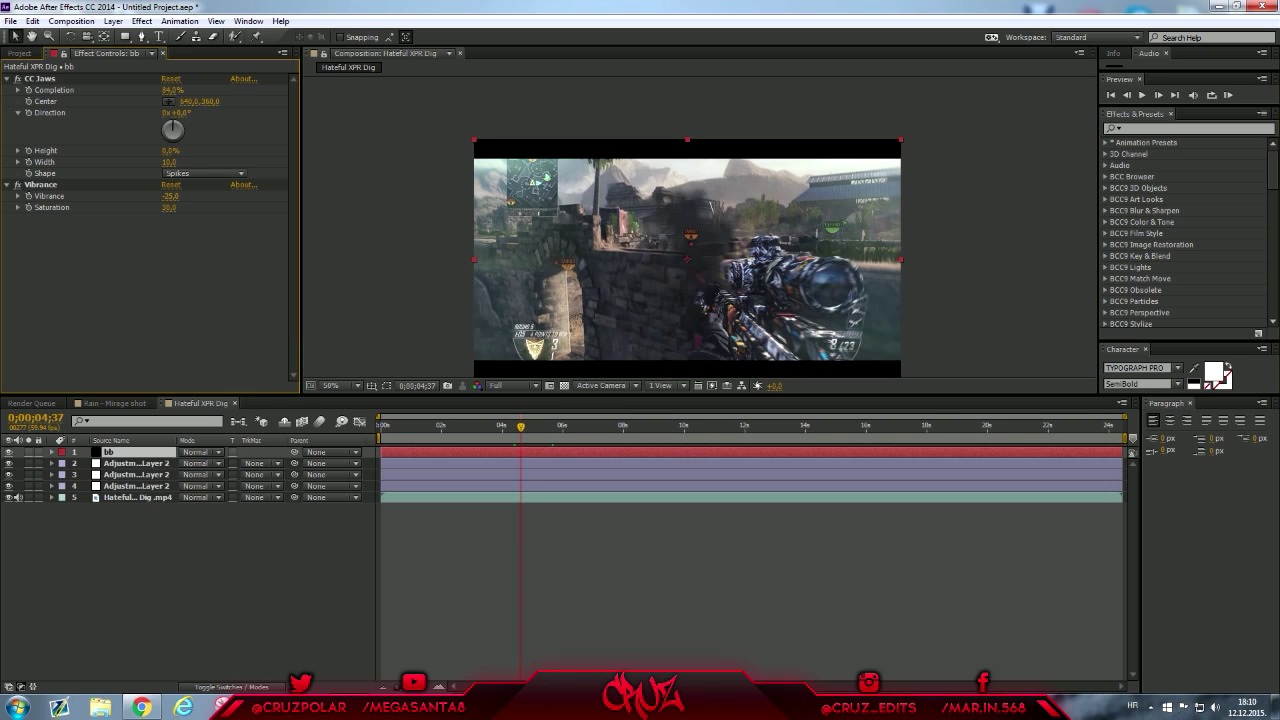
click(114, 403)
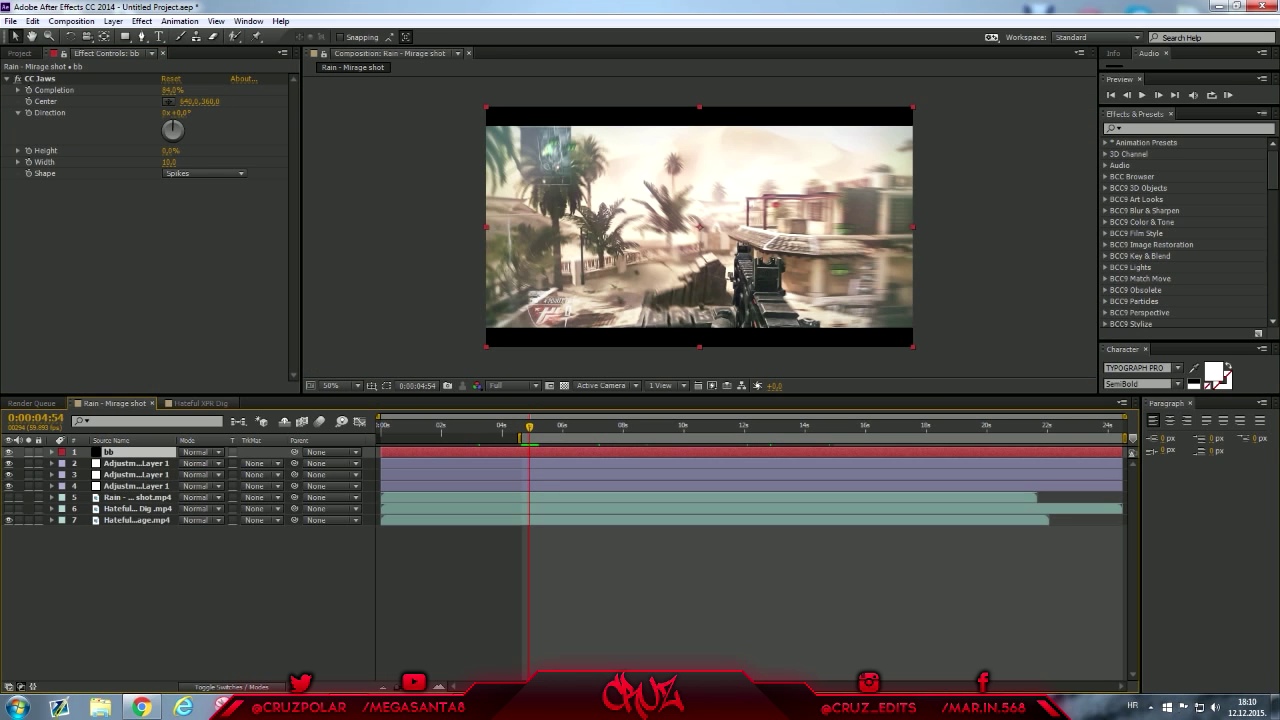
click(201, 403)
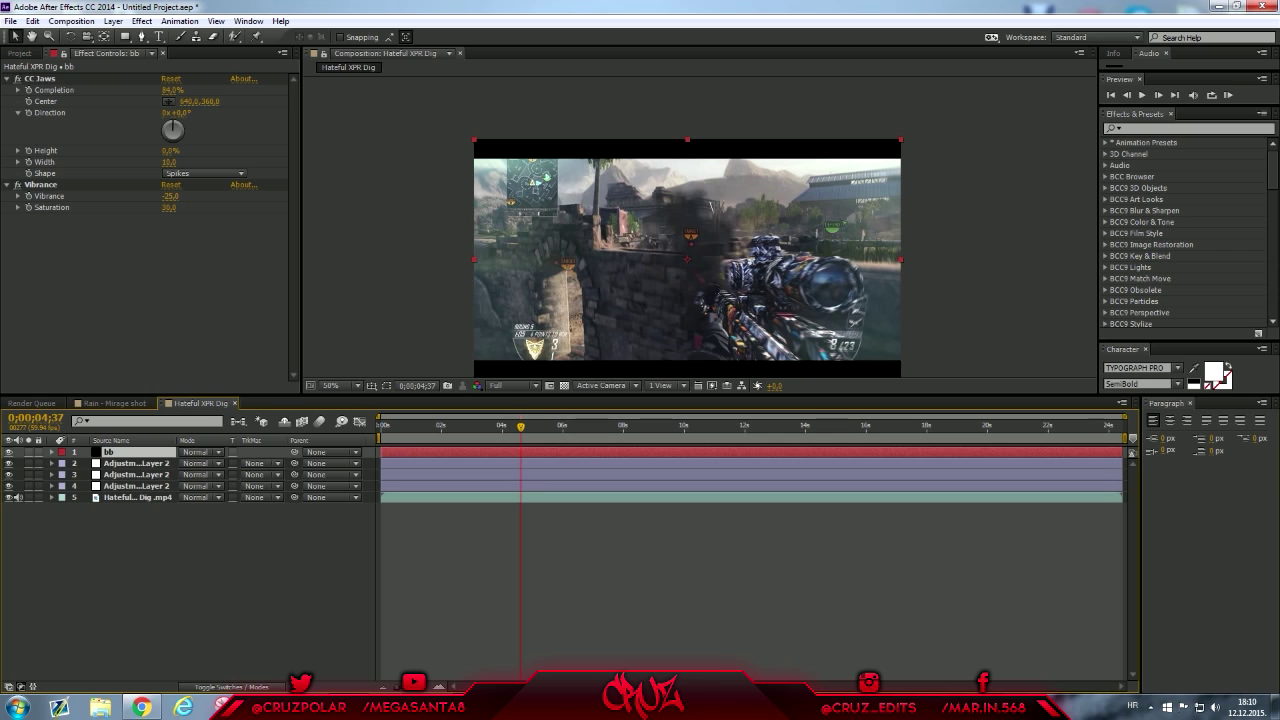
click(17, 185)
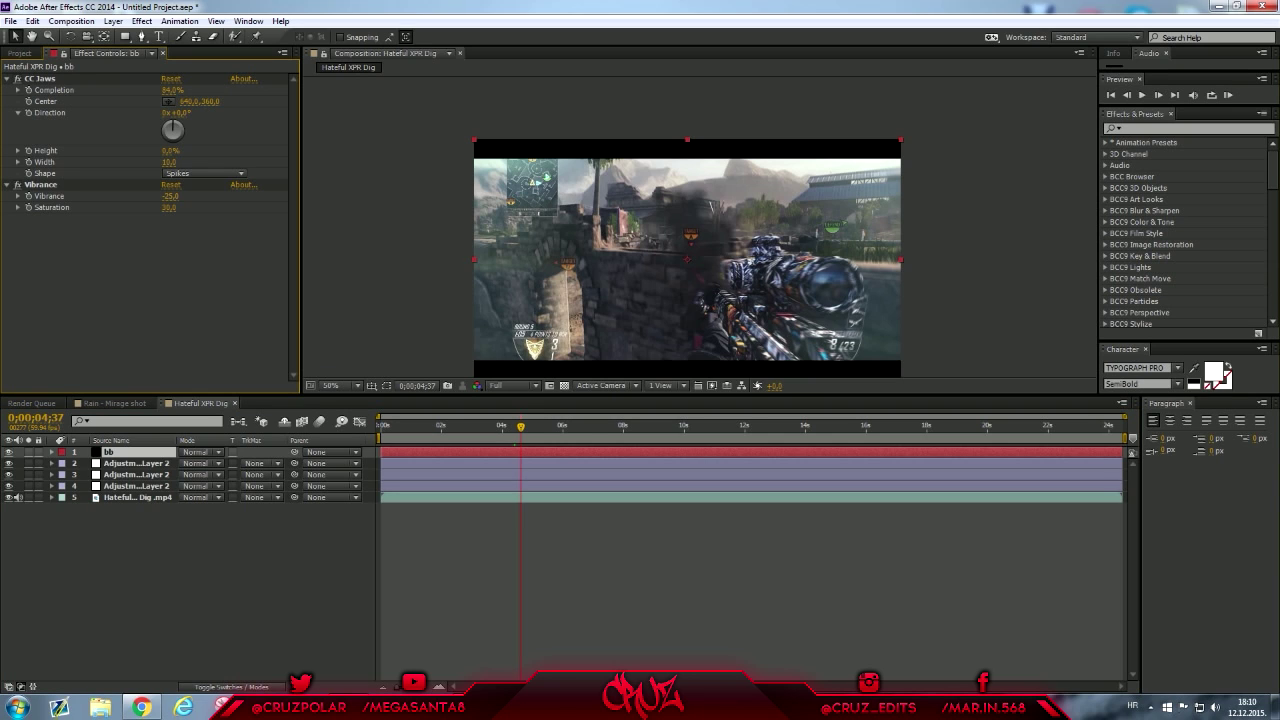
Search the effects library for glow and look through the matches for the standard Glow effect
click(1188, 129)
key(g)
key(w)
click(1188, 129)
text(glow)
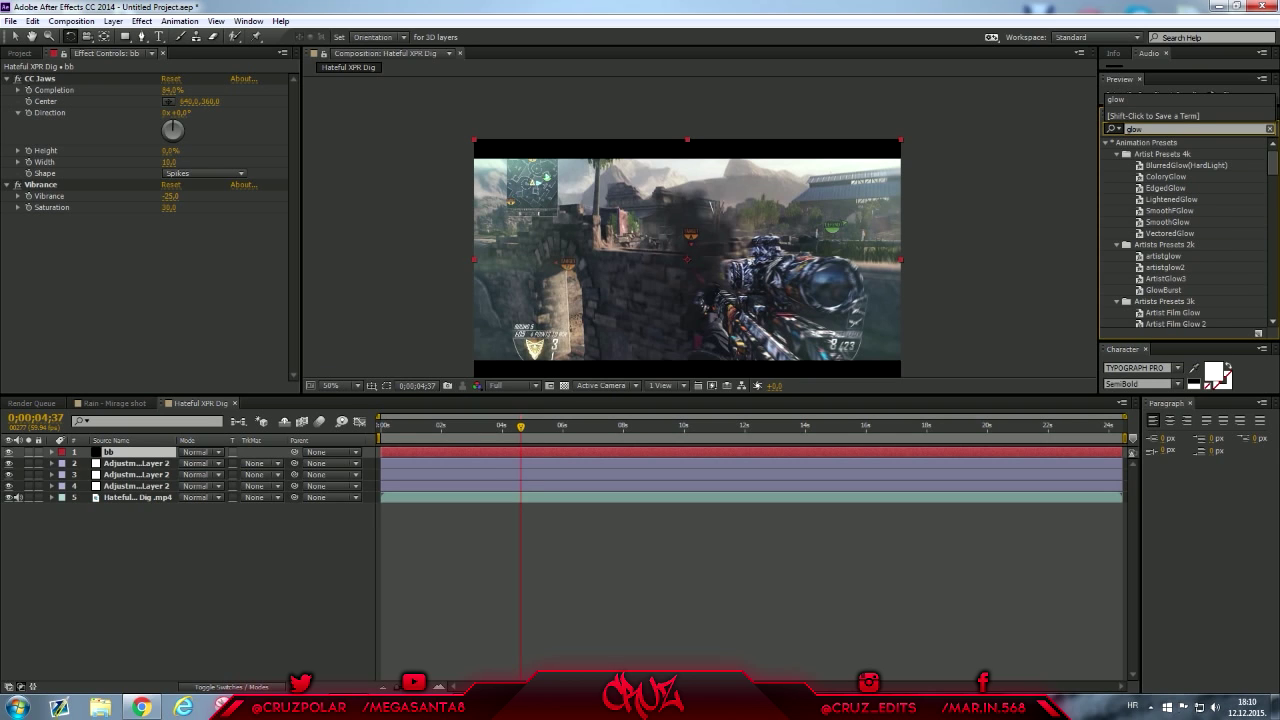
drag(1273, 163, 1273, 199)
scroll(1188, 230, down, 10)
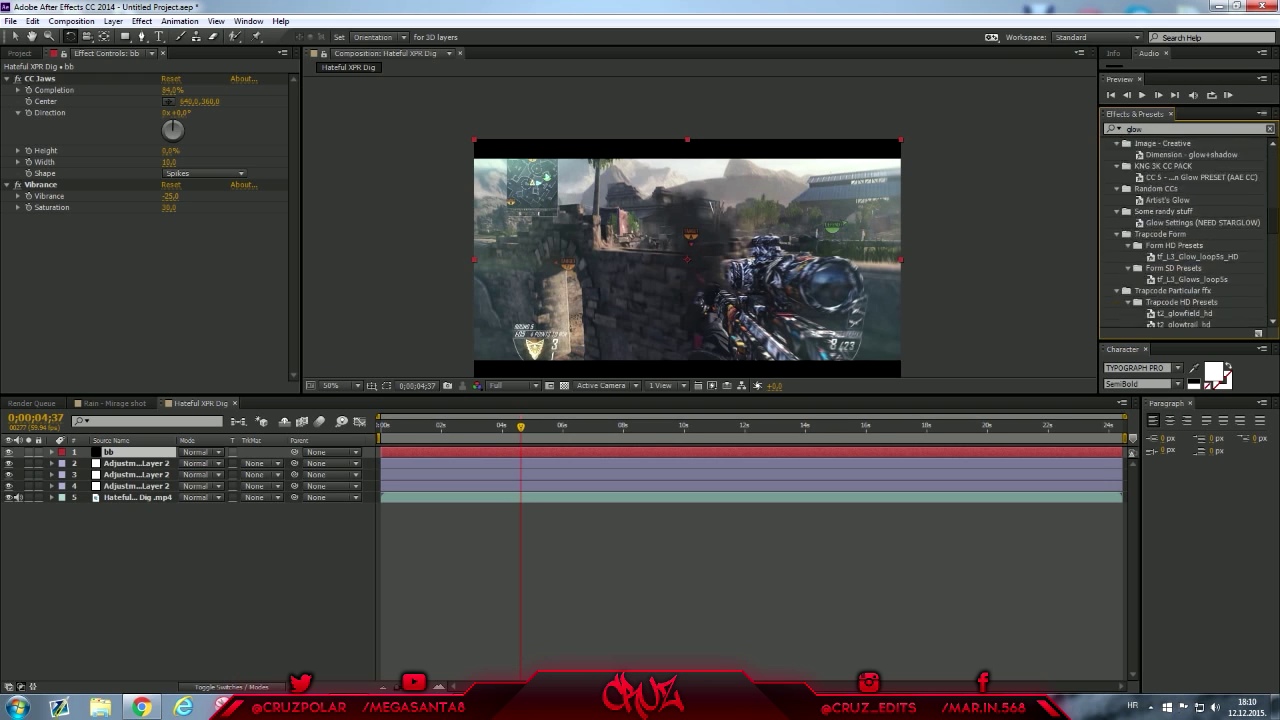
scroll(1188, 230, down, 5)
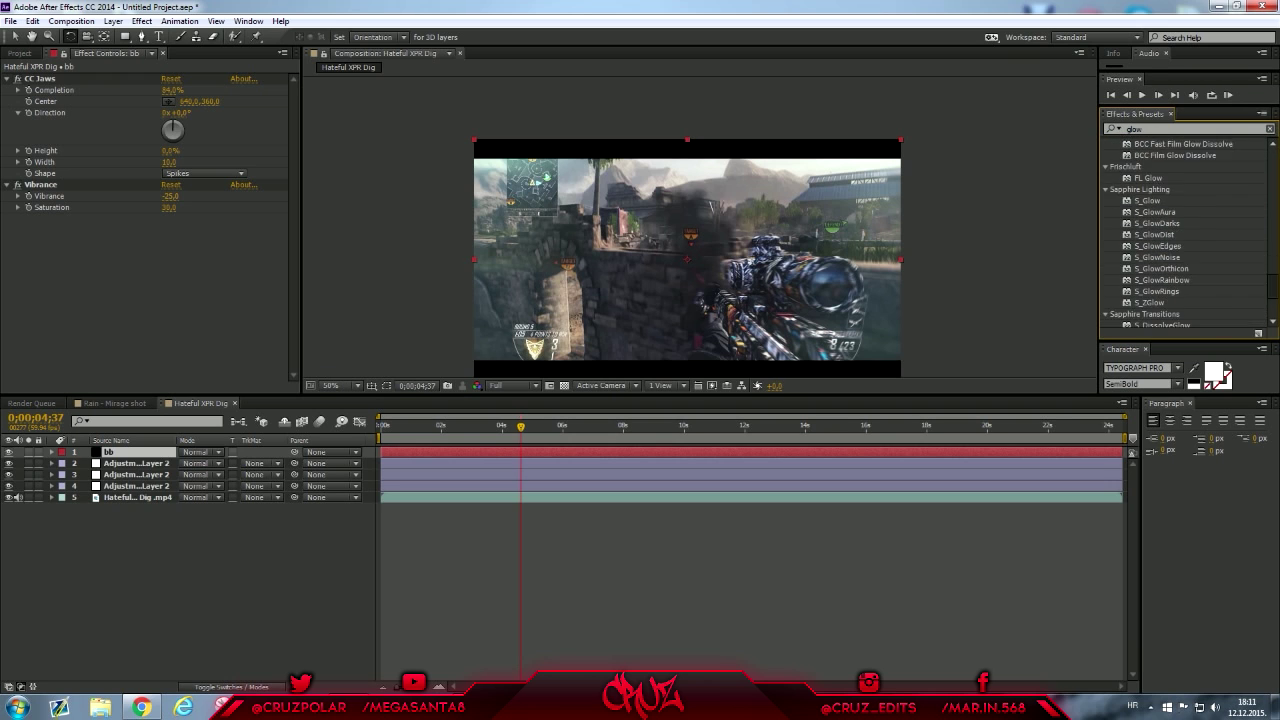
Apply the Stylize Glow effect to the bb layer and set its Glow Threshold to 94%
click(1143, 231)
mouse_move(1143, 230)
mouse_down()
mouse_move(360, 213)
mouse_move(82, 183)
mouse_move(82, 205)
mouse_up()
key(v)
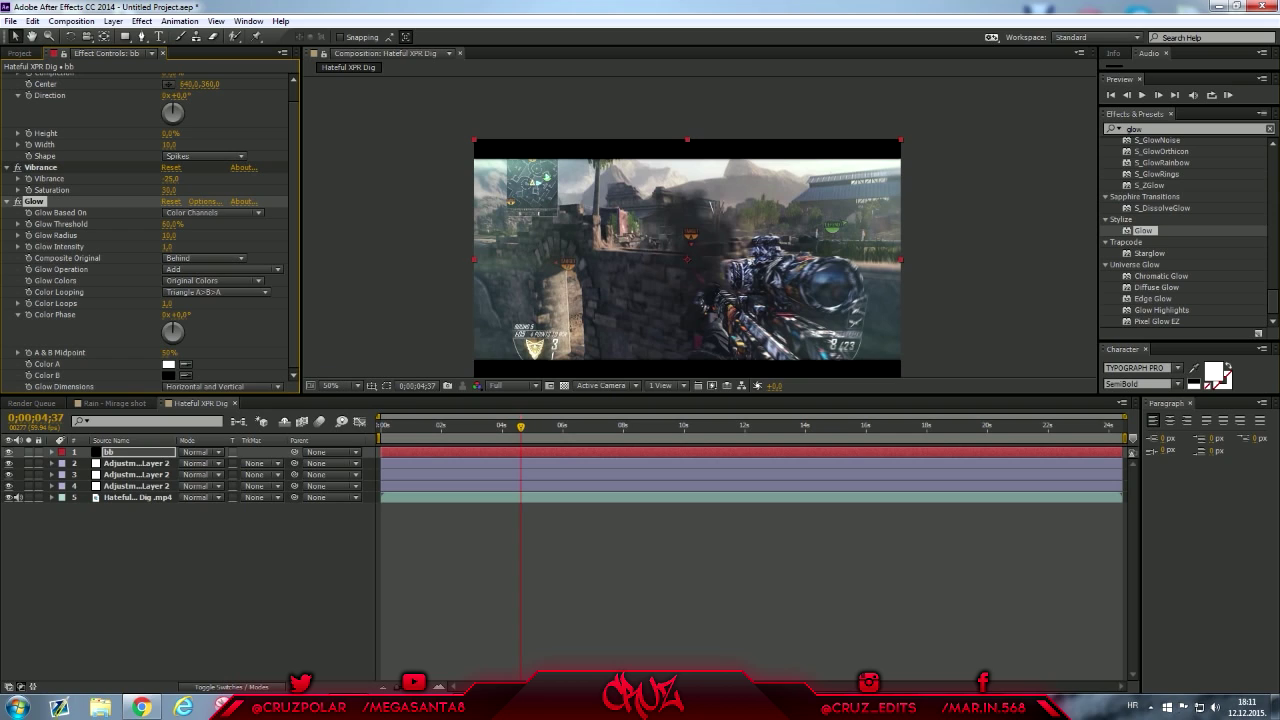
click(172, 224)
key(Return)
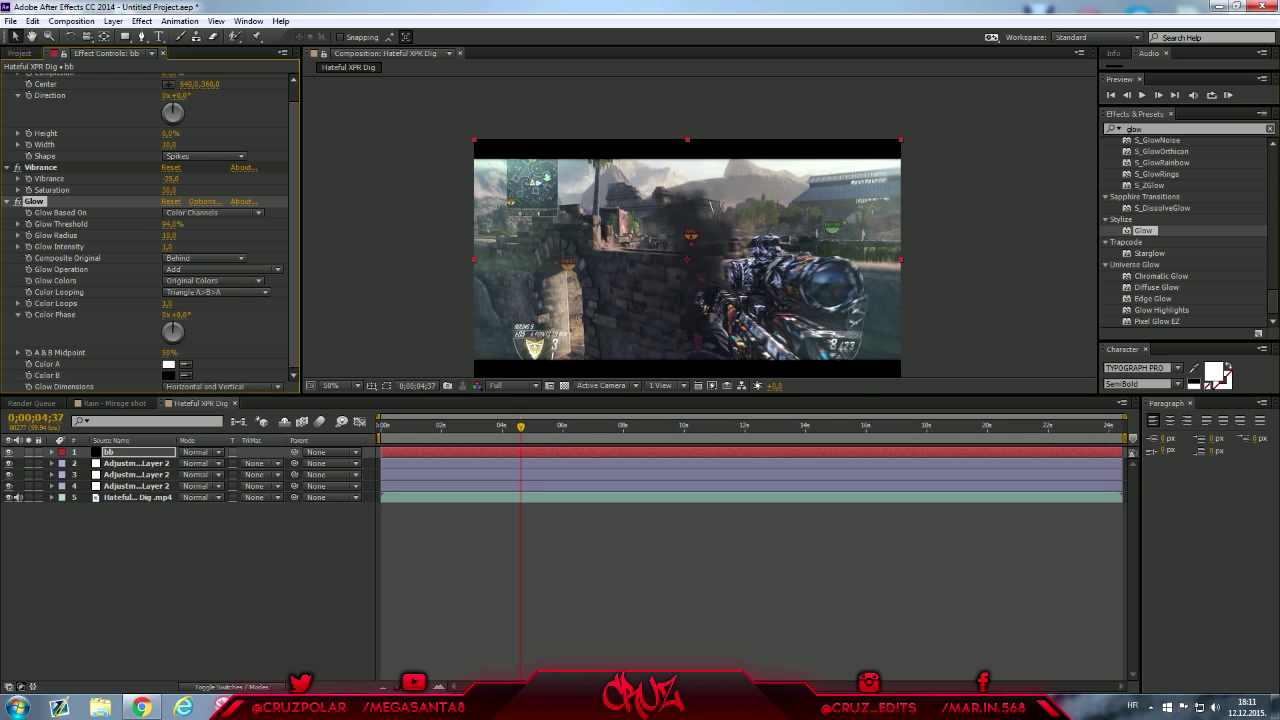
Set the bb layer's Glow to purple 9713CE for Color A and cyan 00F4E6 for Color B, and increase its Glow Radius
click(168, 365)
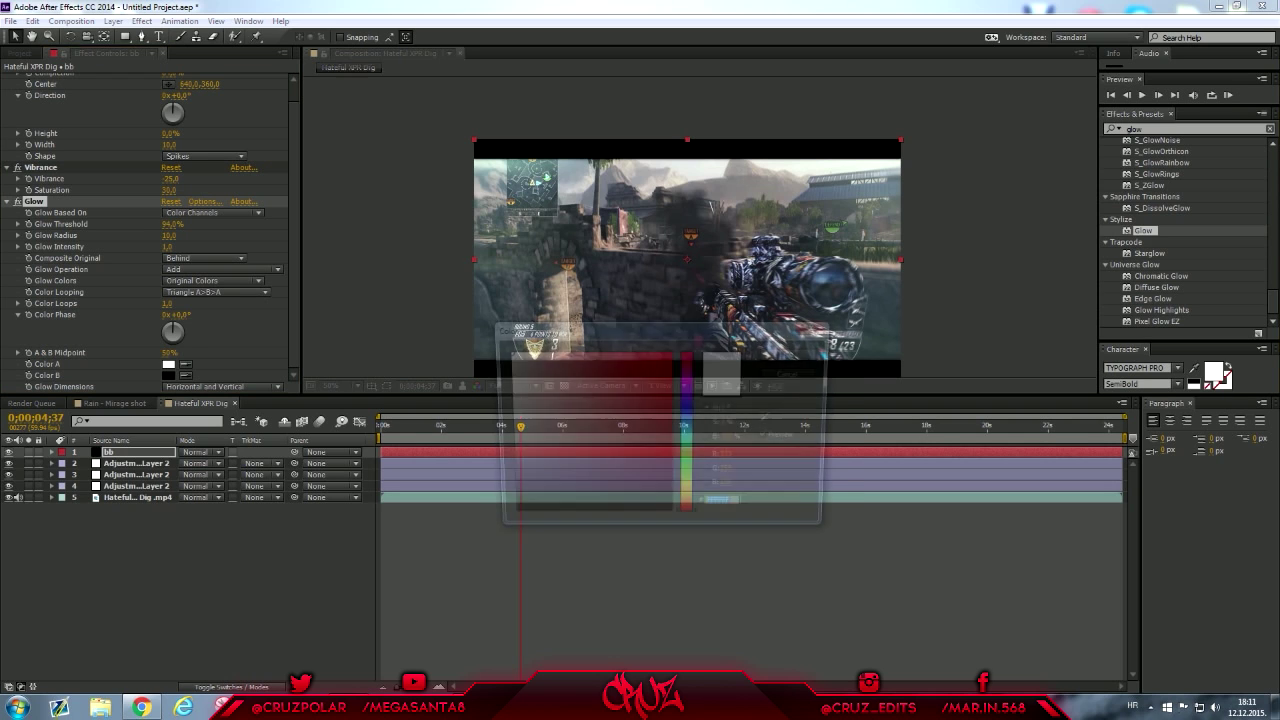
click(664, 363)
click(688, 386)
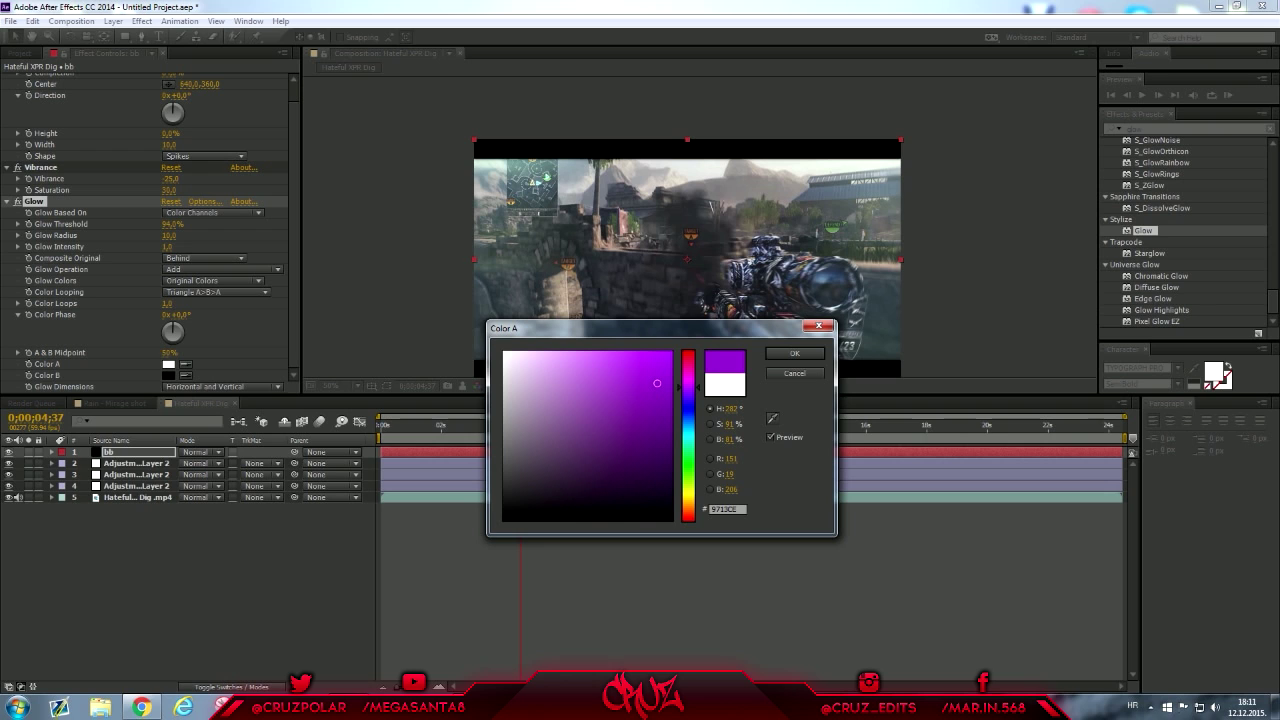
click(795, 353)
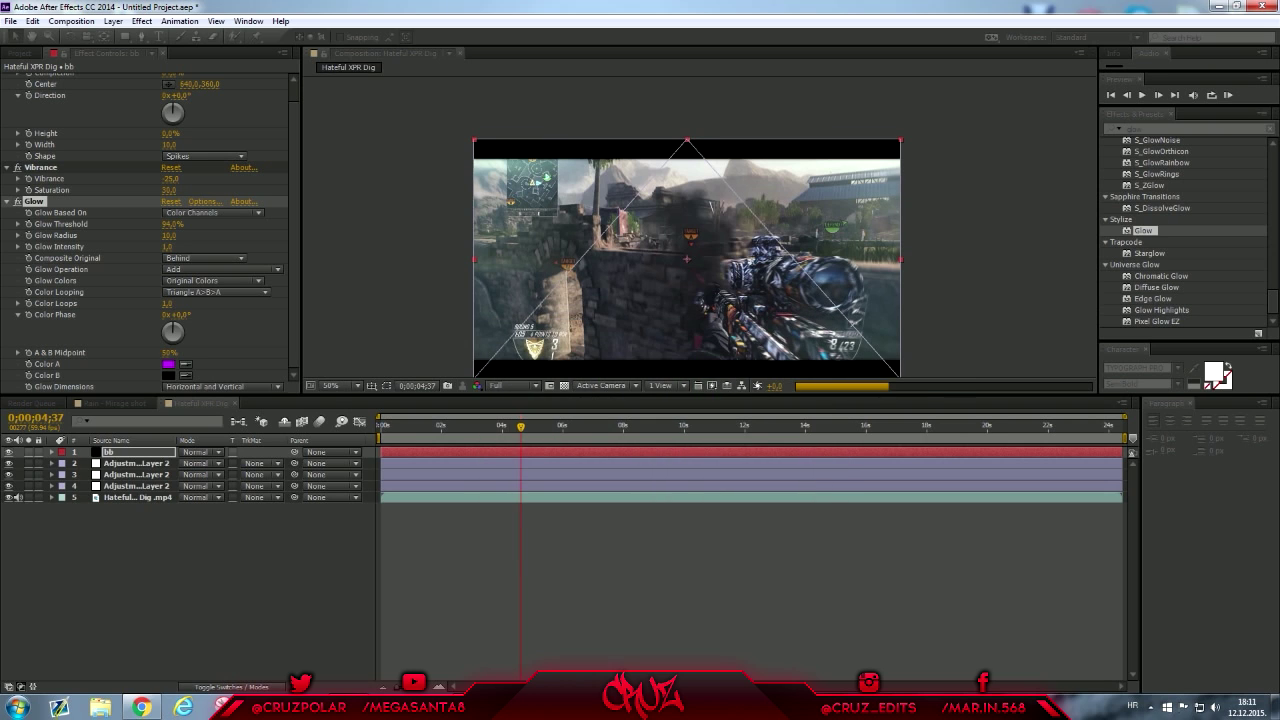
click(168, 376)
text(0CD0C4)
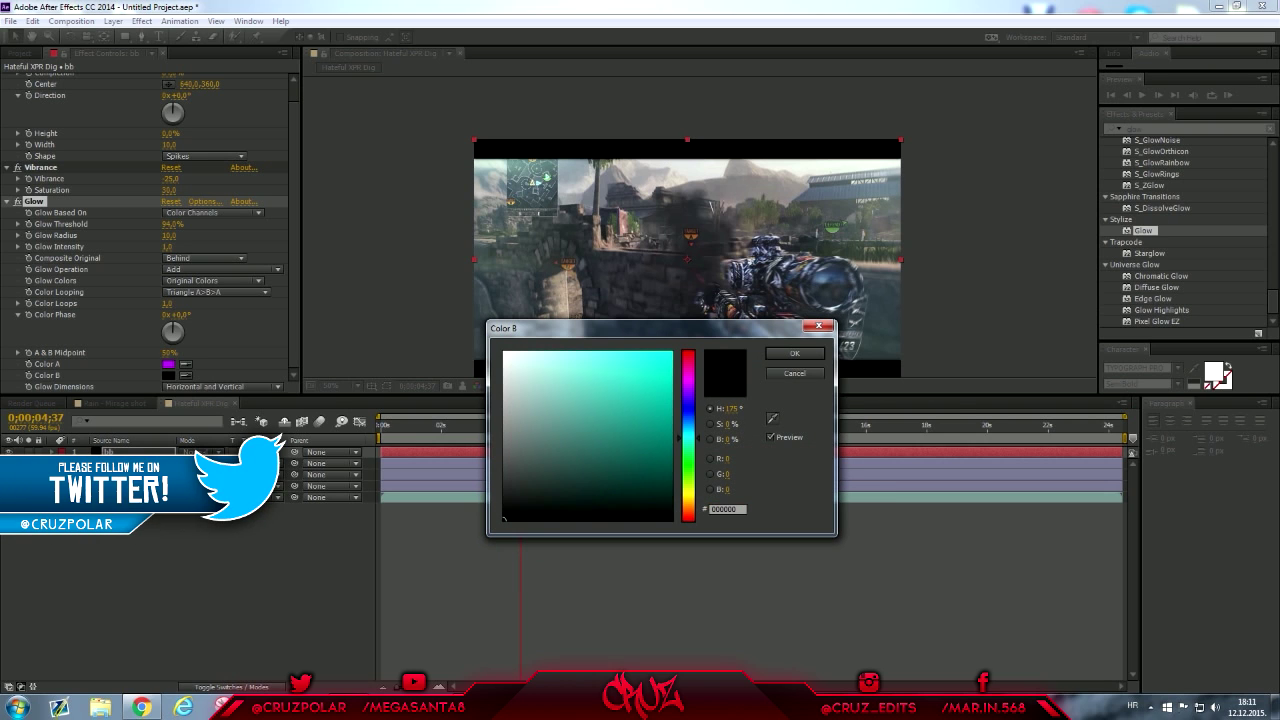
drag(662, 382, 672, 356)
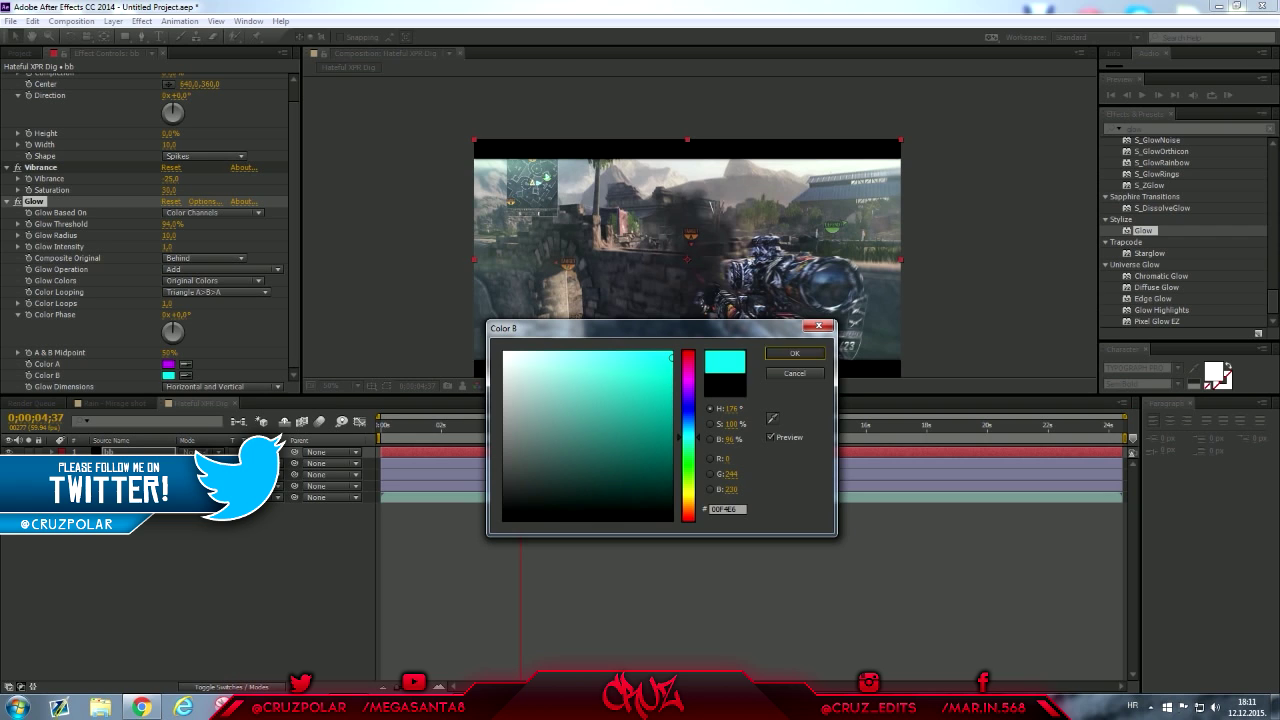
key(Return)
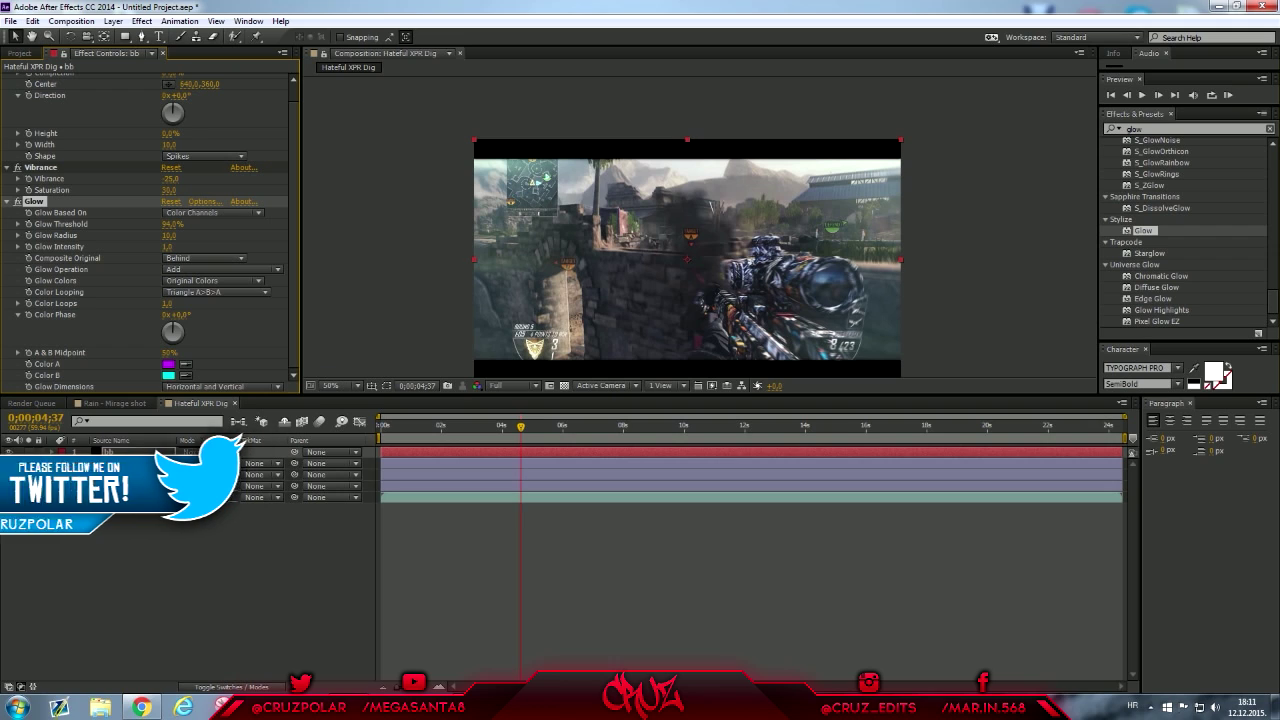
drag(169, 236, 220, 236)
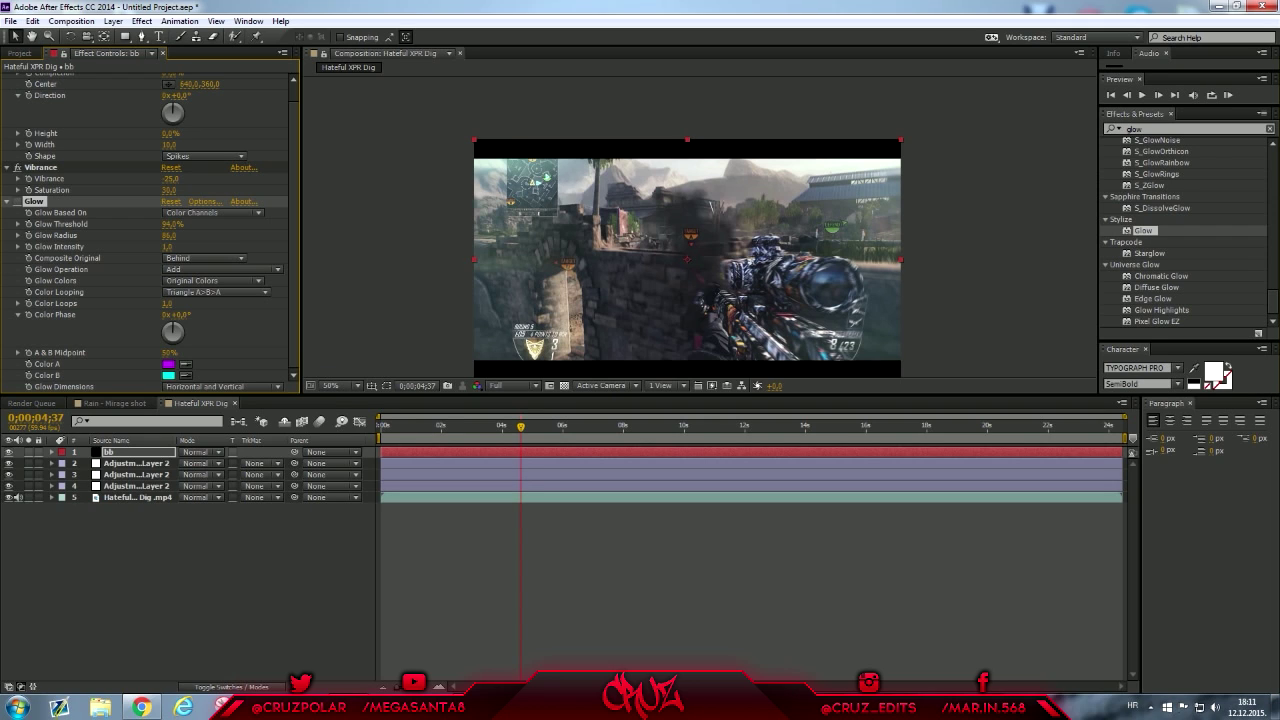
Delete the Glow and Vibrance effects from the bb layer
key(Delete)
click(42, 185)
key(Delete)
Apply the Stylize Glow effect to the uppermost Adjustment Layer 2, after Magic Bullet Looks
click(137, 464)
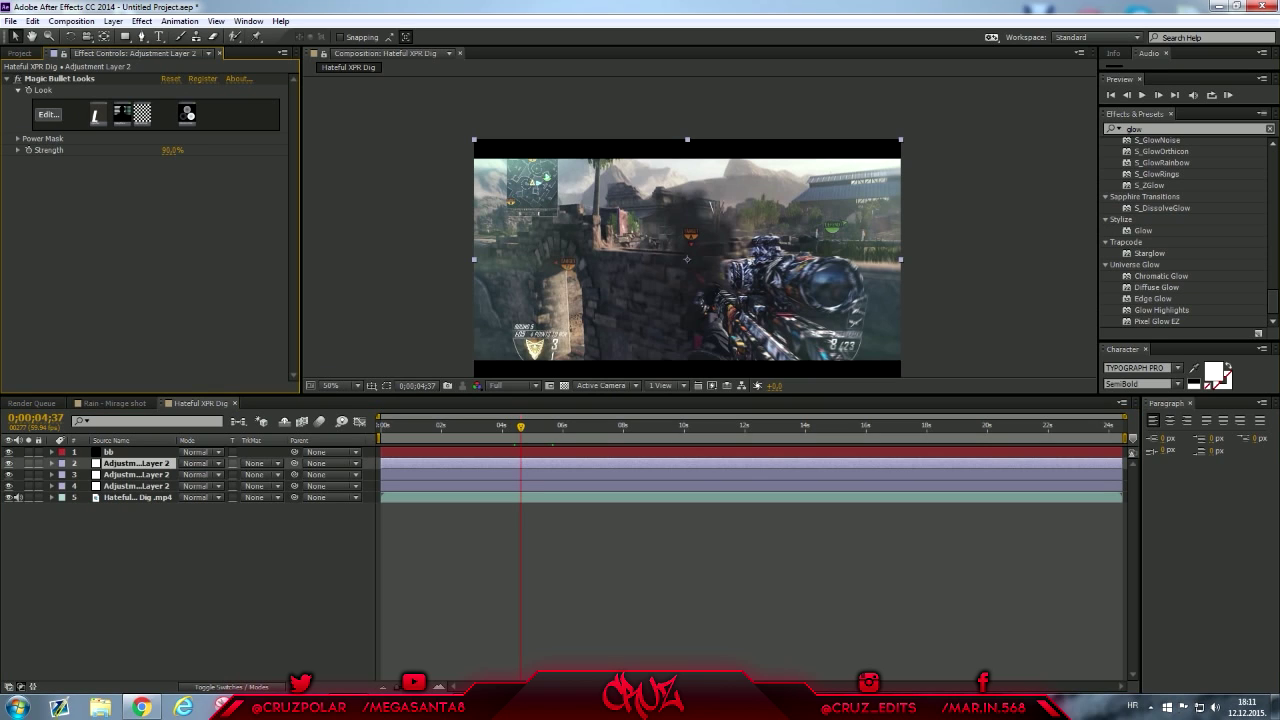
drag(1180, 229, 1145, 289)
click(1143, 231)
drag(1143, 230, 205, 270)
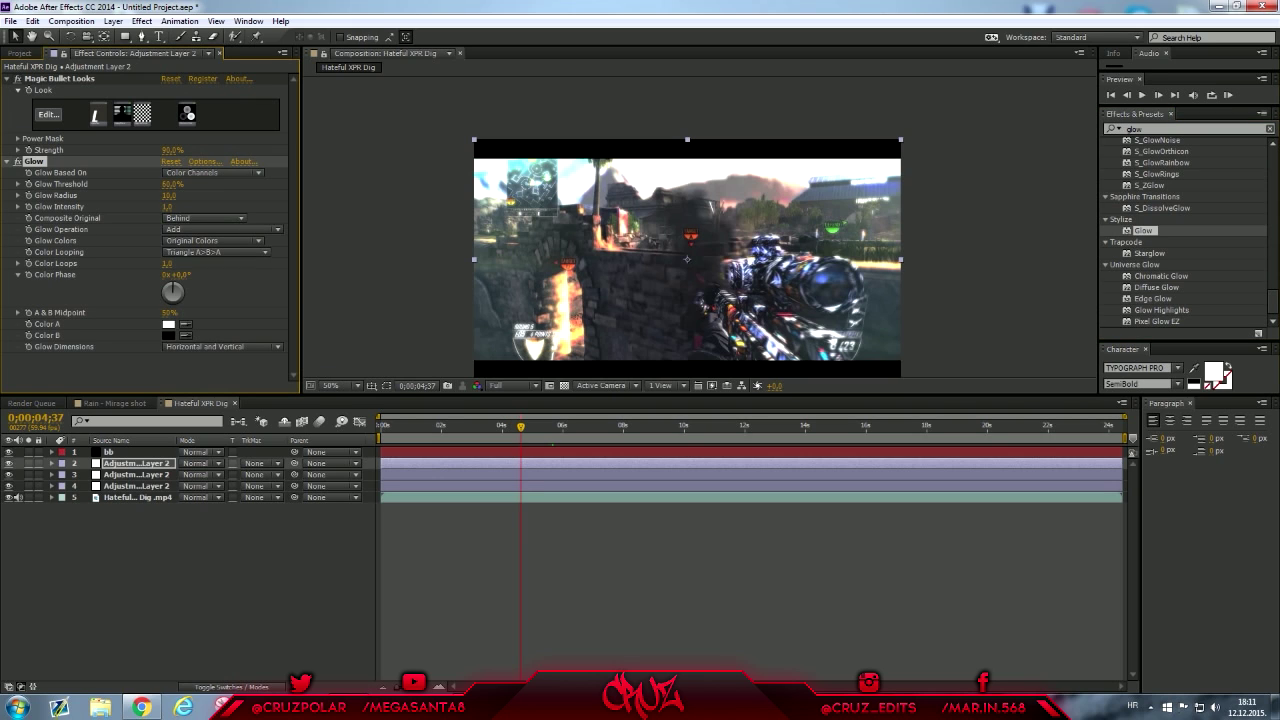
click(112, 452)
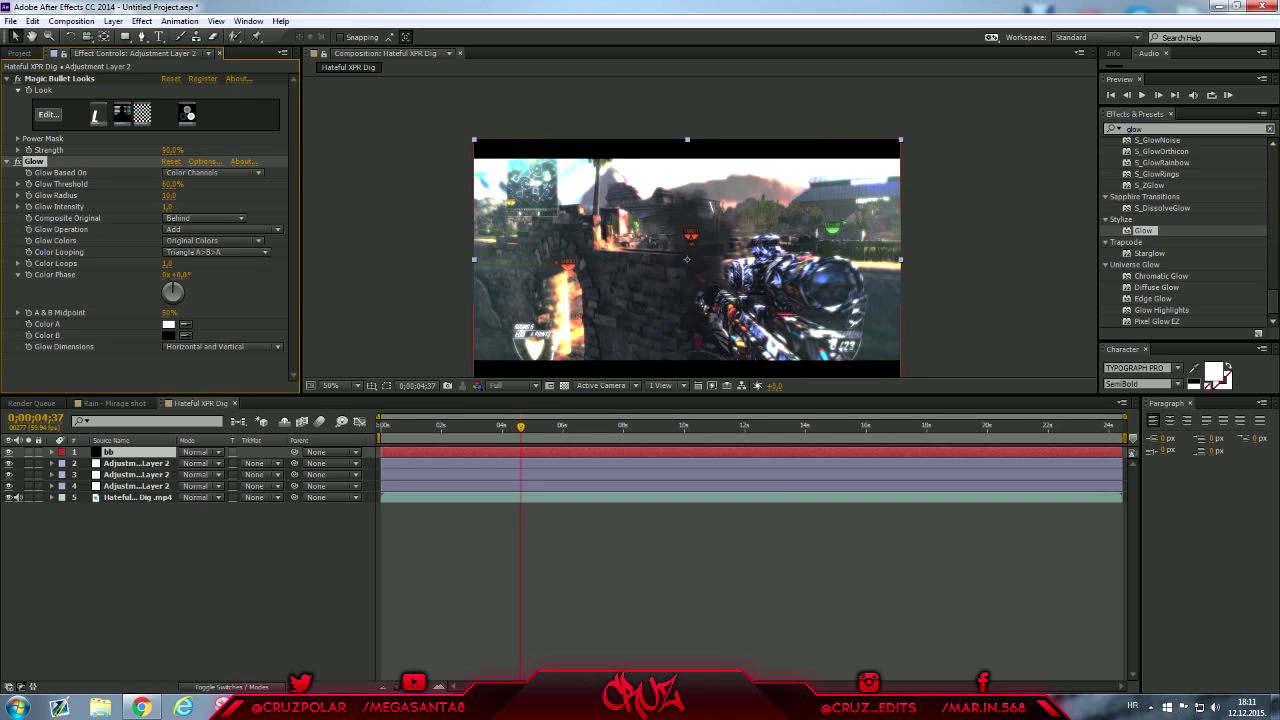
click(136, 464)
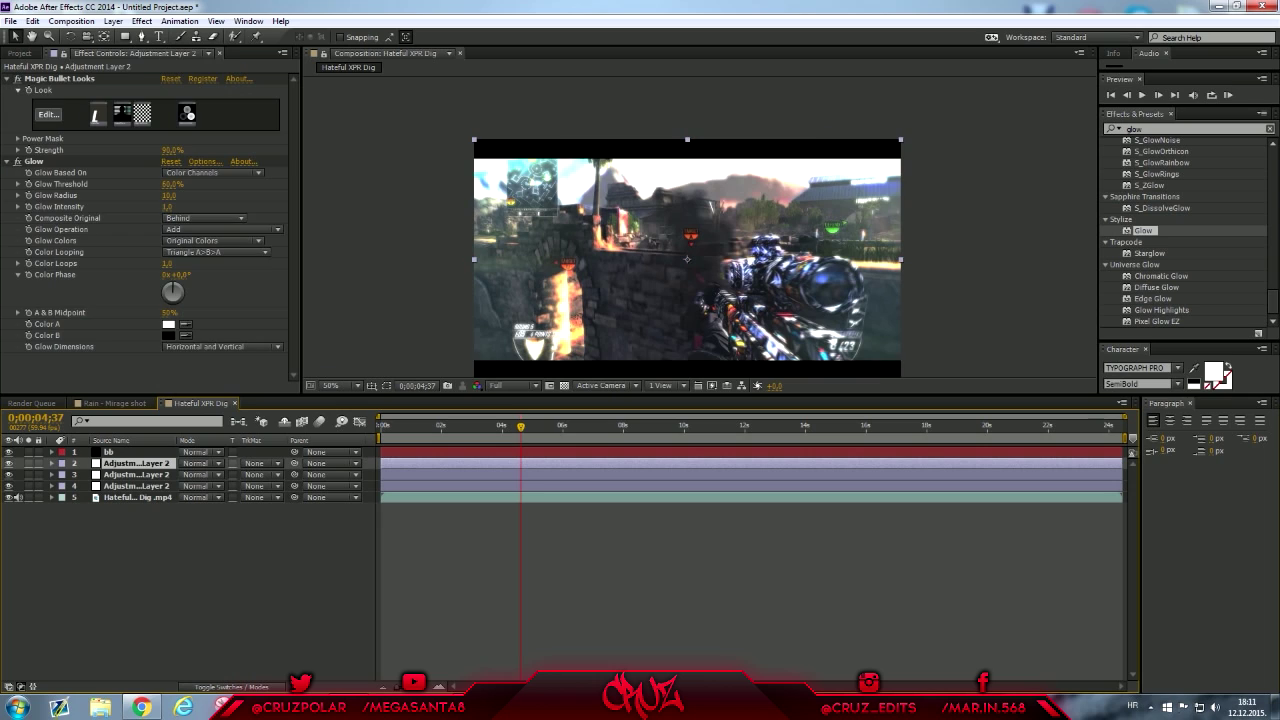
Set the adjustment layer's Glow Threshold to 95% and its Color A to magenta FF08F0
click(172, 184)
text(95)
key(Return)
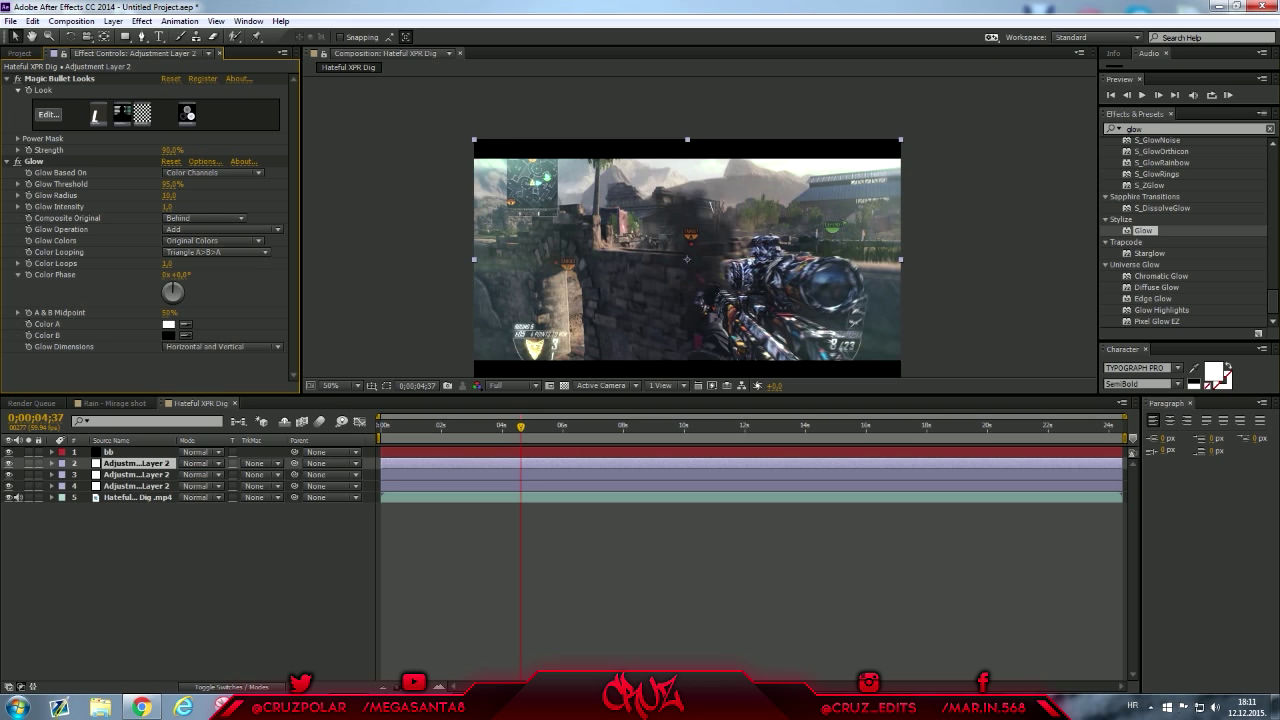
click(168, 324)
mouse_move(688, 352)
mouse_down()
mouse_move(688, 377)
mouse_move(668, 352)
mouse_up()
click(658, 356)
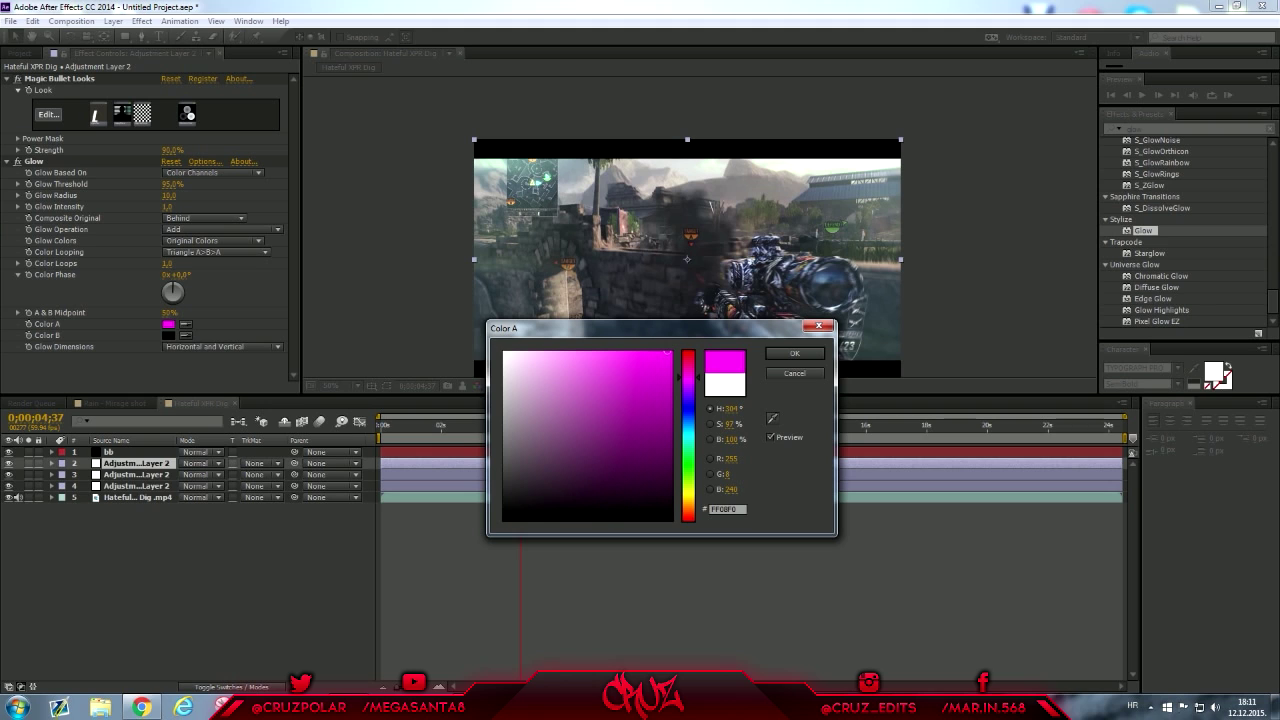
click(794, 353)
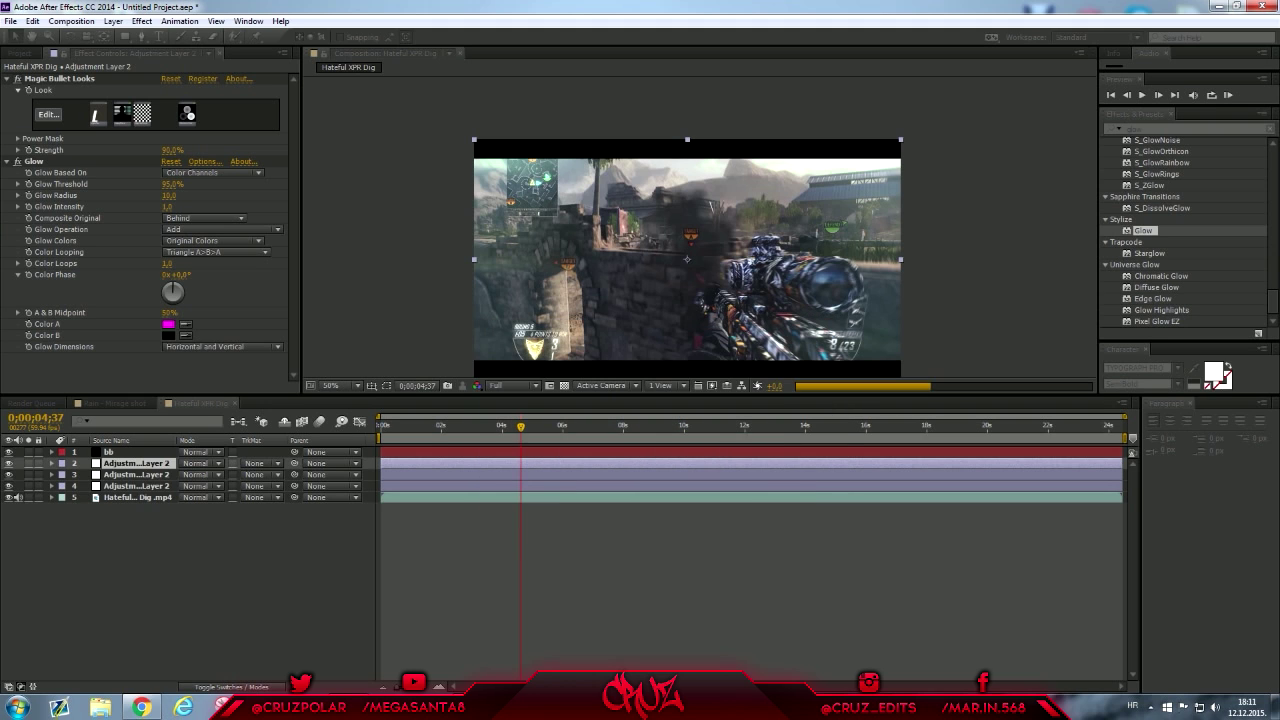
Set the adjustment layer's Glow Color B to bright cyan and its Glow Radius to 40
click(168, 336)
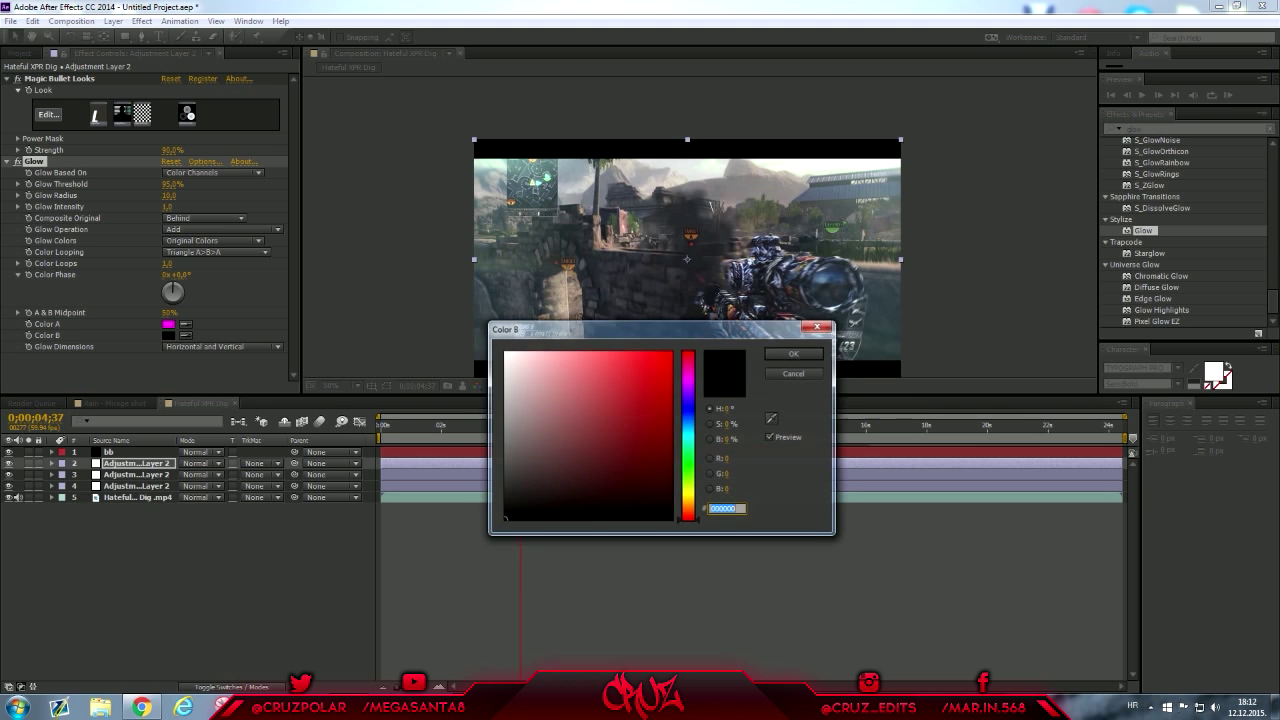
drag(688, 452, 688, 436)
click(654, 367)
drag(654, 367, 671, 361)
click(794, 353)
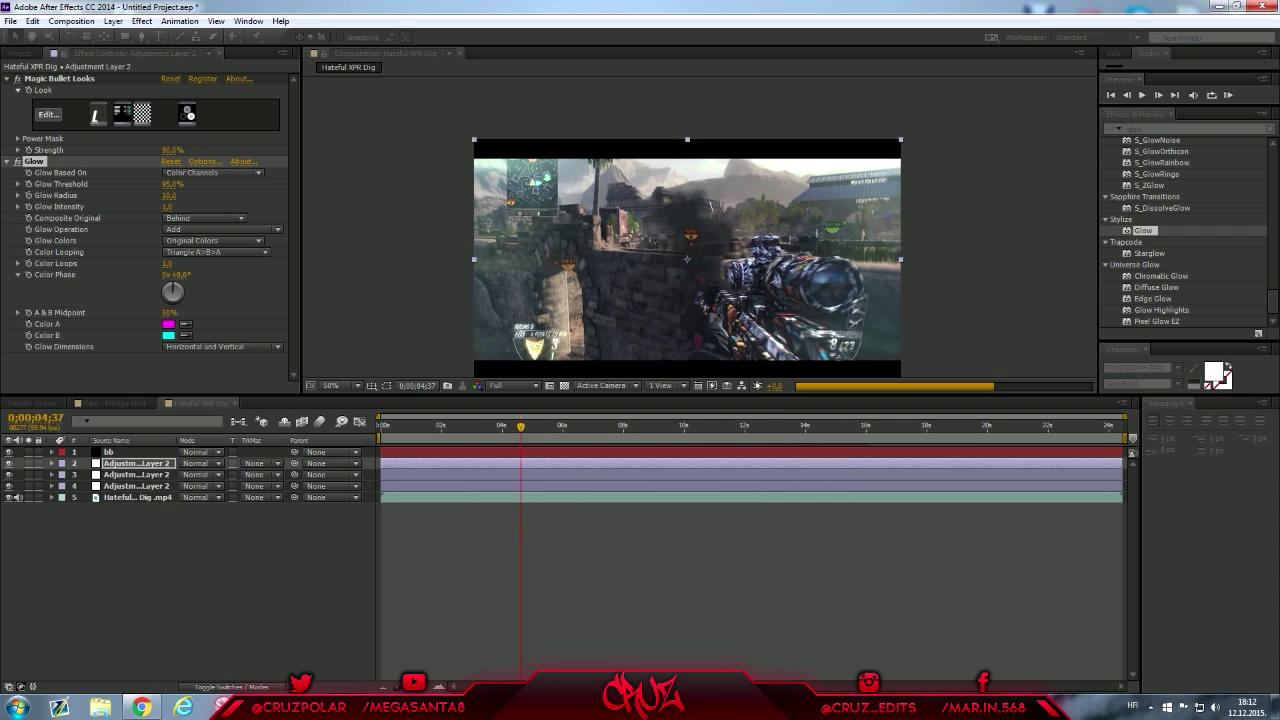
drag(173, 196, 183, 196)
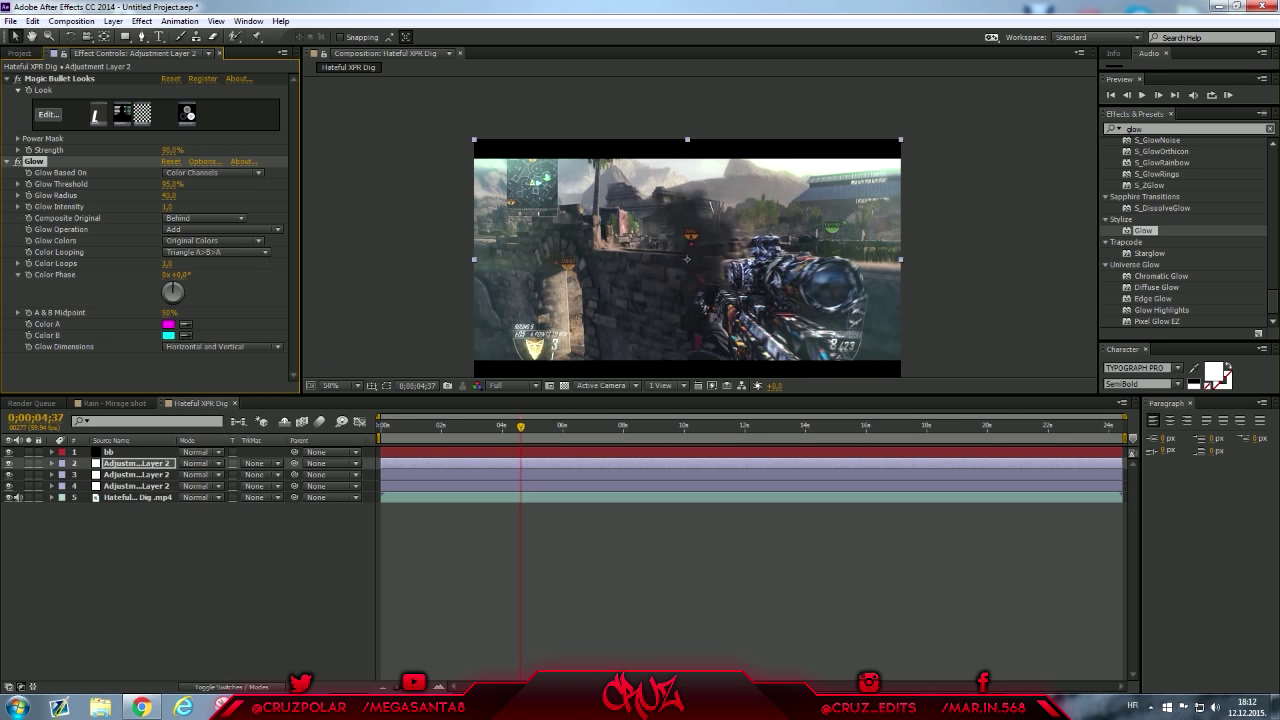
Examine the glow up close on the gameplay frame at 0:00:02:12, including the round and score display
key(space)
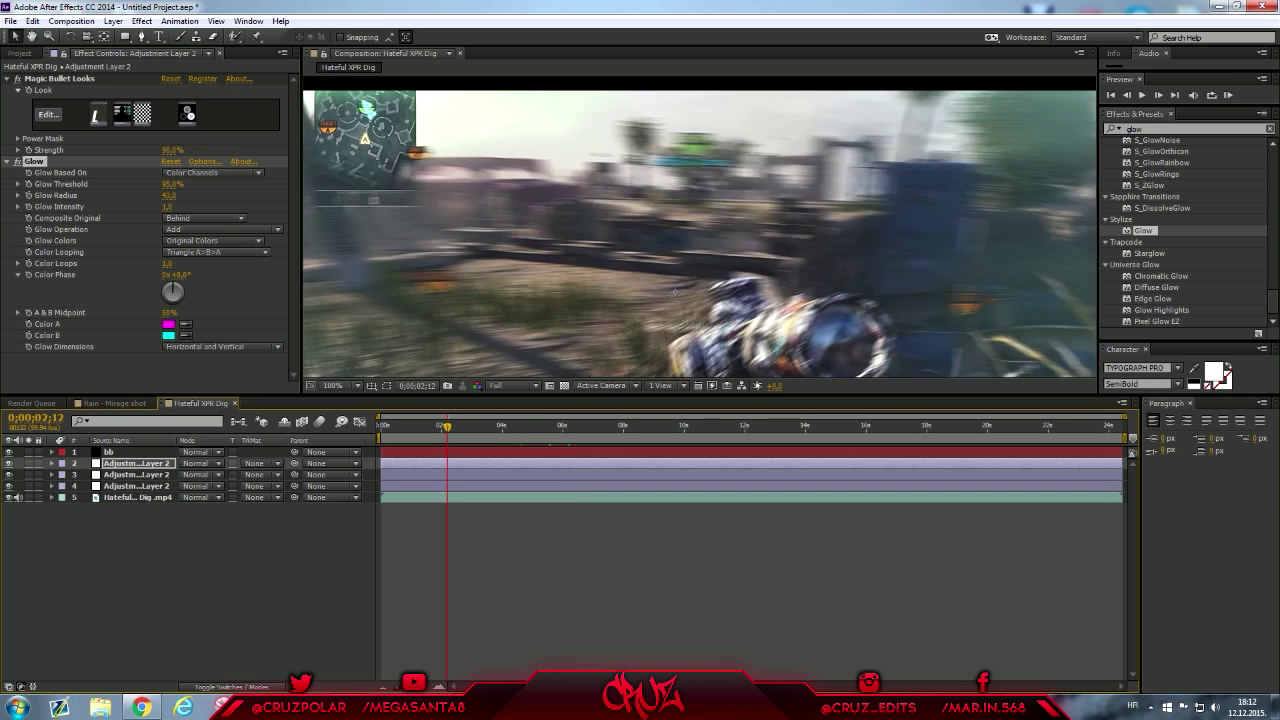
scroll(699, 227, down, 1)
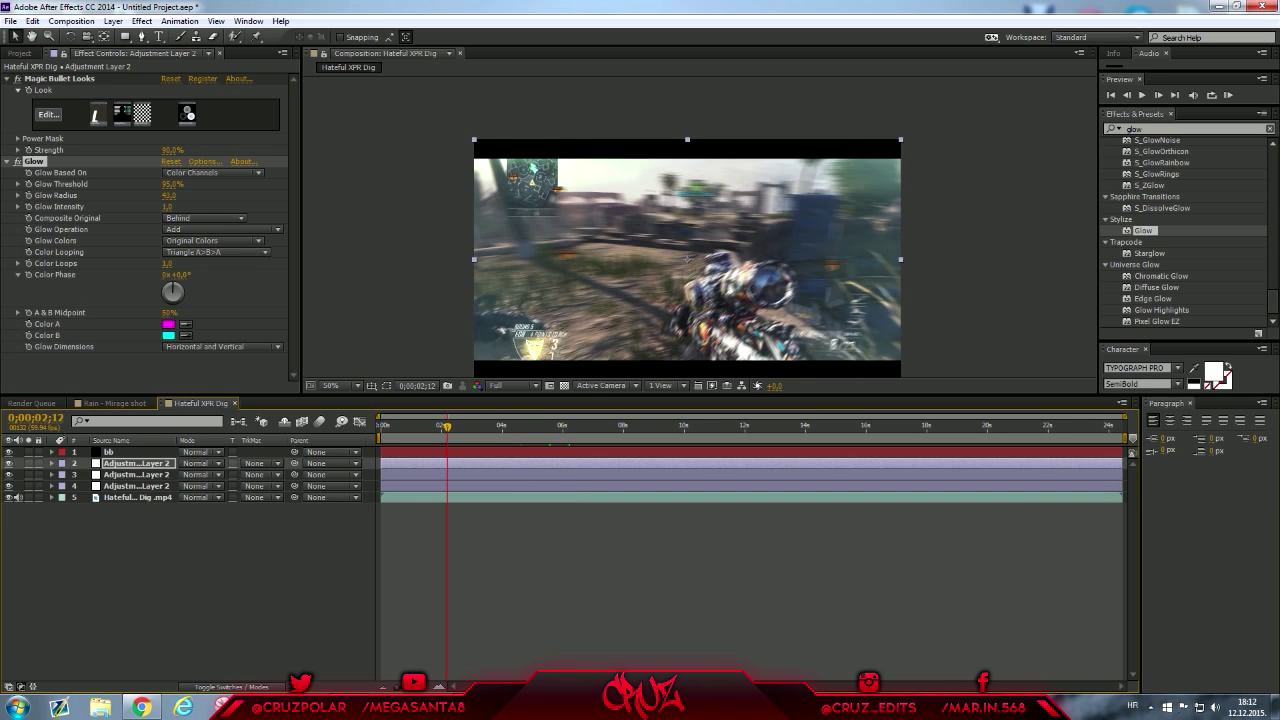
scroll(495, 355, up, 4)
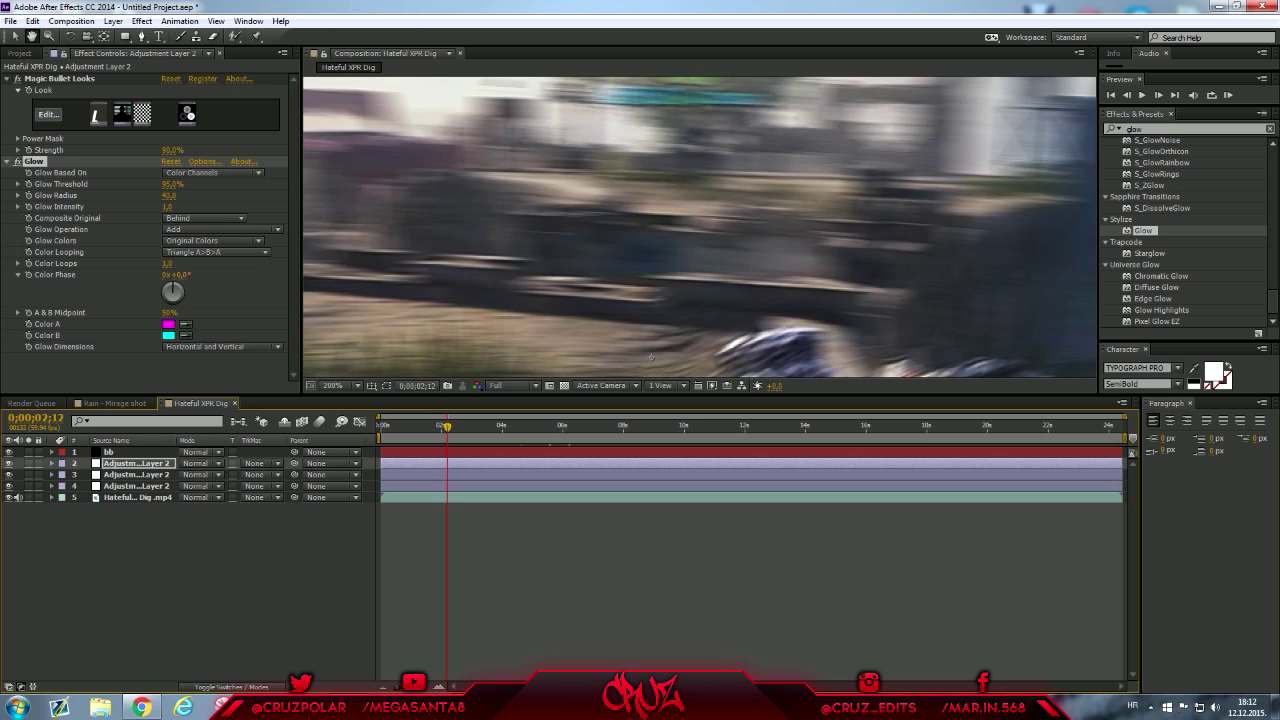
drag(600, 300, 604, 297)
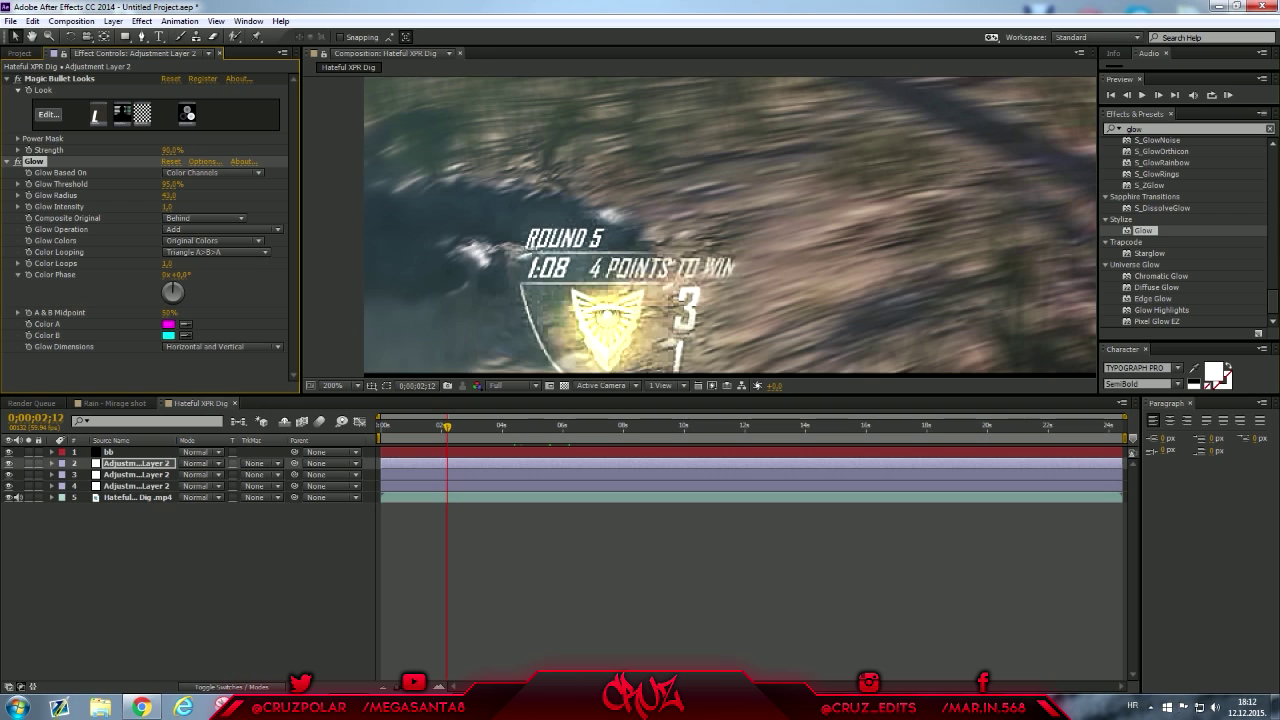
key(comma)
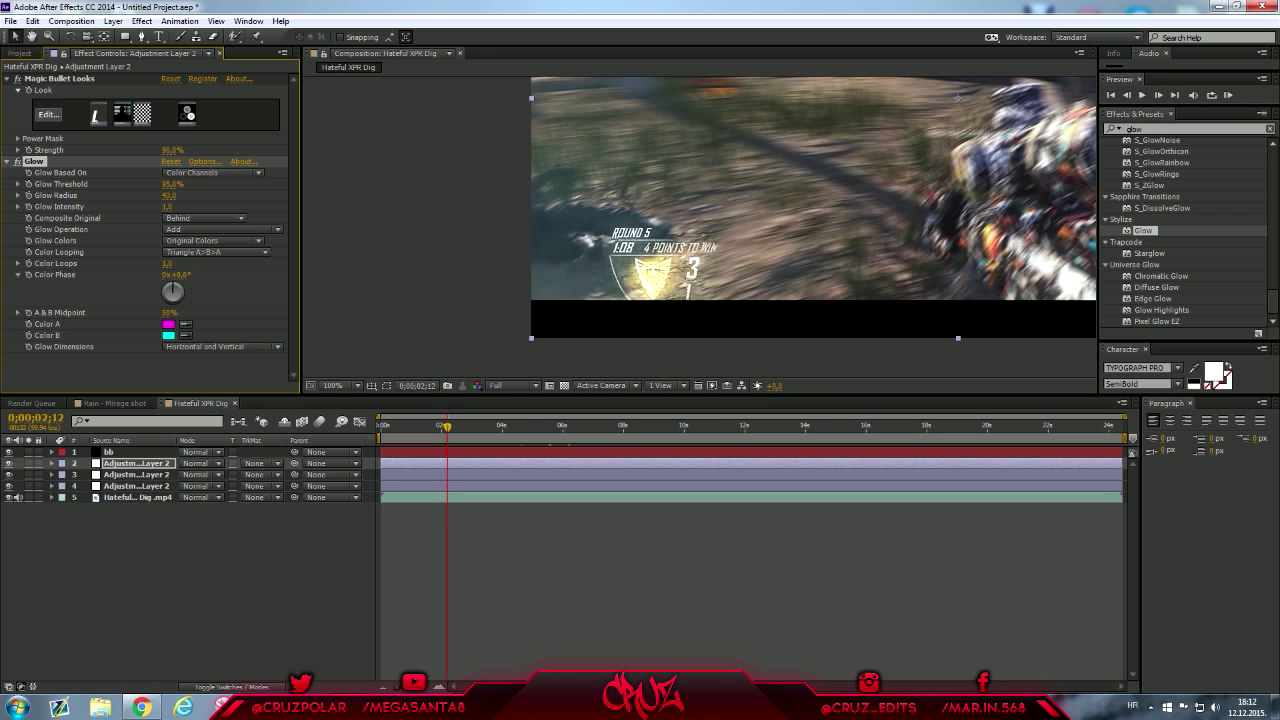
Try the Color Correction Vibrance effect after Glow on the uppermost adjustment layer, with raised Saturation and Vibrance set to -25
click(1152, 129)
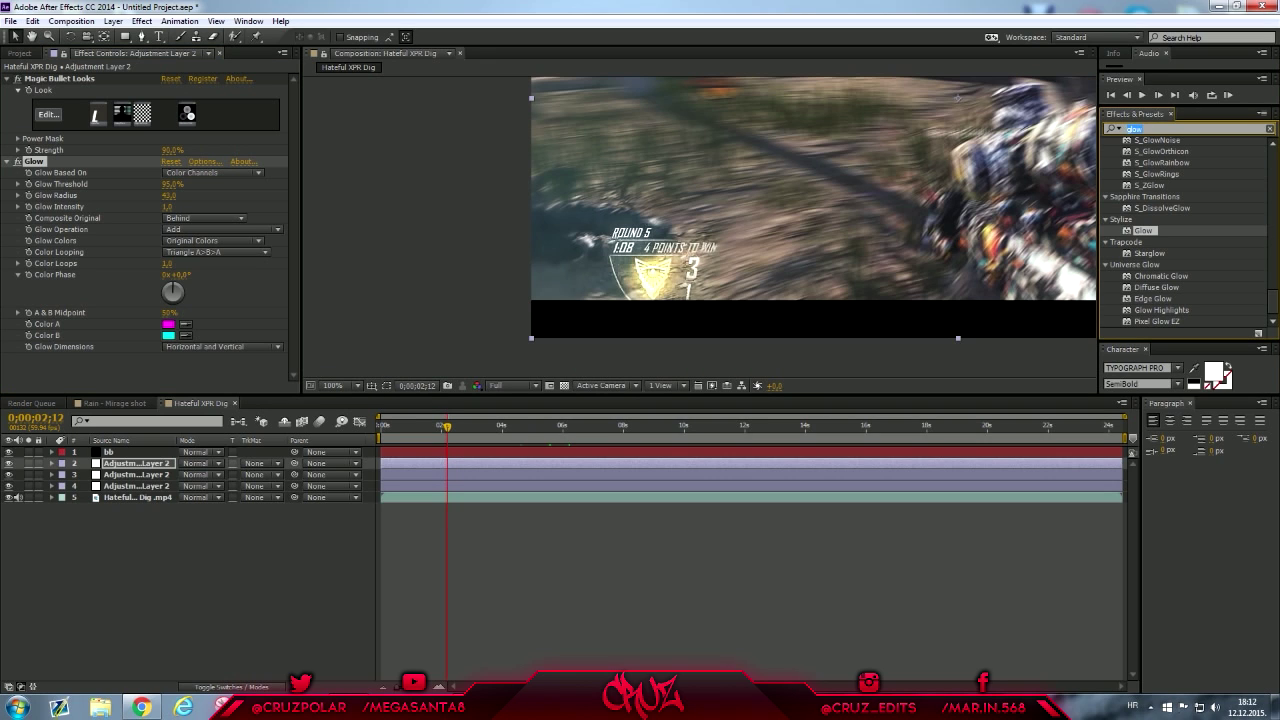
text(vibr)
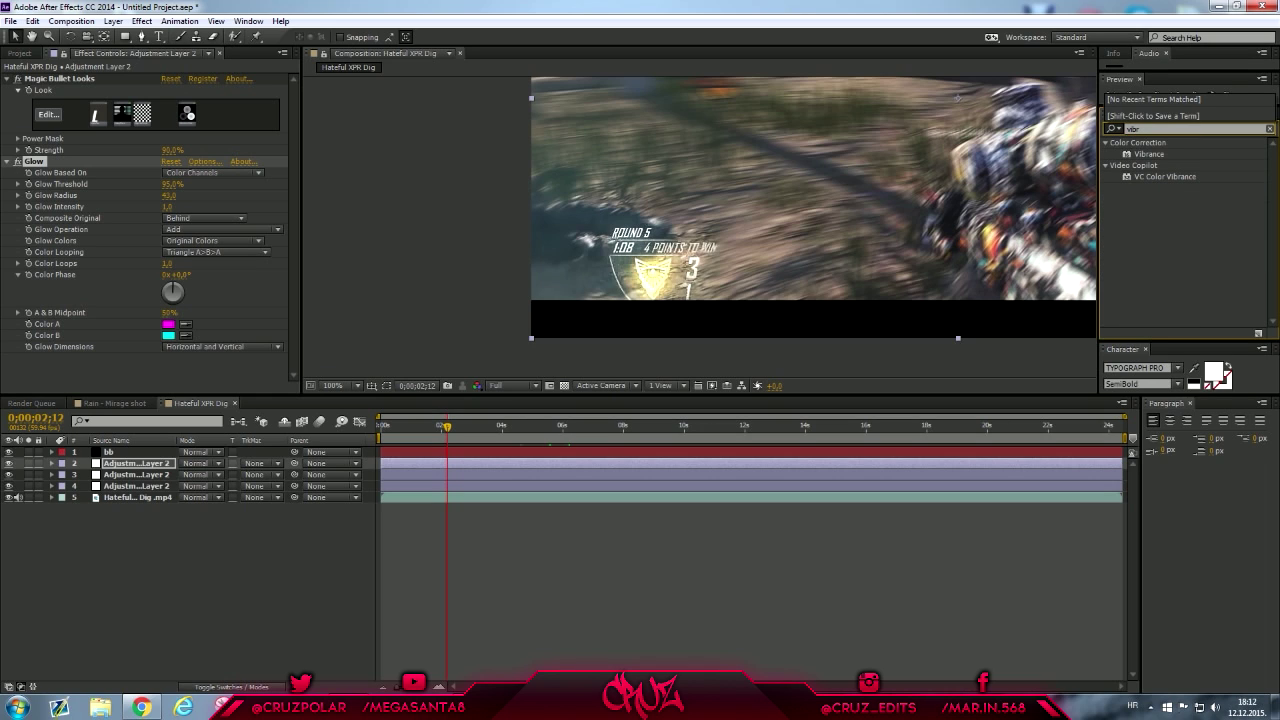
drag(1149, 154, 180, 362)
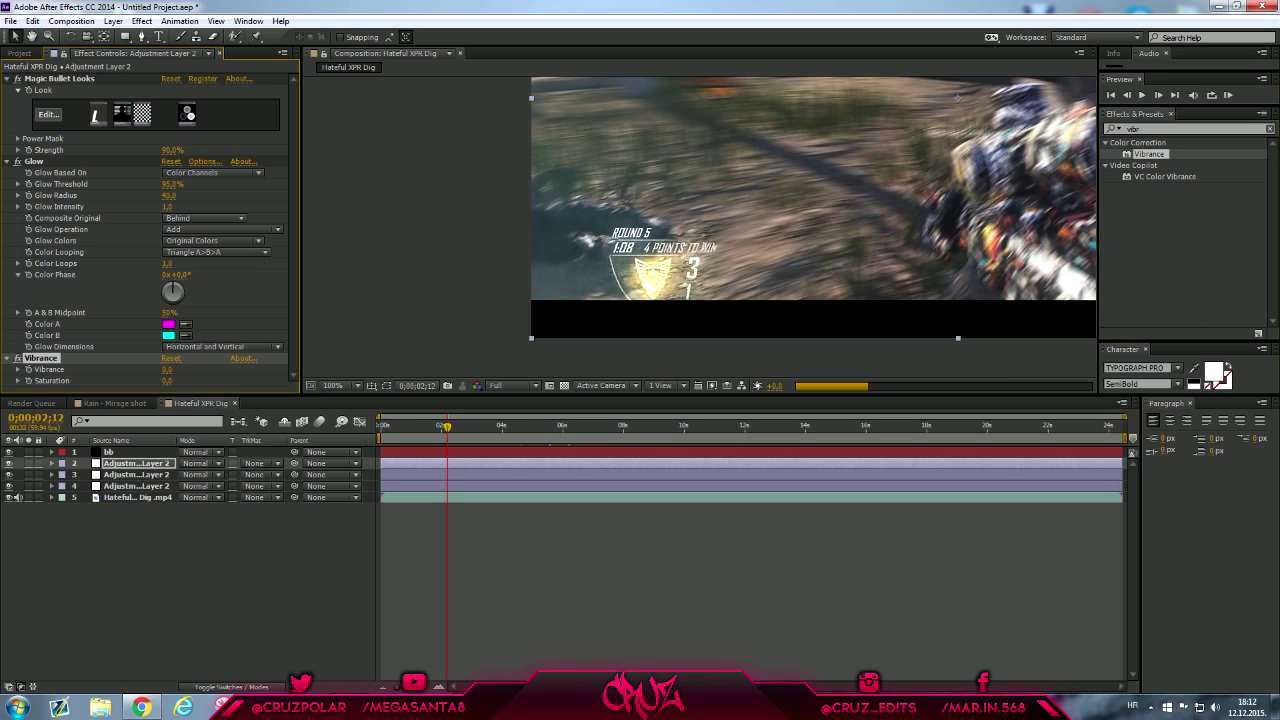
click(167, 381)
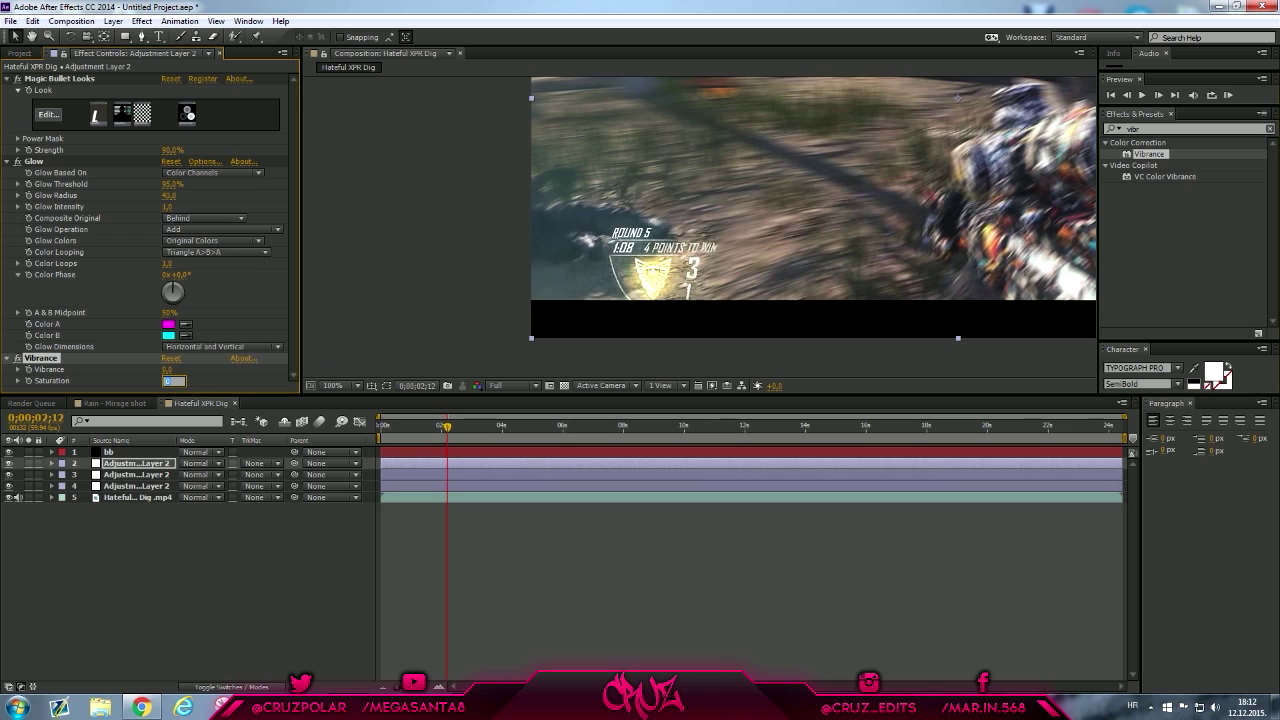
click(167, 370)
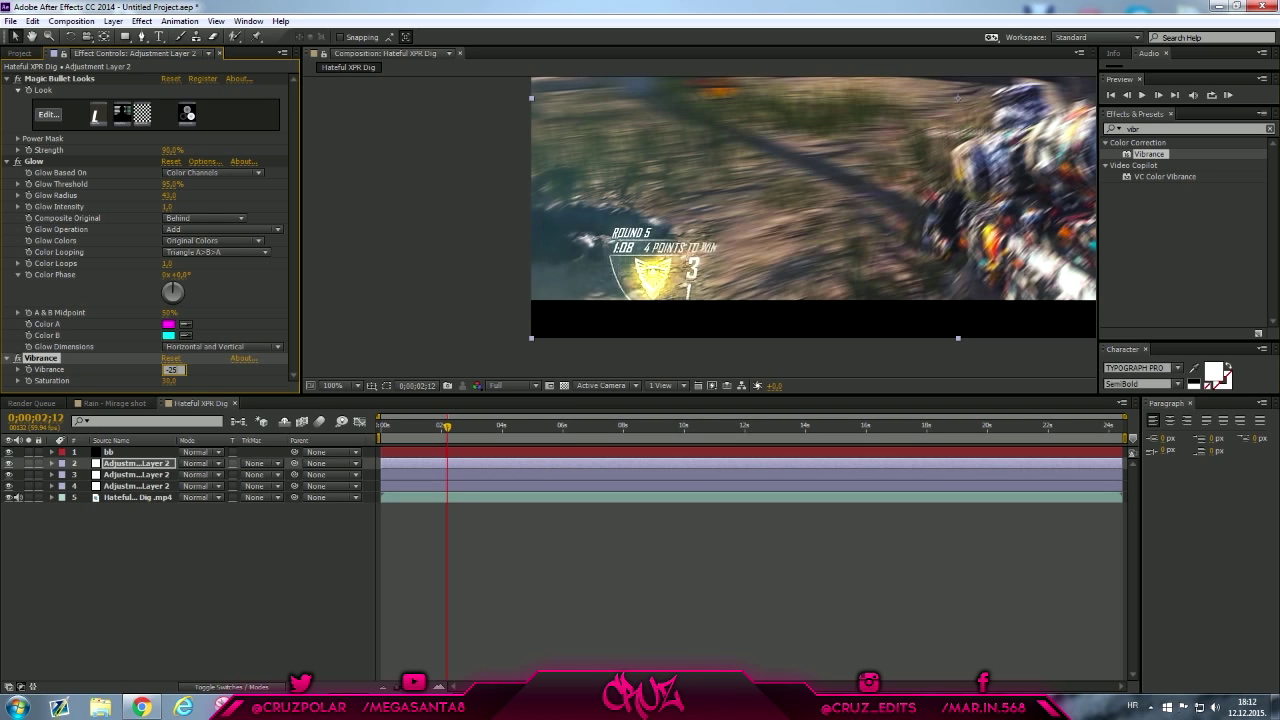
click(7, 358)
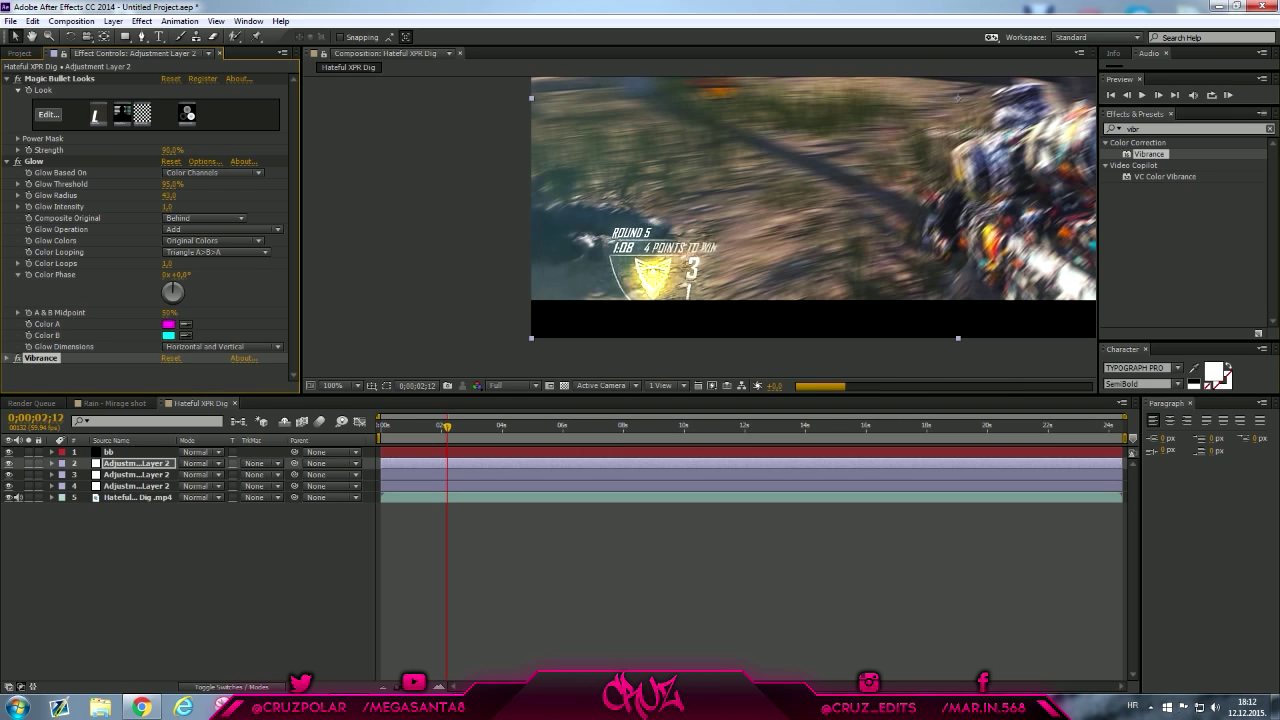
click(6, 161)
click(6, 78)
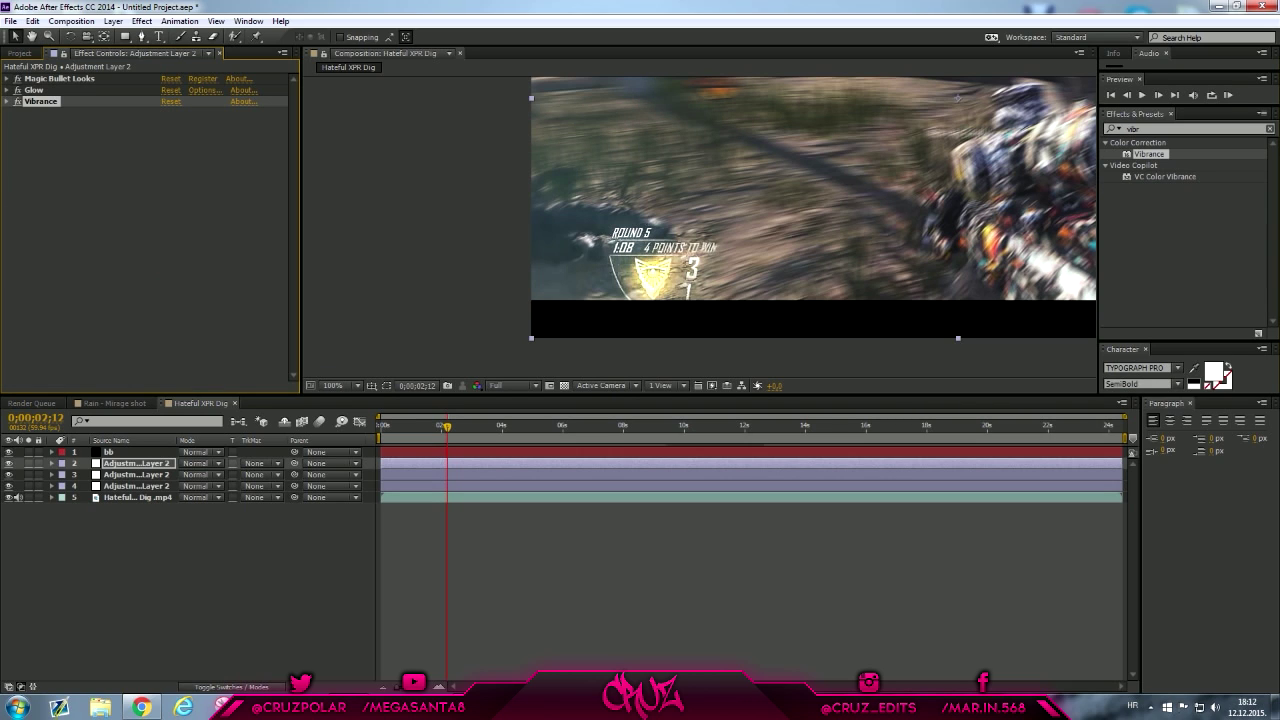
Compare the gameplay frame with and without Vibrance, and delete the Vibrance effect from the adjustment layer
click(340, 385)
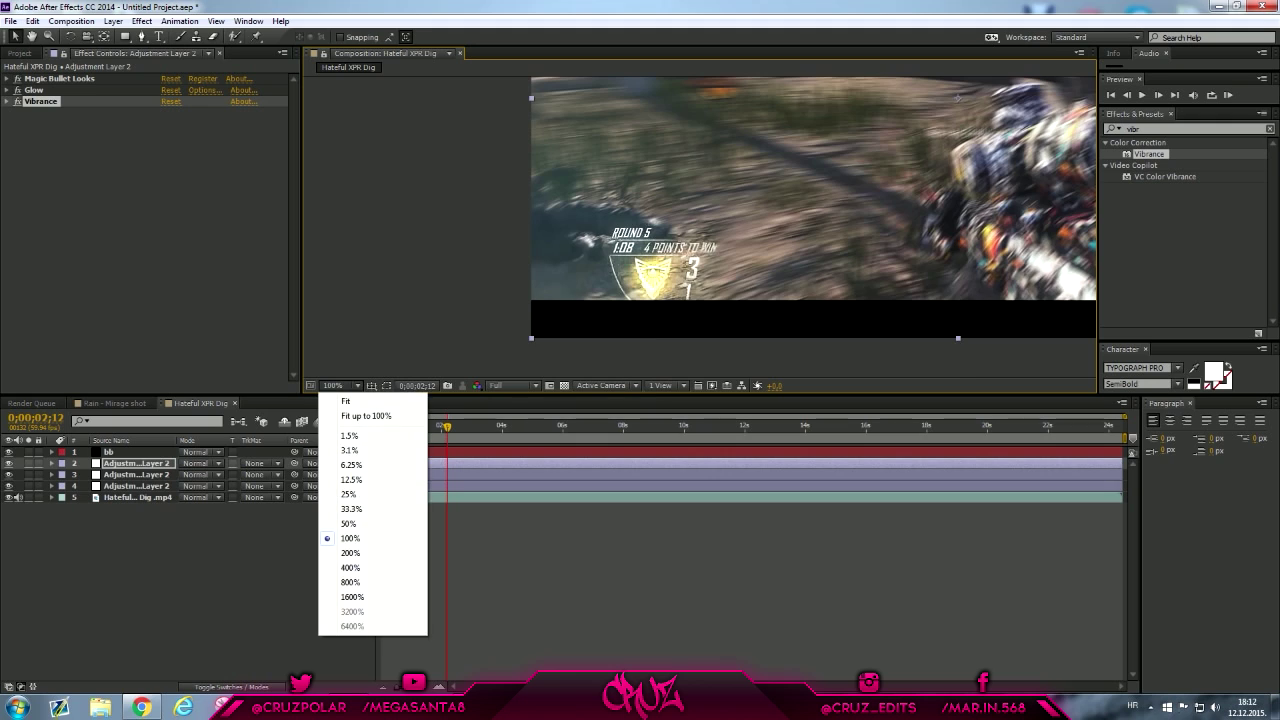
click(345, 405)
click(160, 240)
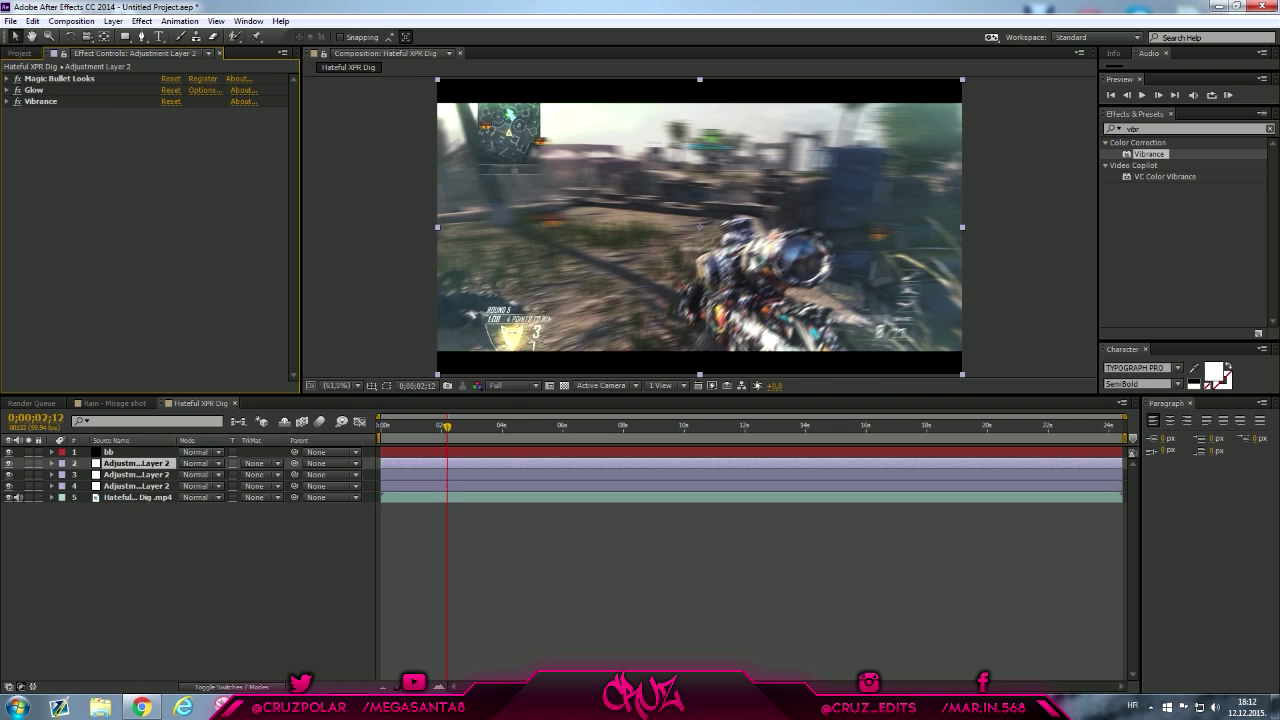
scroll(700, 227, up, 1)
scroll(700, 228, down, 2)
scroll(700, 228, up, 2)
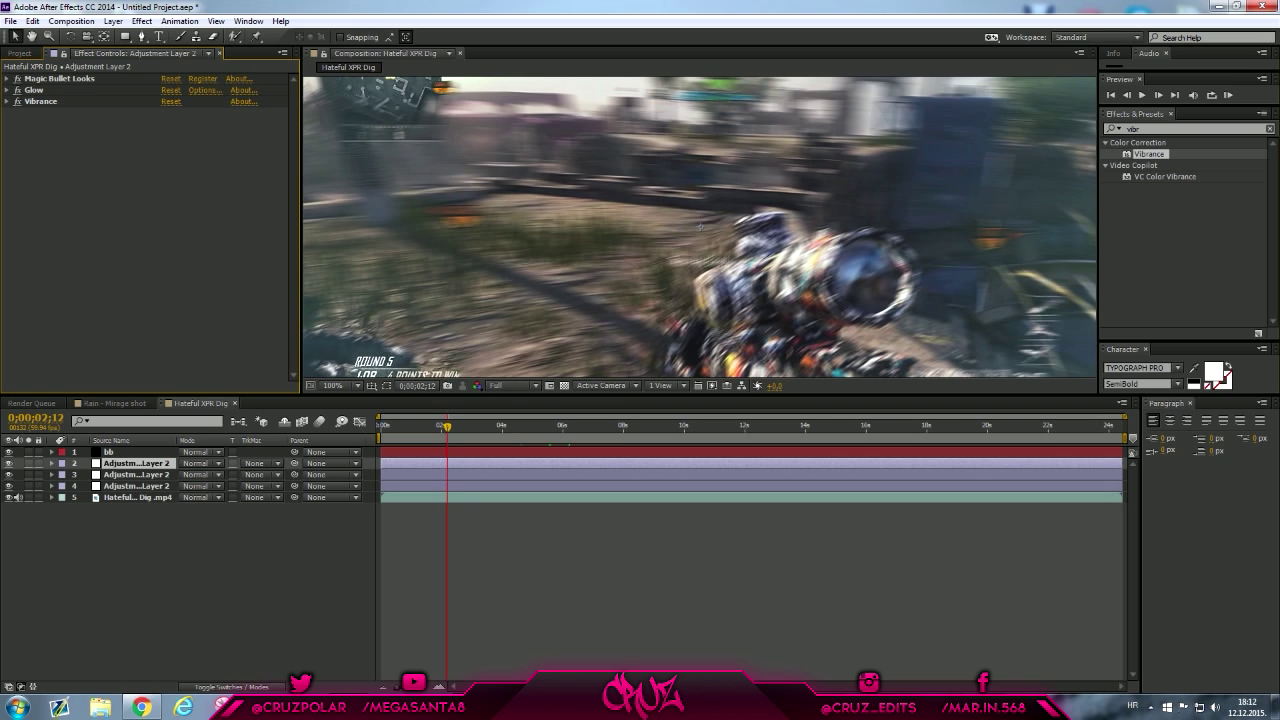
scroll(700, 227, down, 2)
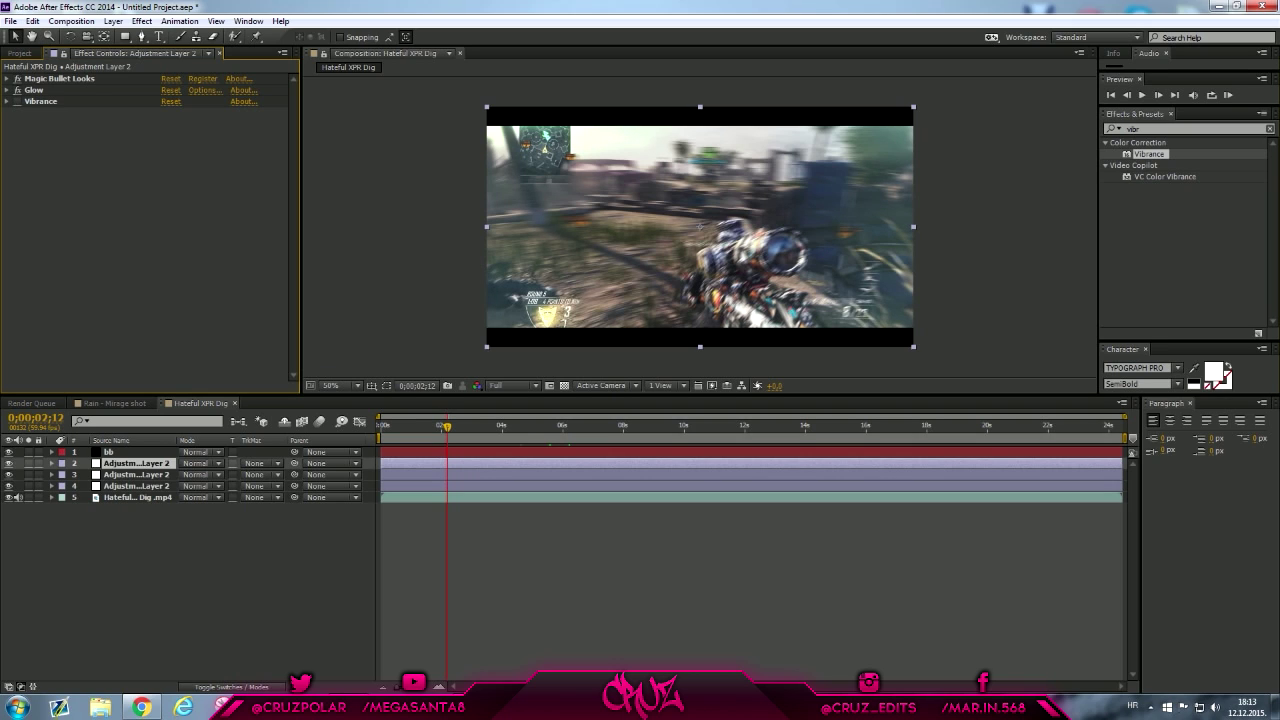
click(41, 101)
key(Delete)
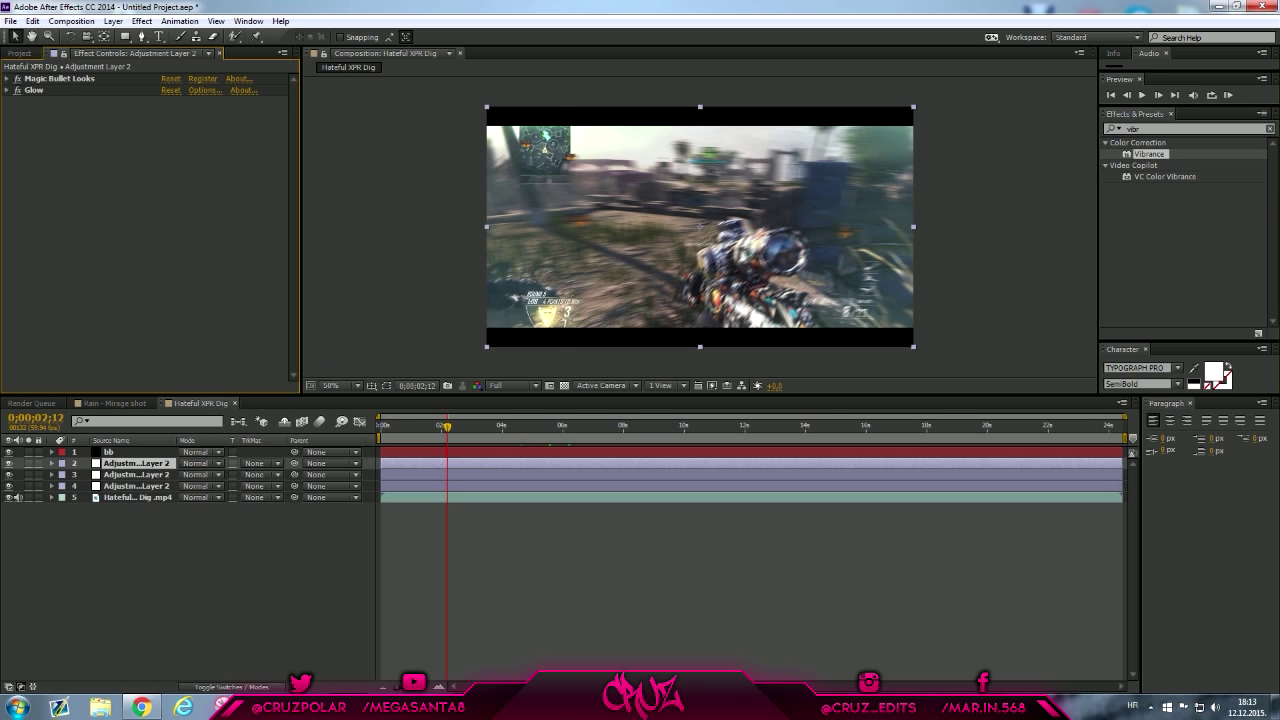
Review the two lower adjustment layers' effects and compare the colour correction across frames of the Rain - Mirage shot and Hateful XPR Dig compositions
click(137, 475)
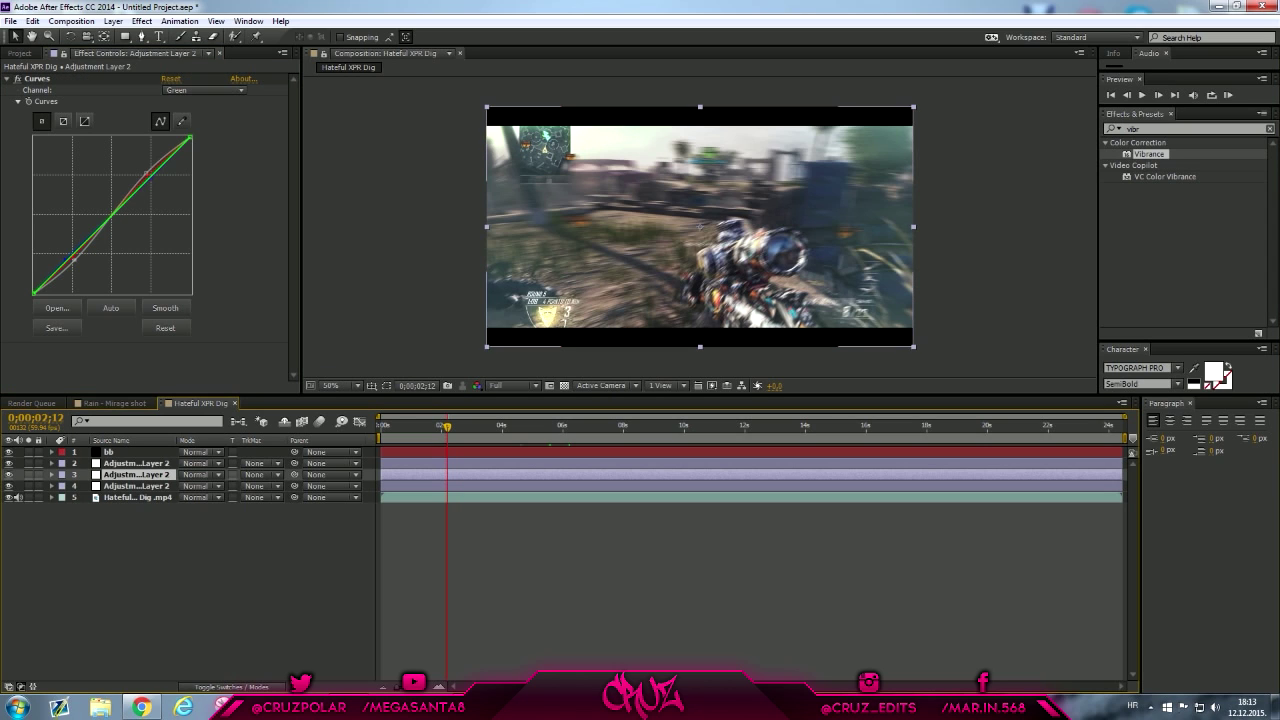
click(137, 486)
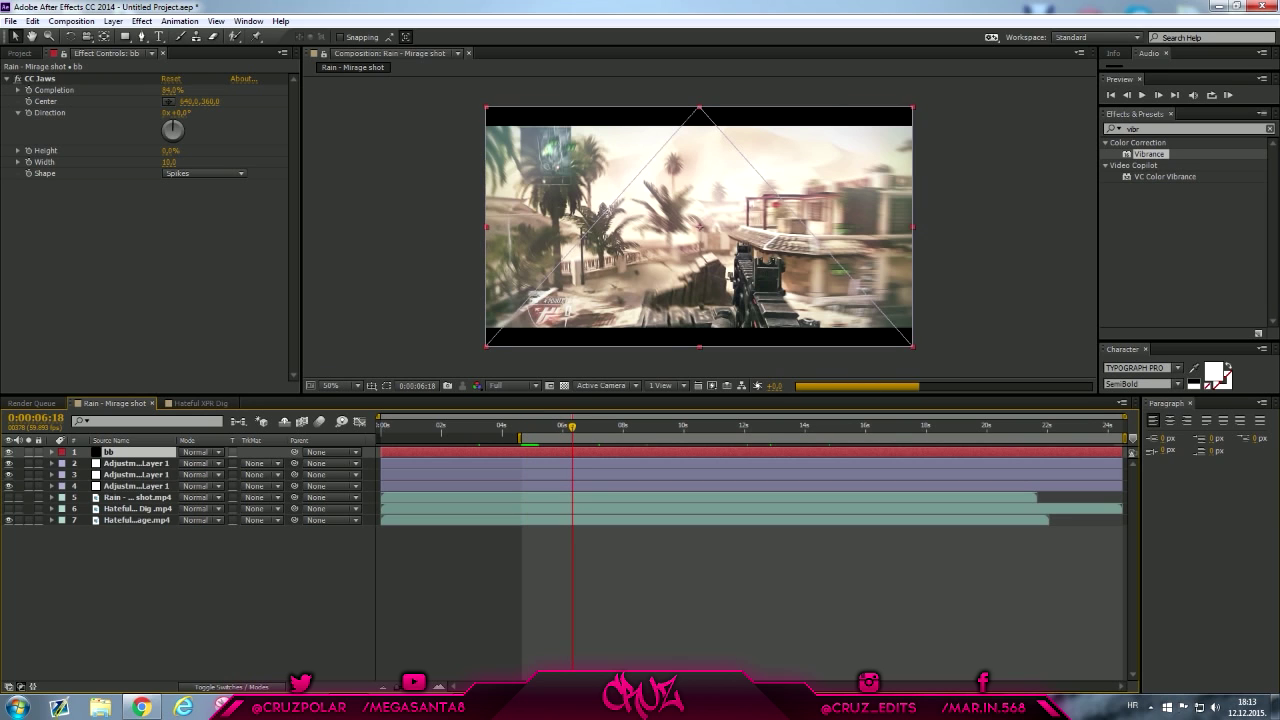
click(647, 427)
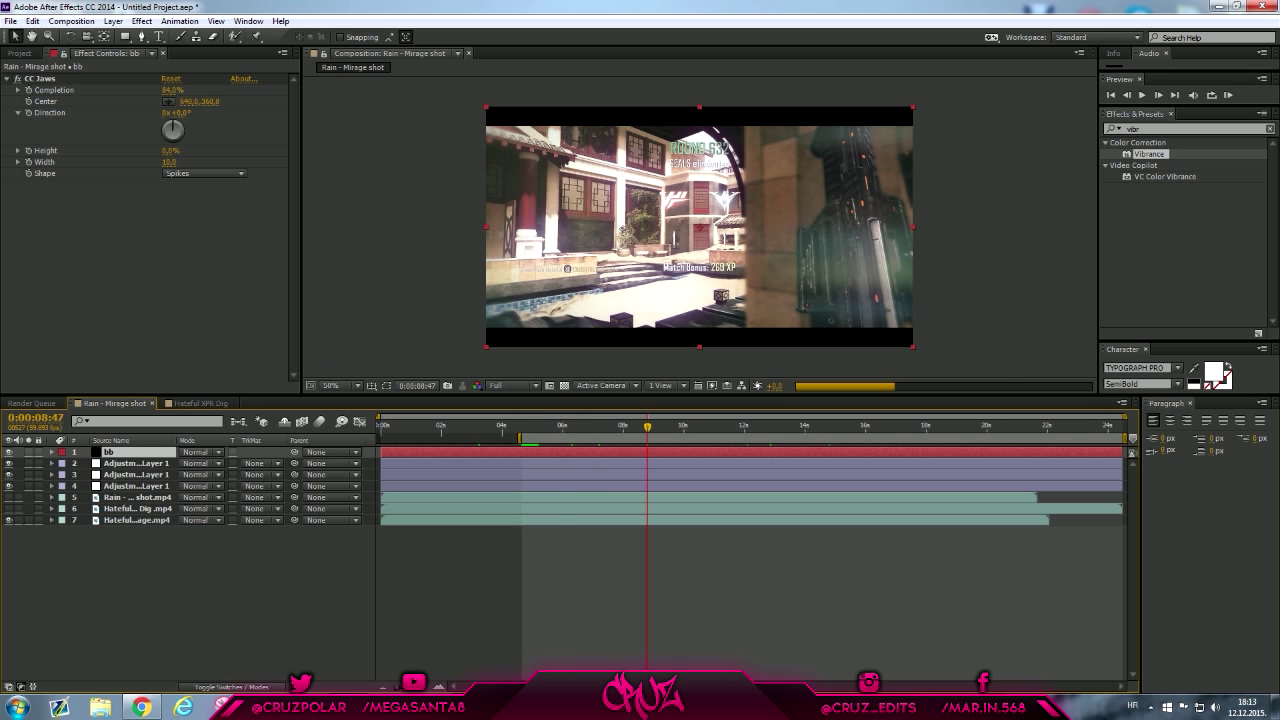
click(201, 404)
click(720, 427)
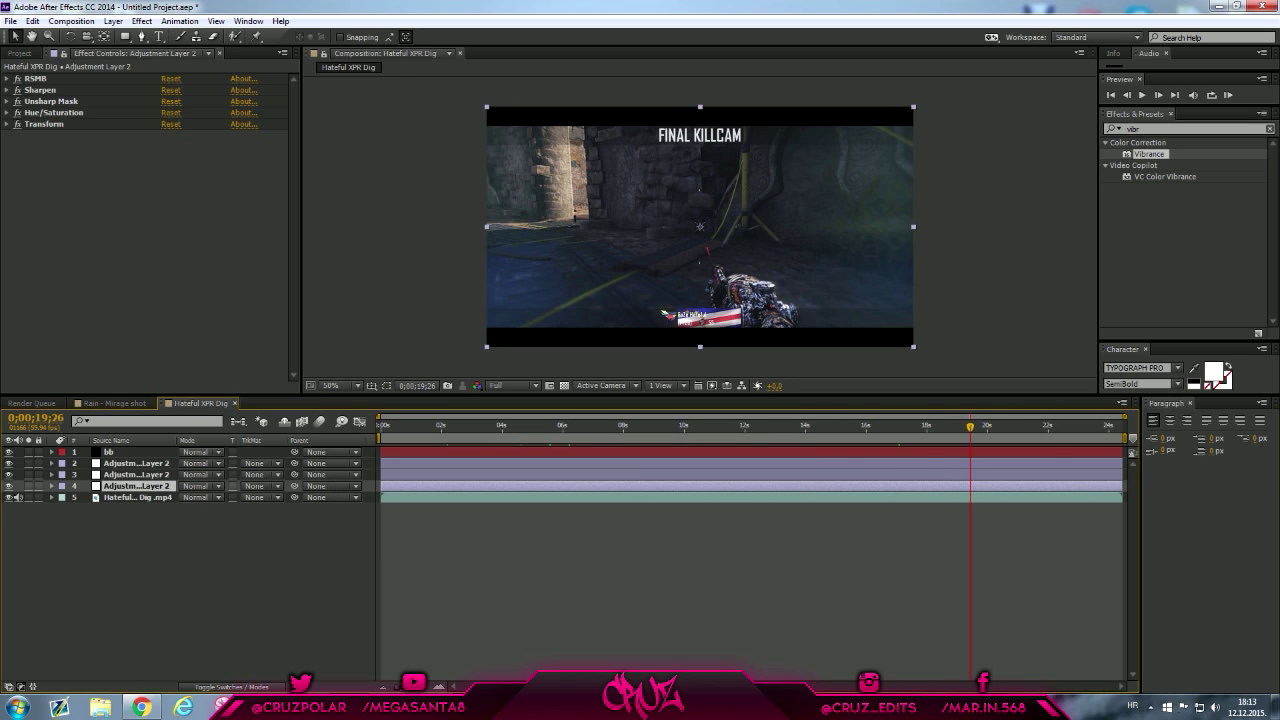
drag(970, 427, 410, 427)
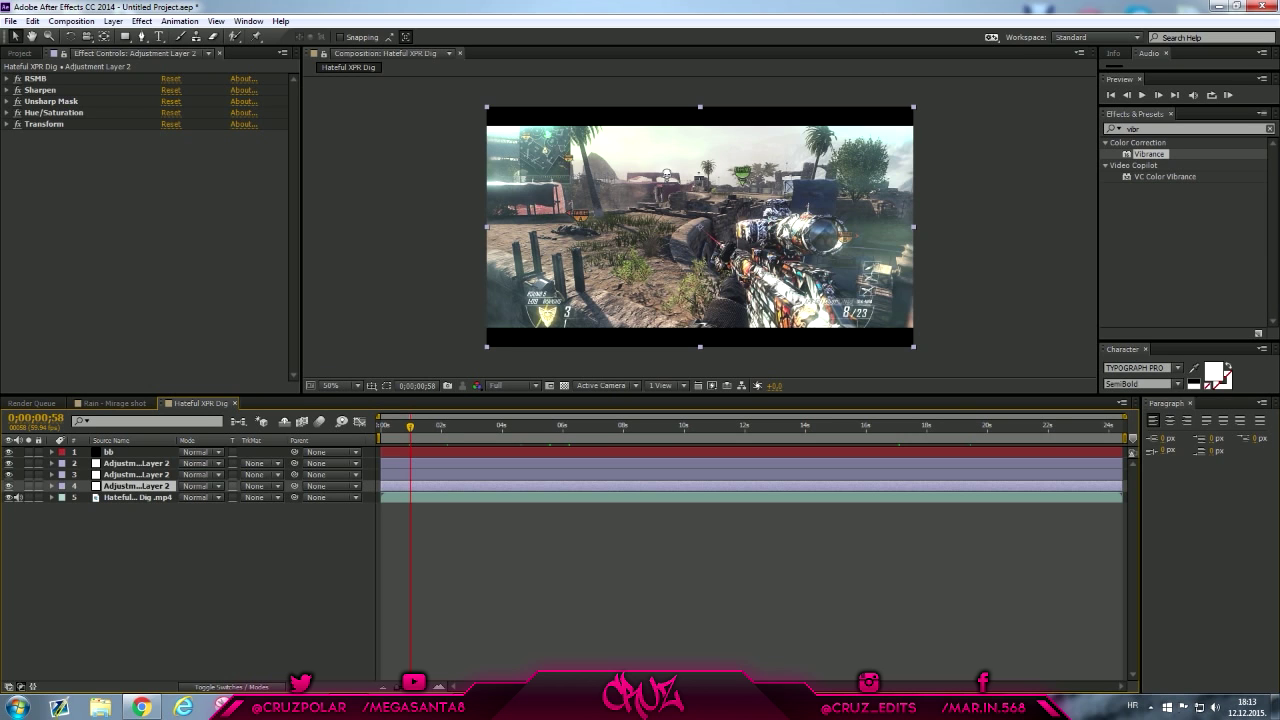
Switch to YouTube in Chrome and look through your own channel page
click(142, 707)
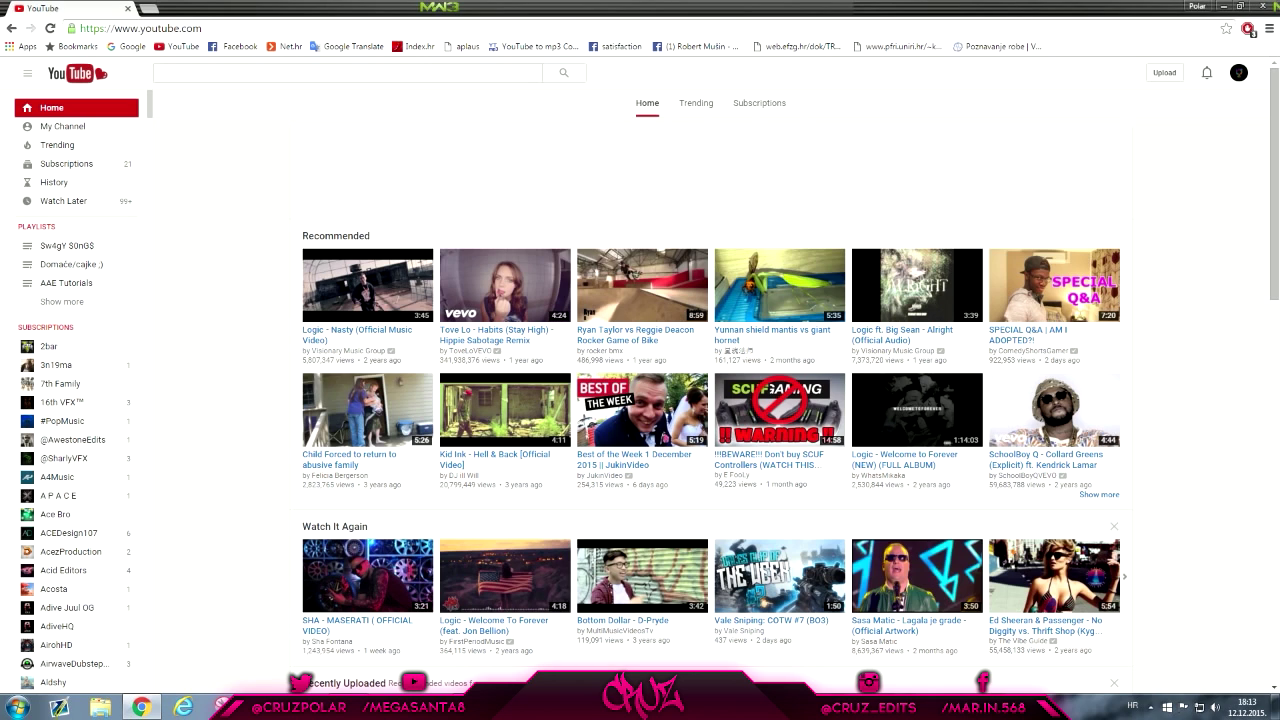
click(62, 126)
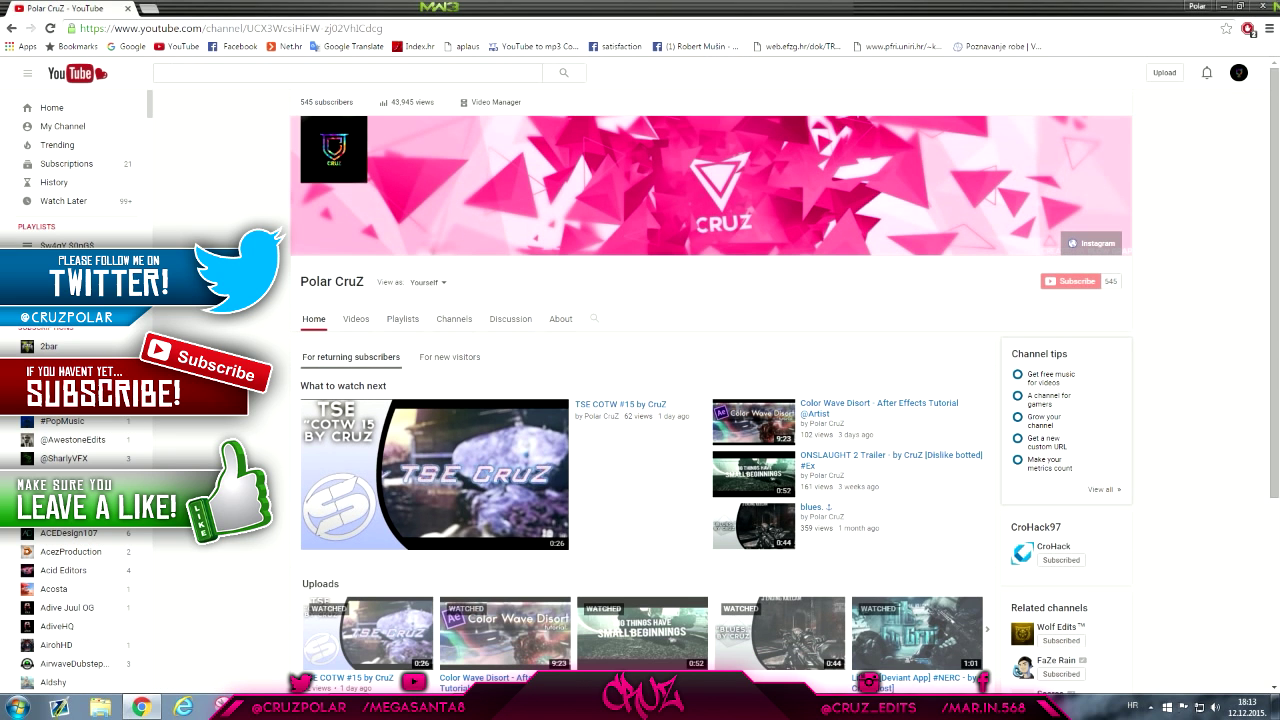
scroll(640, 400, down, 10)
scroll(640, 400, up, 9)
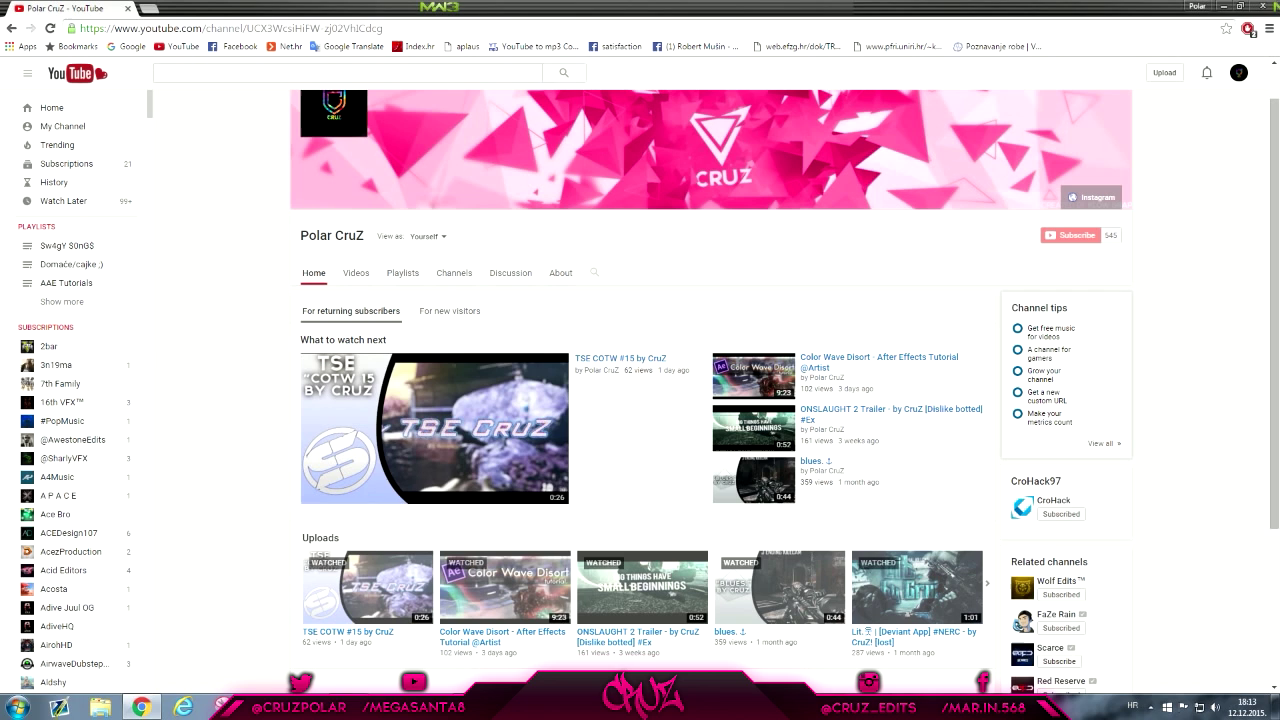
Open the TSE COTW #15 video and view the links in its full description
click(620, 358)
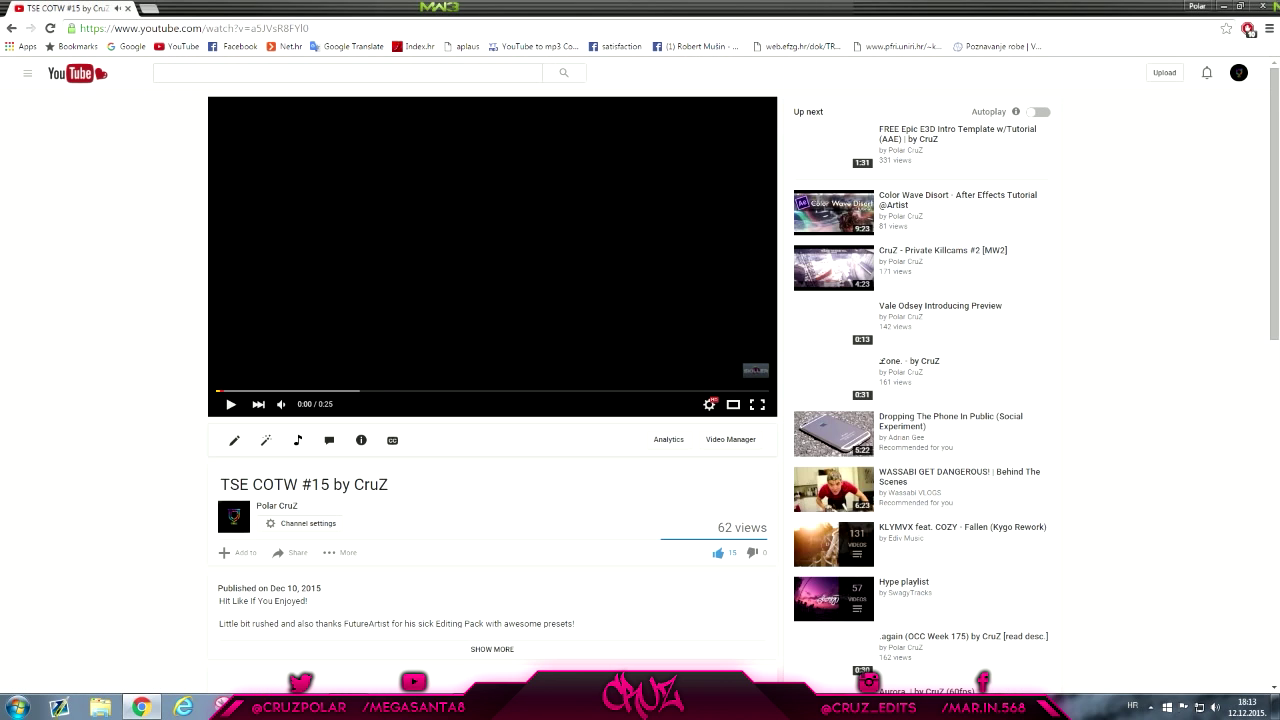
scroll(497, 249, down, 2)
scroll(640, 400, down, 2)
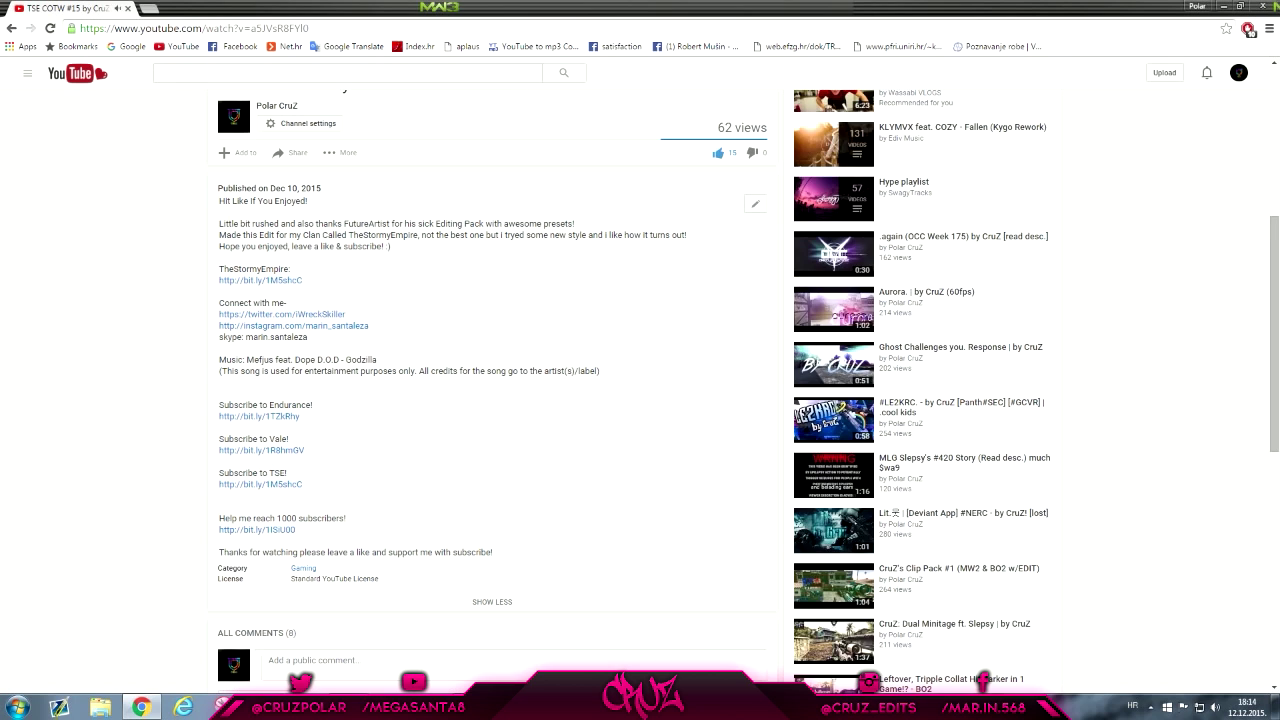
View the uploads of the Endurance channel linked in the description, and return to After Effects
click(259, 416)
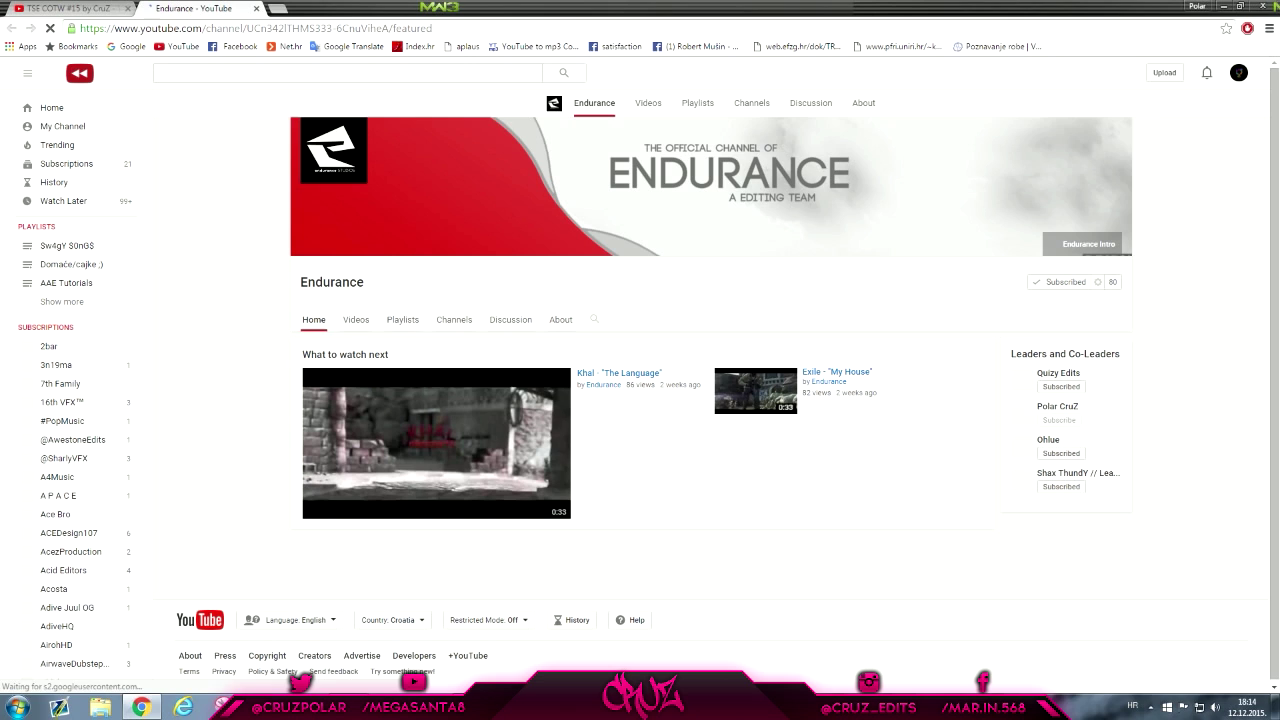
click(356, 319)
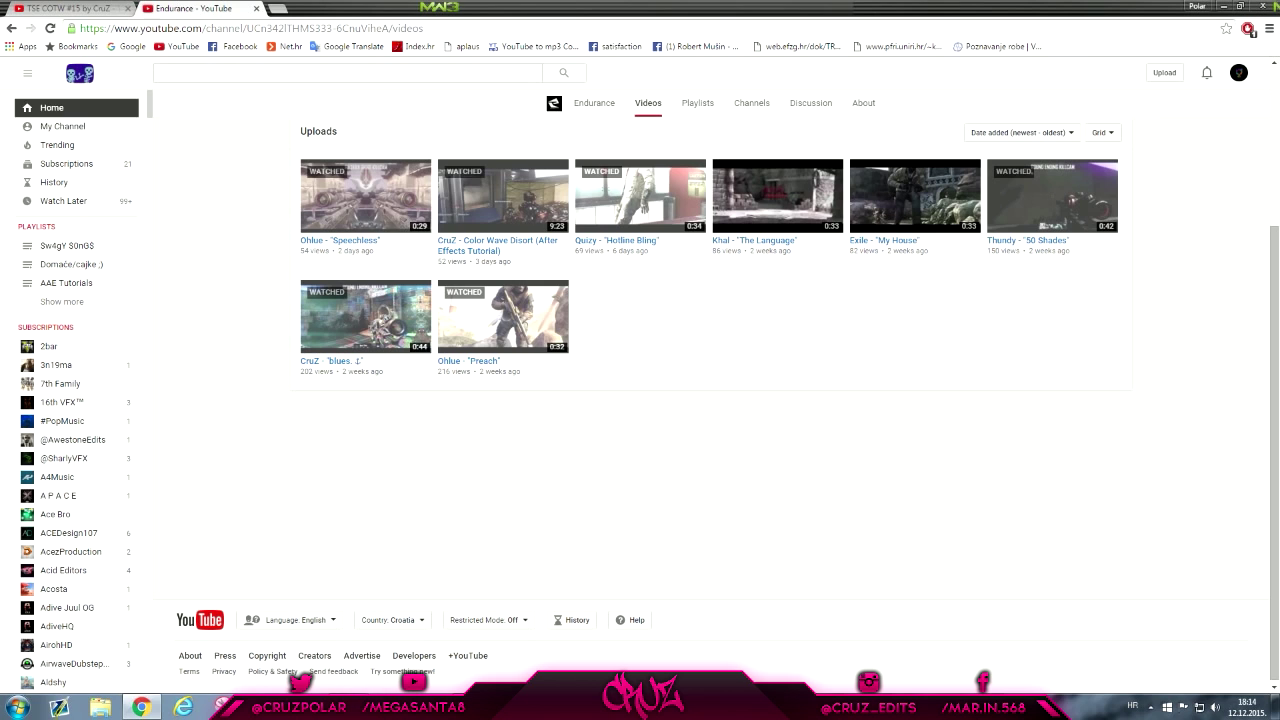
click(142, 708)
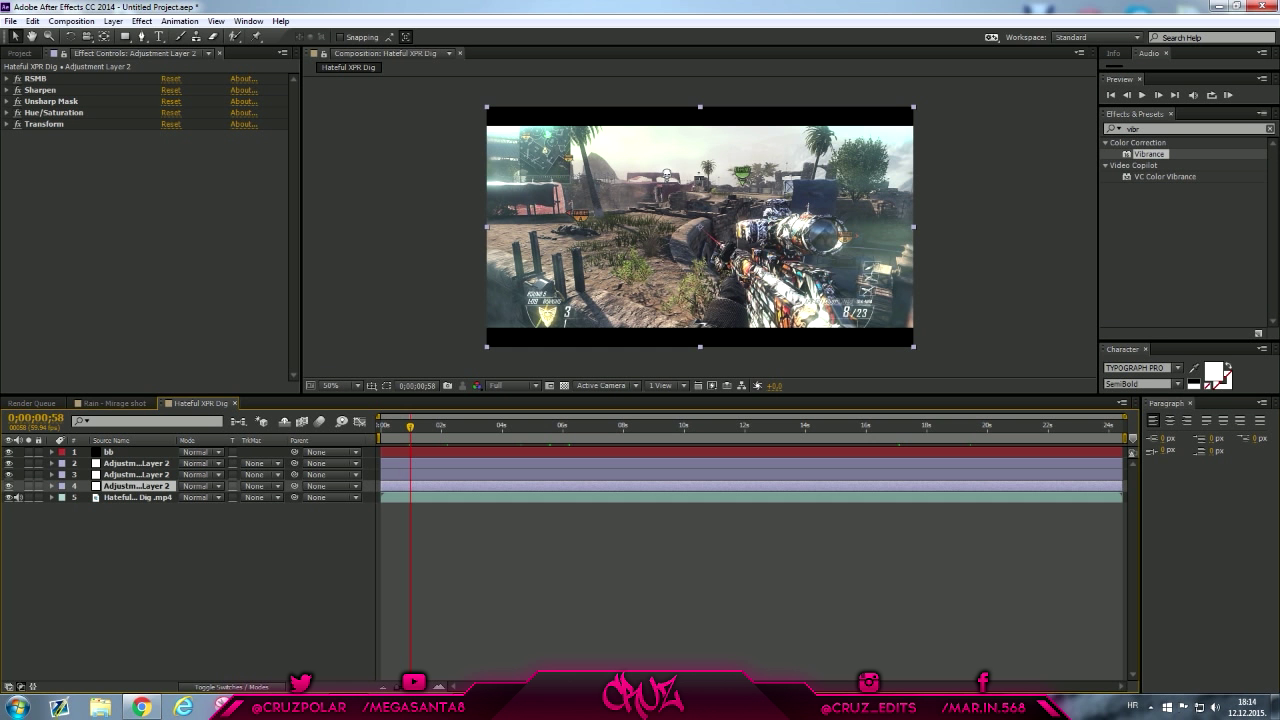
click(554, 708)
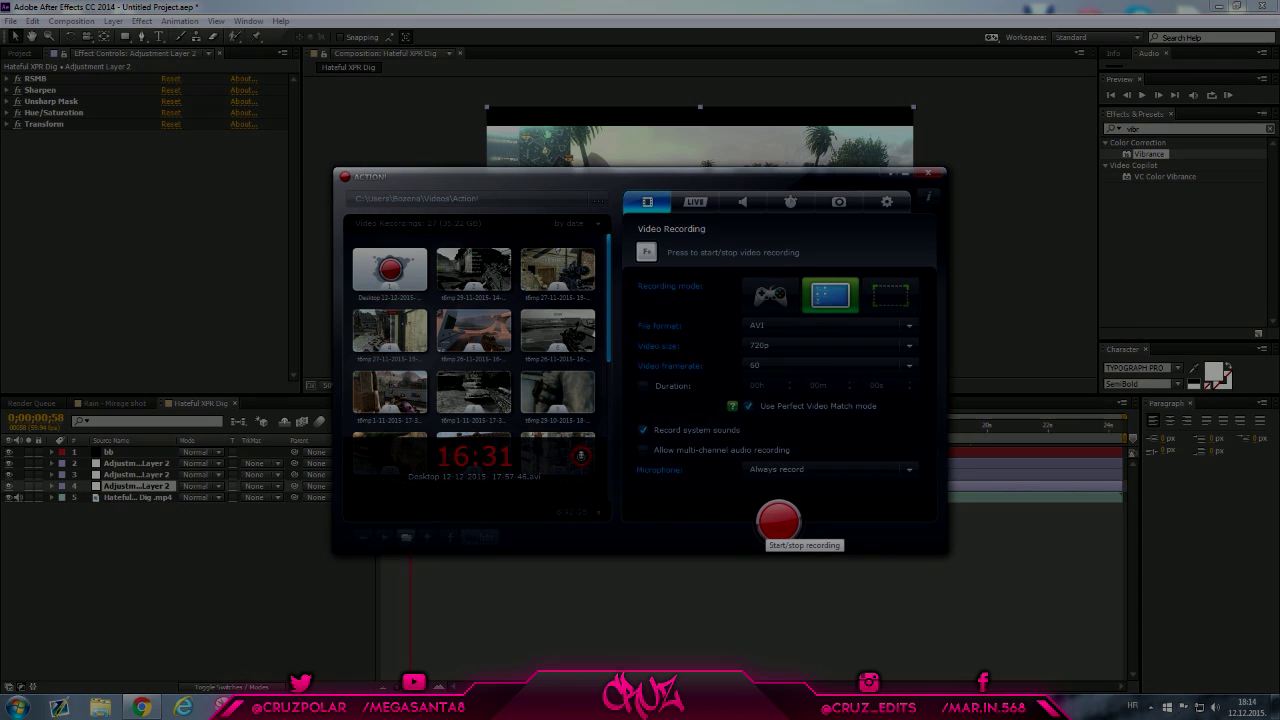
click(768, 525)
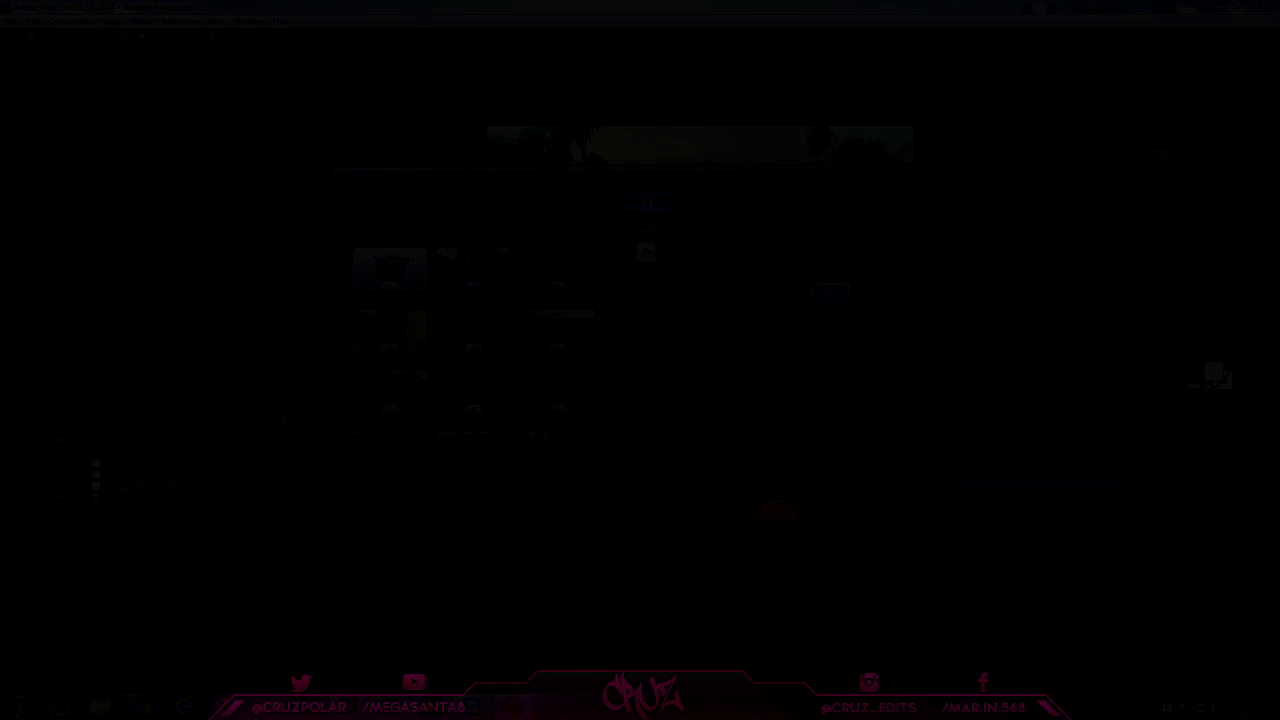